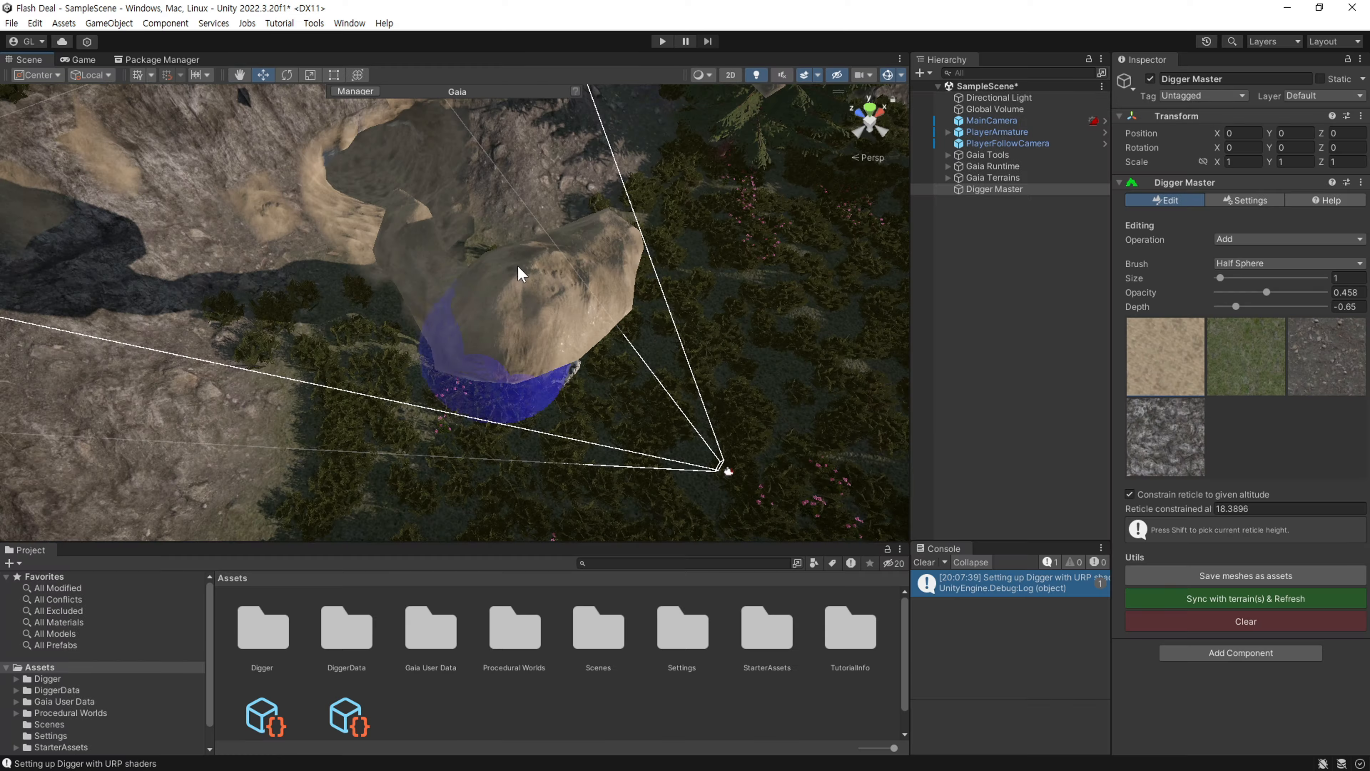
Add floating rock masses beyond the cave mouth using the Add operation with the Rounded Cube brush at size 1.
right_click_drag(541, 344, 511, 368)
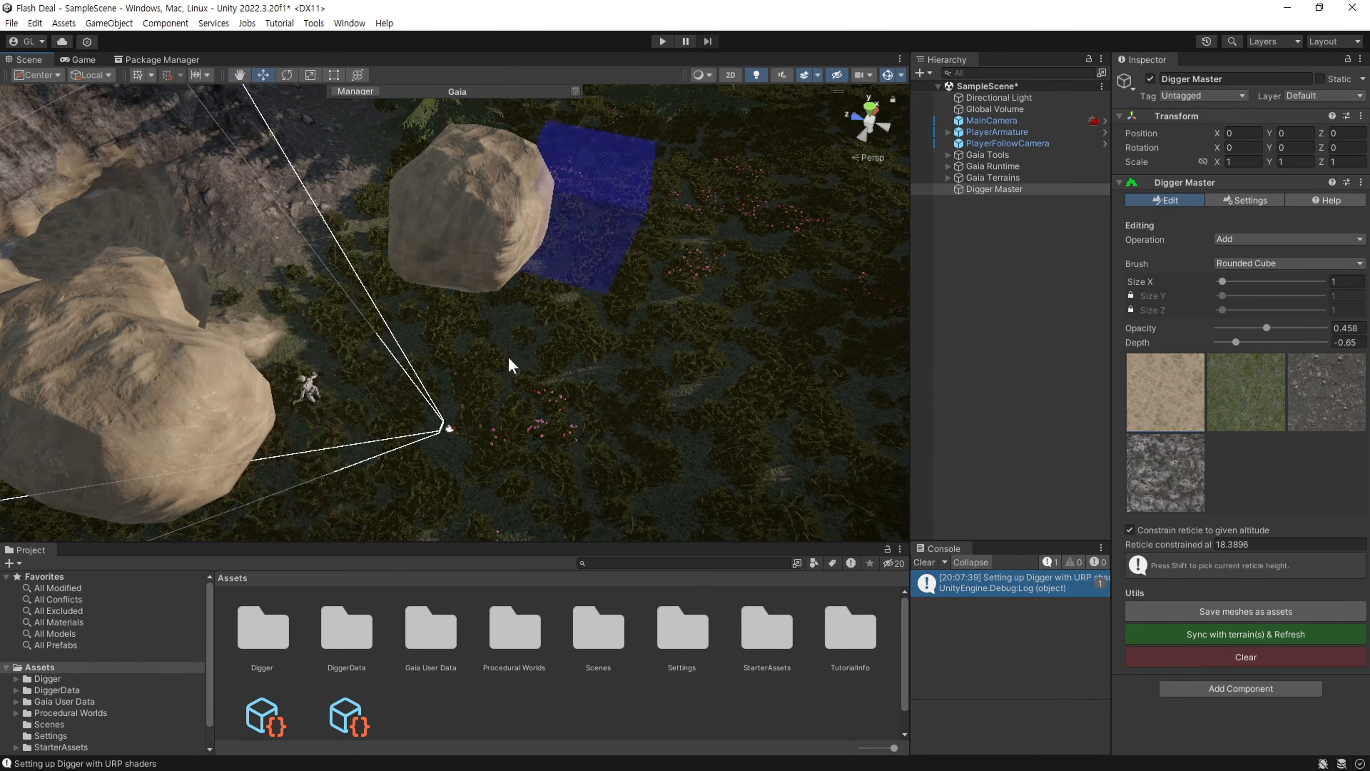
left_click_drag(471, 245, 389, 371)
middle_click_drag(389, 371, 495, 391)
mouse_move(495, 391)
right_mouse_down()
mouse_move(468, 349)
mouse_move(486, 410)
right_mouse_up()
mouse_move(485, 411)
left_mouse_down()
mouse_move(475, 358)
mouse_move(458, 459)
left_mouse_up()
mouse_move(459, 459)
right_mouse_down()
mouse_move(642, 419)
mouse_move(498, 431)
right_mouse_up()
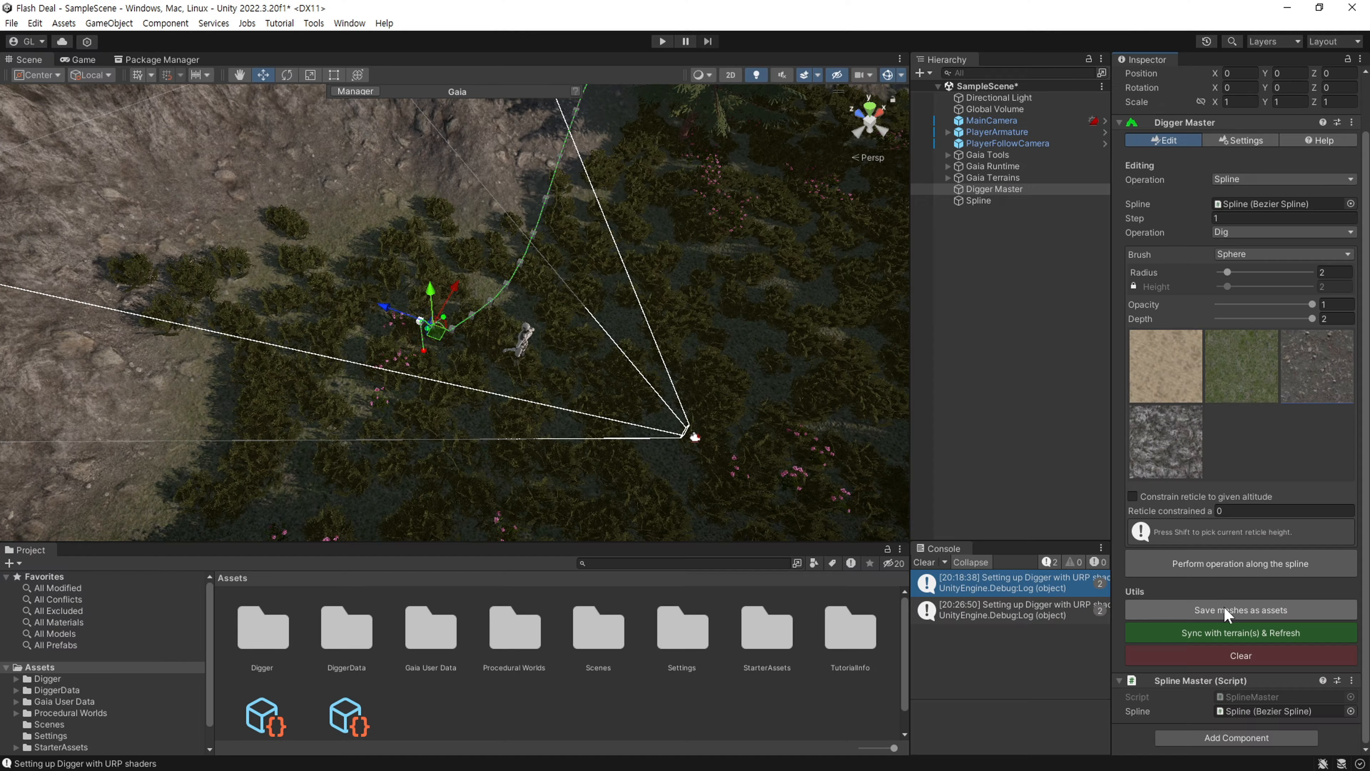
Dig a tunnel along the spline with the radius 2 Sphere brush, and walk the character through it in play mode.
left_click(1216, 564)
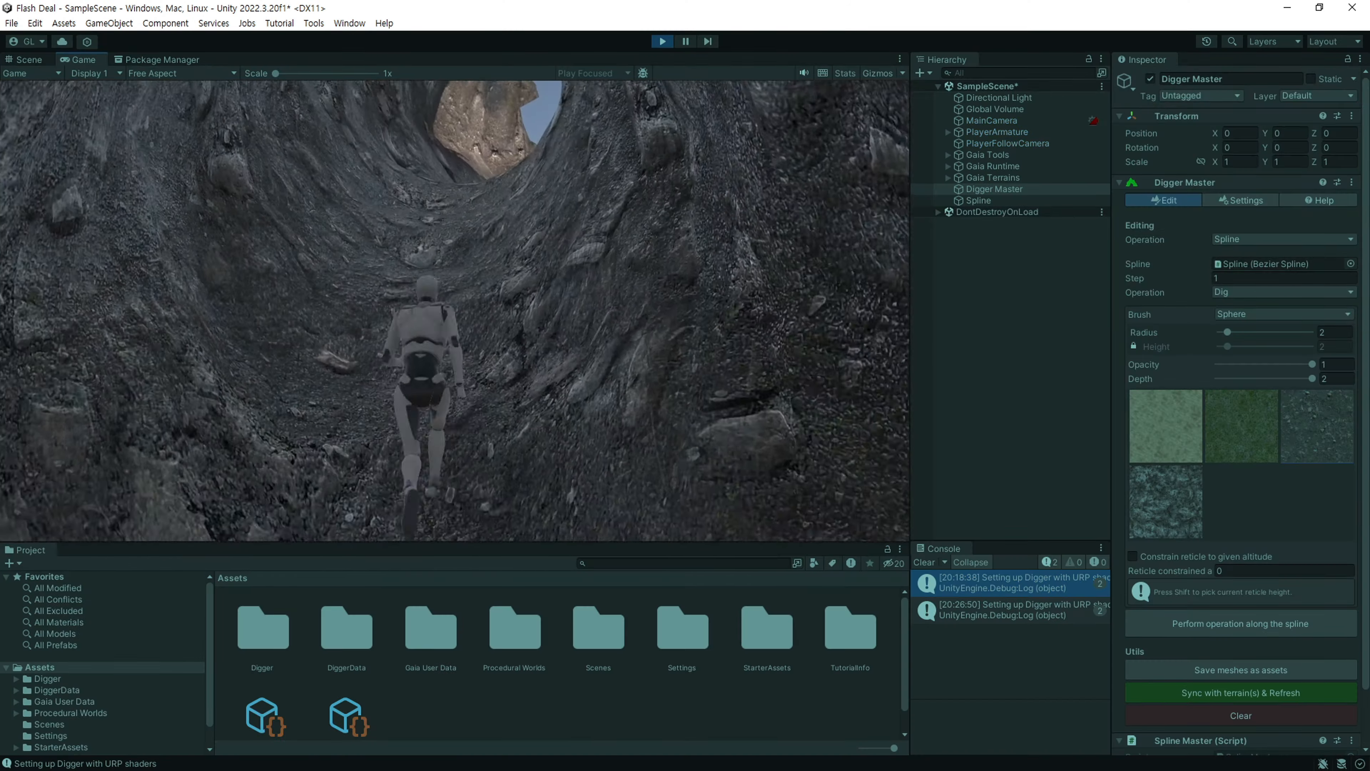
key("w")
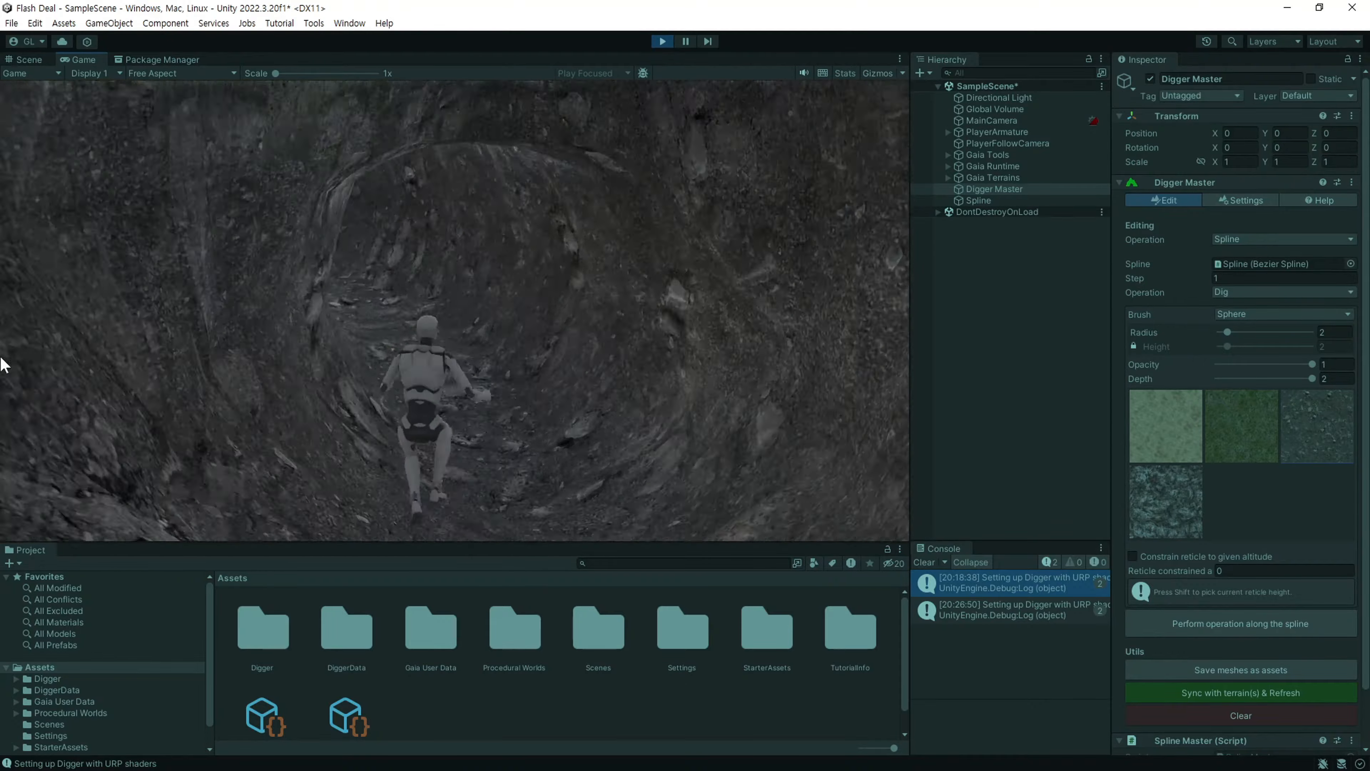
key("w")
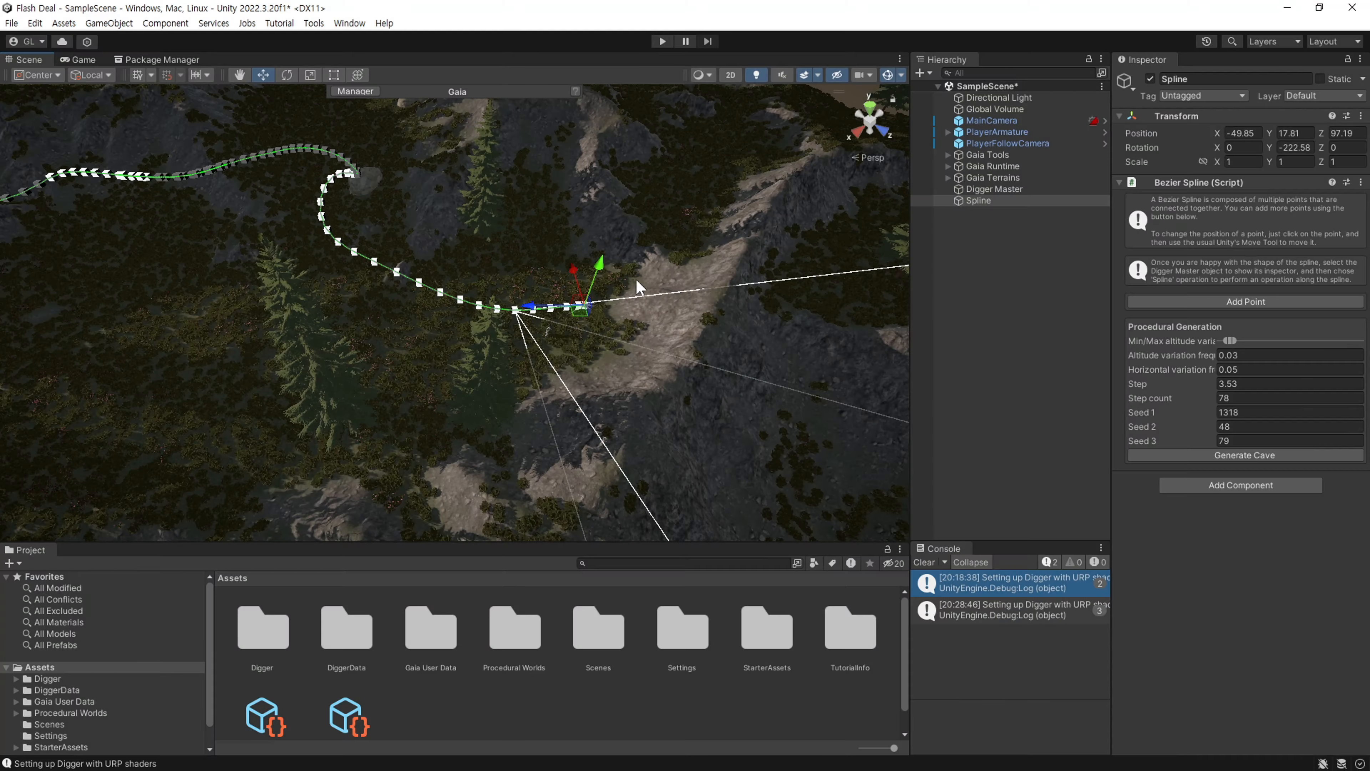
Build a raised path along the spline using the Add operation with a size 6 Rounded Cube, and walk on it in play mode.
left_click(995, 189)
left_click(1251, 292)
left_click(1248, 324)
scroll(1233, 486, "down", 3)
left_click(1213, 562)
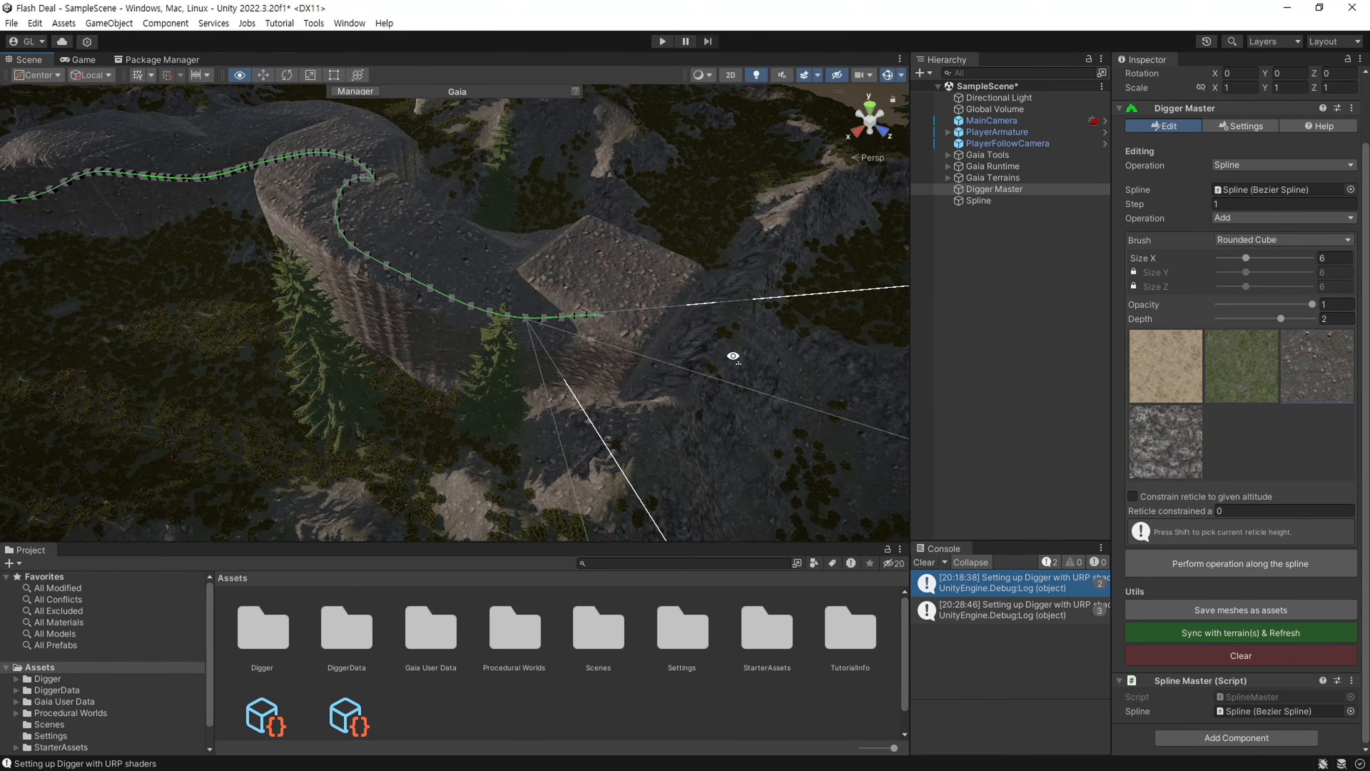
left_click_drag(733, 356, 631, 408, "alt")
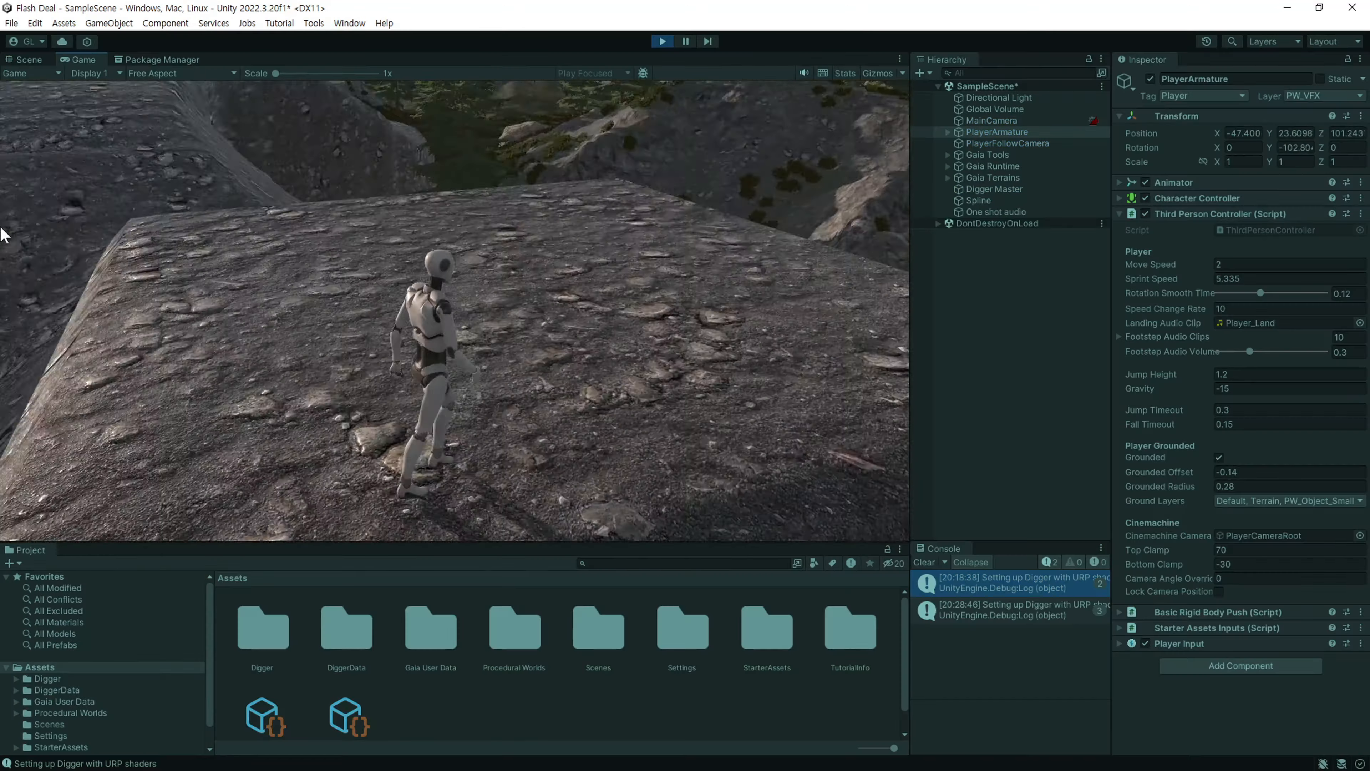
key("w")
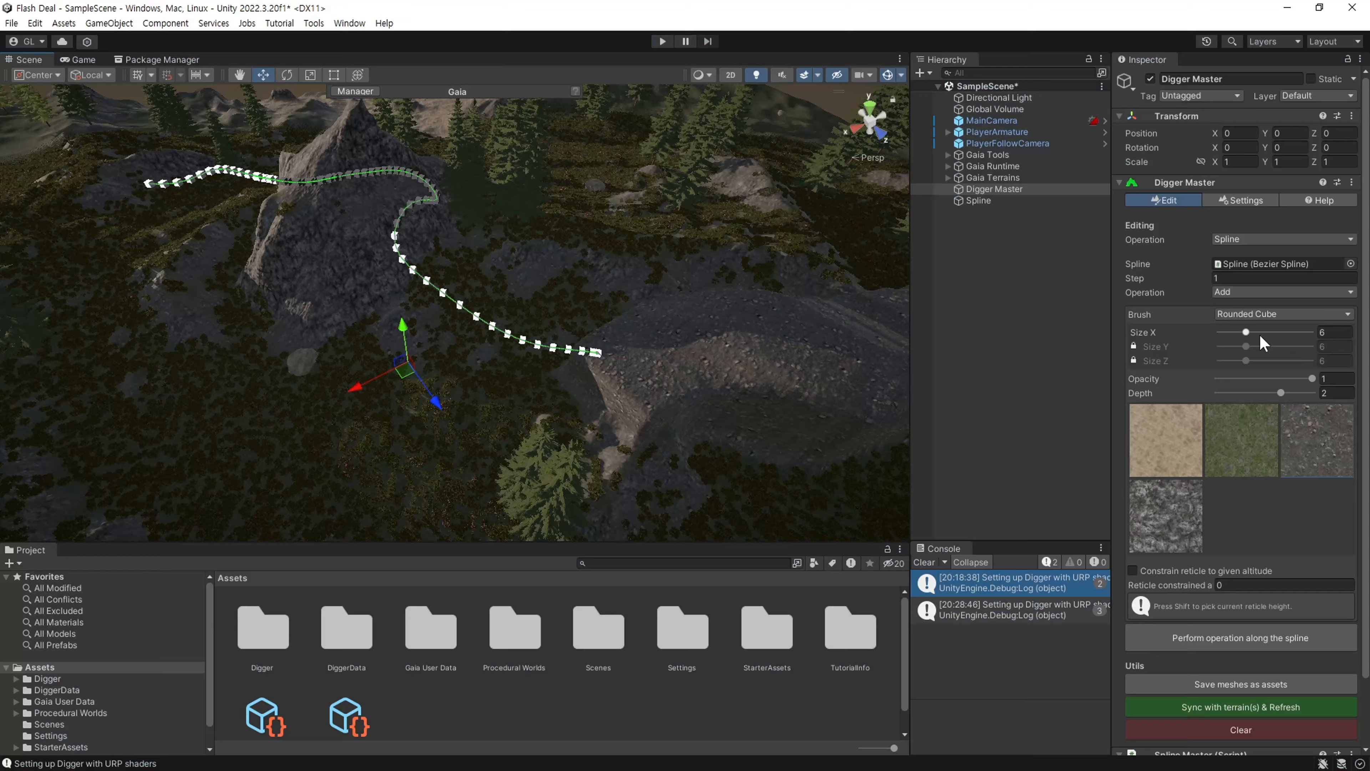
Perform the Add operation along the spline running from the existing raised path across the rocky peak.
scroll(1263, 343, "down", 3)
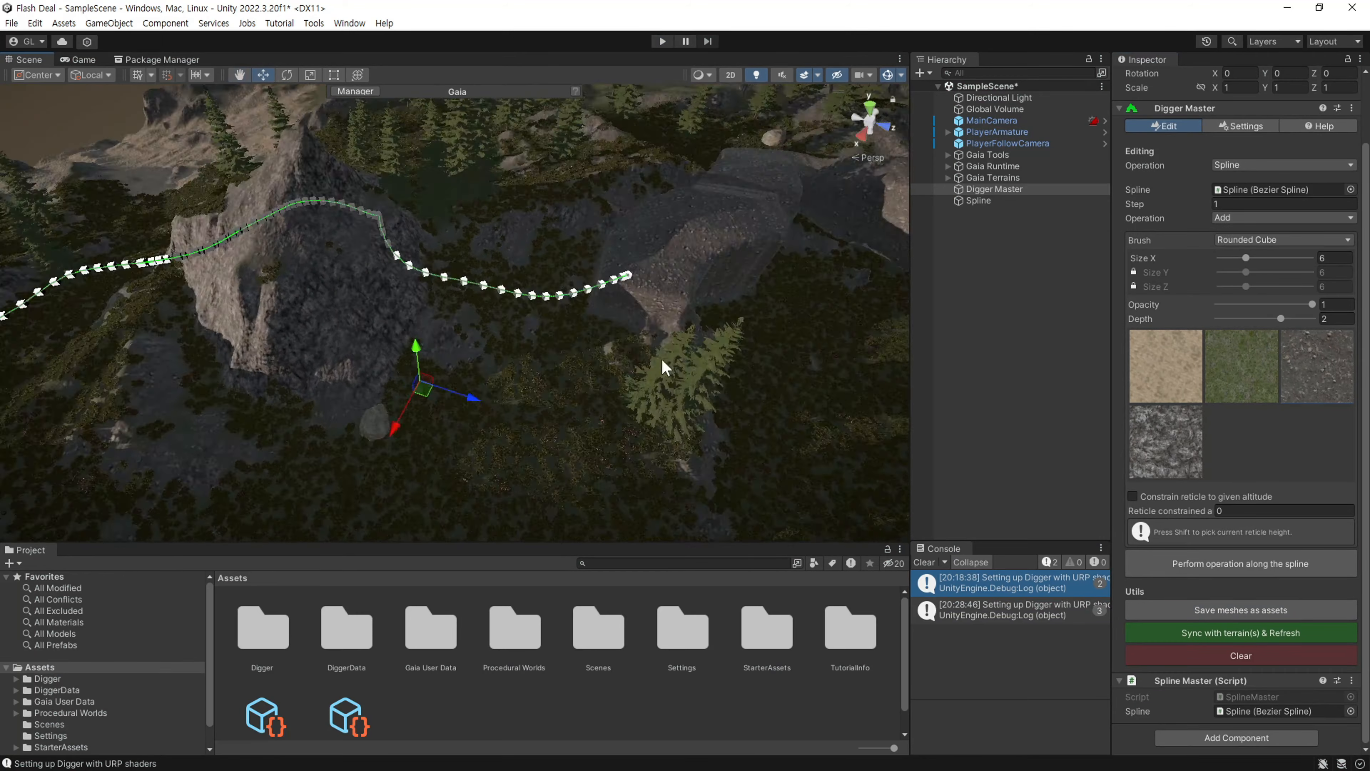
left_click(1176, 565)
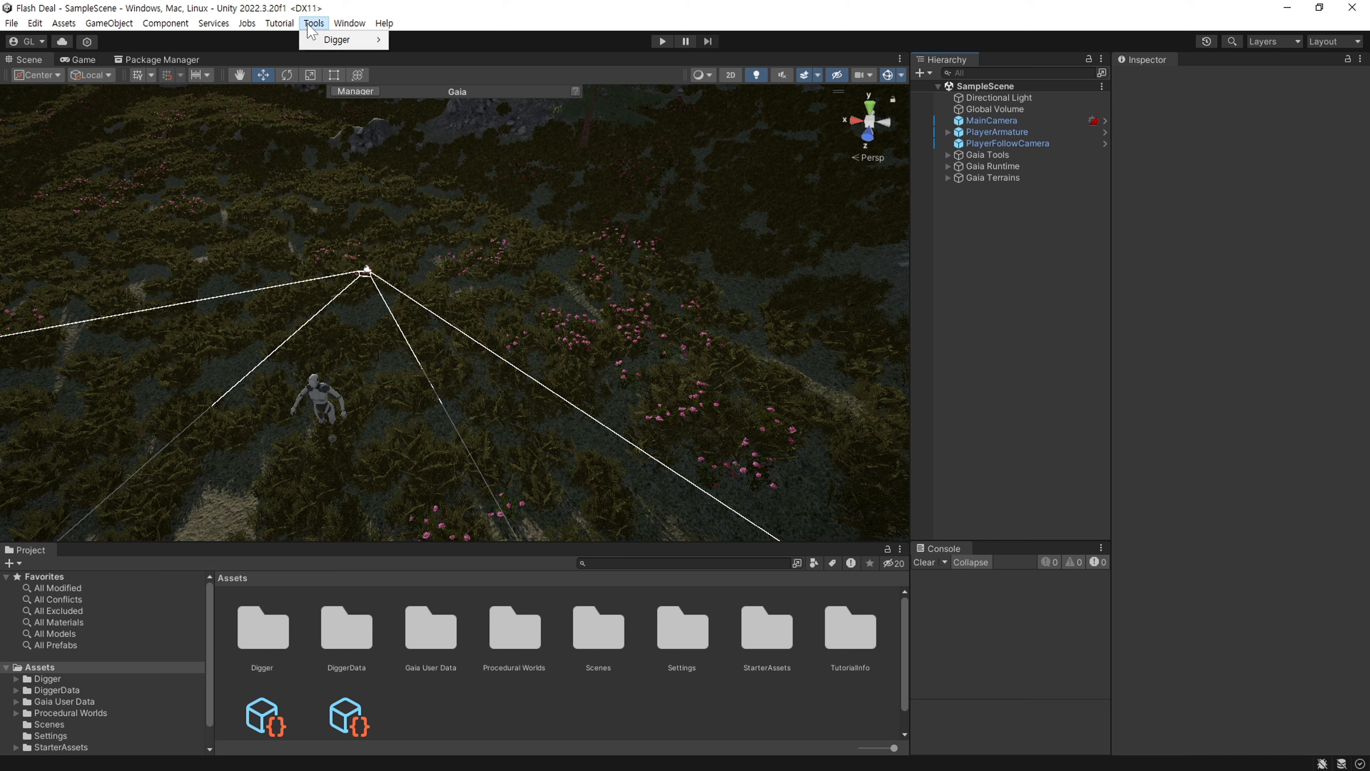
Set up Digger on the scene's terrains and acknowledge the Contribute GI warning.
mouse_move(327, 42)
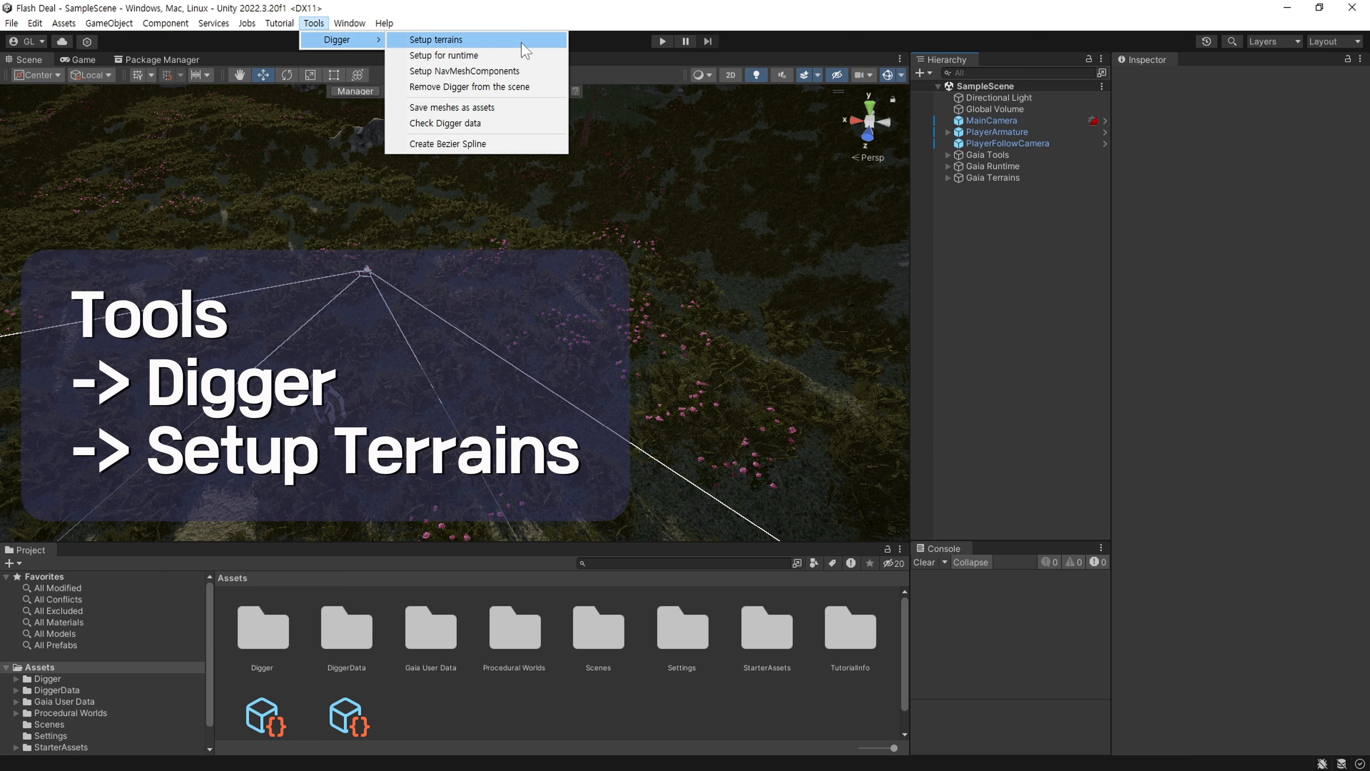
left_click(522, 44)
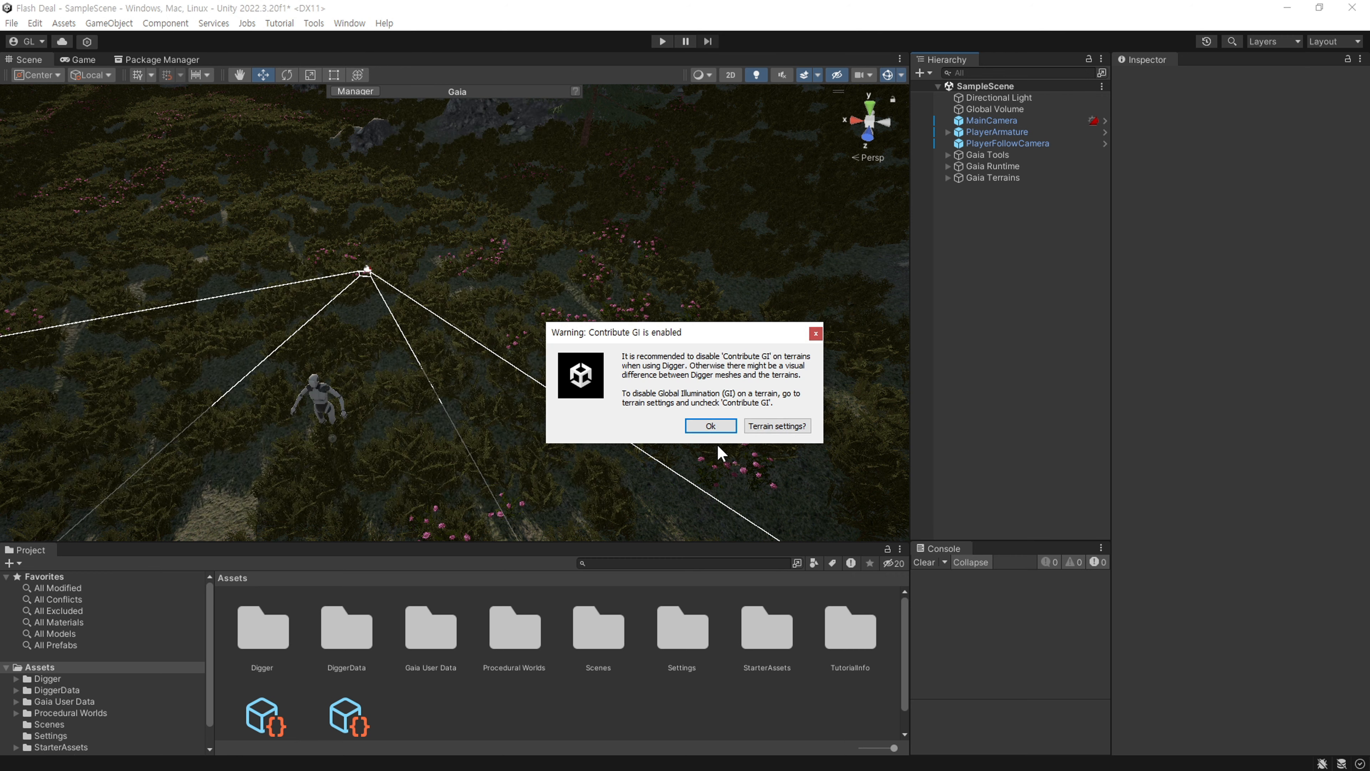
left_click(715, 426)
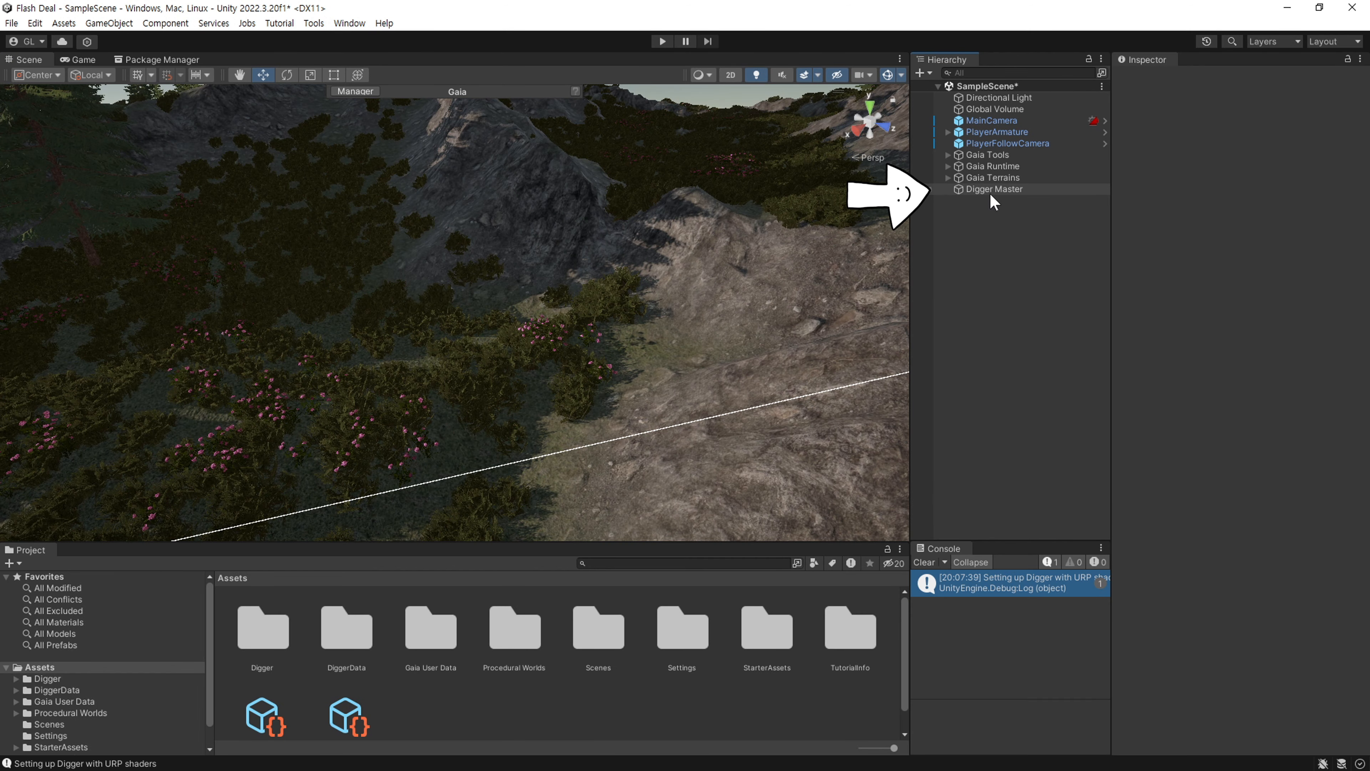
Select the Digger Master object and set its editing operation to Dig.
left_click(991, 192)
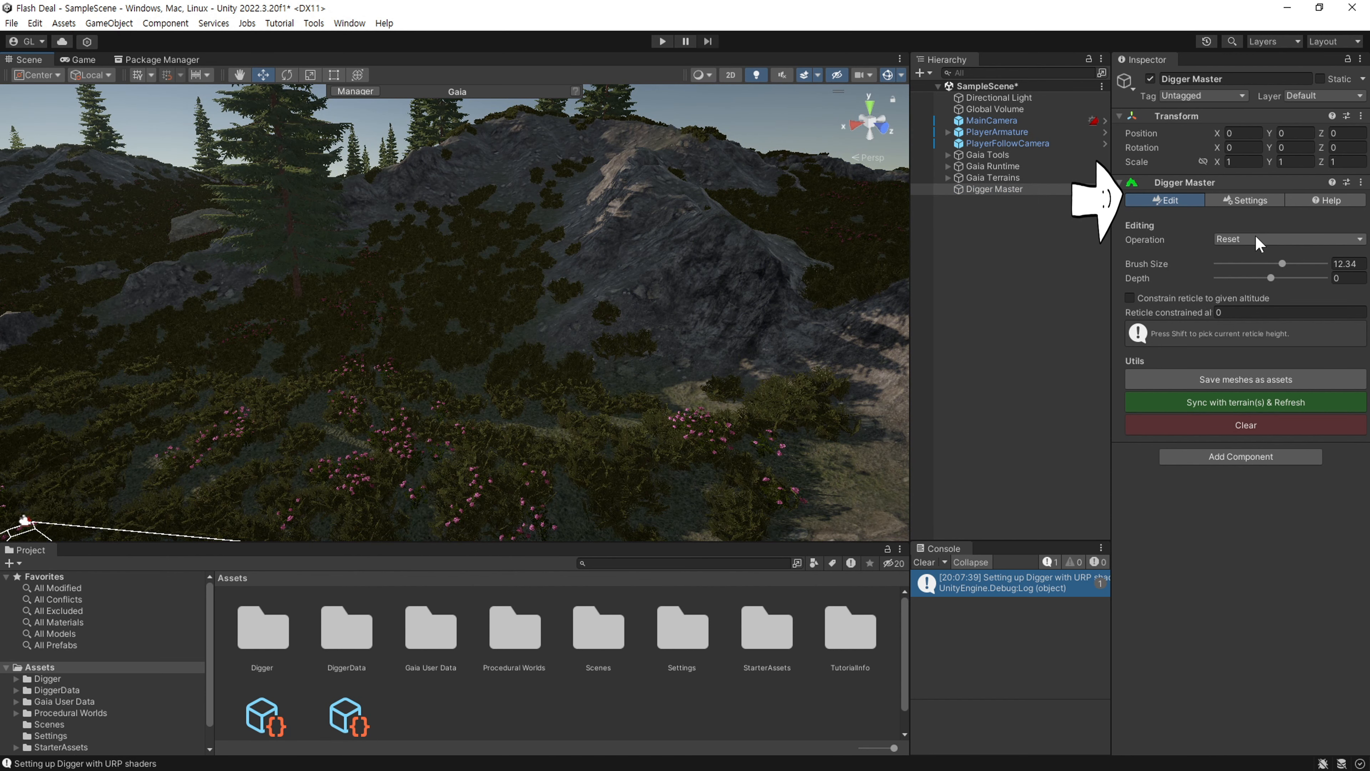
left_click(1256, 239)
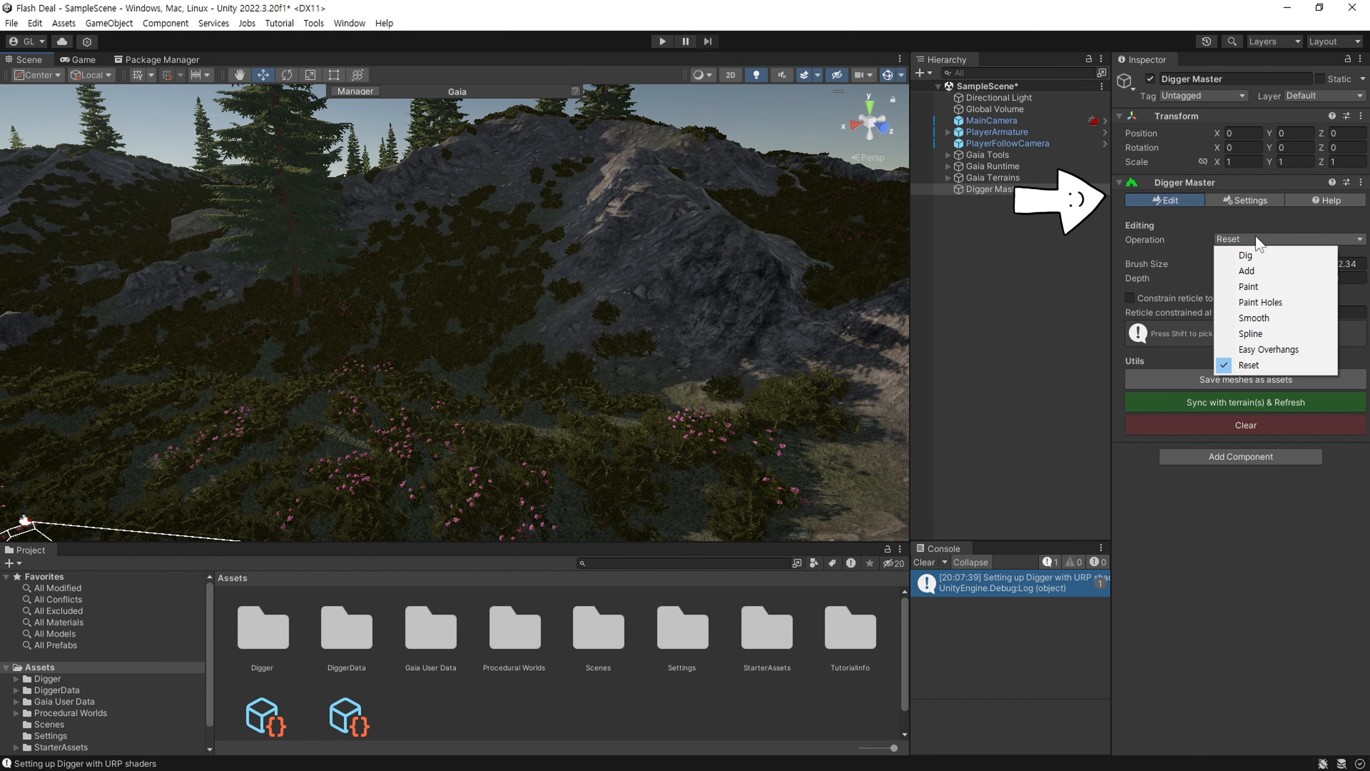
left_click(1286, 256)
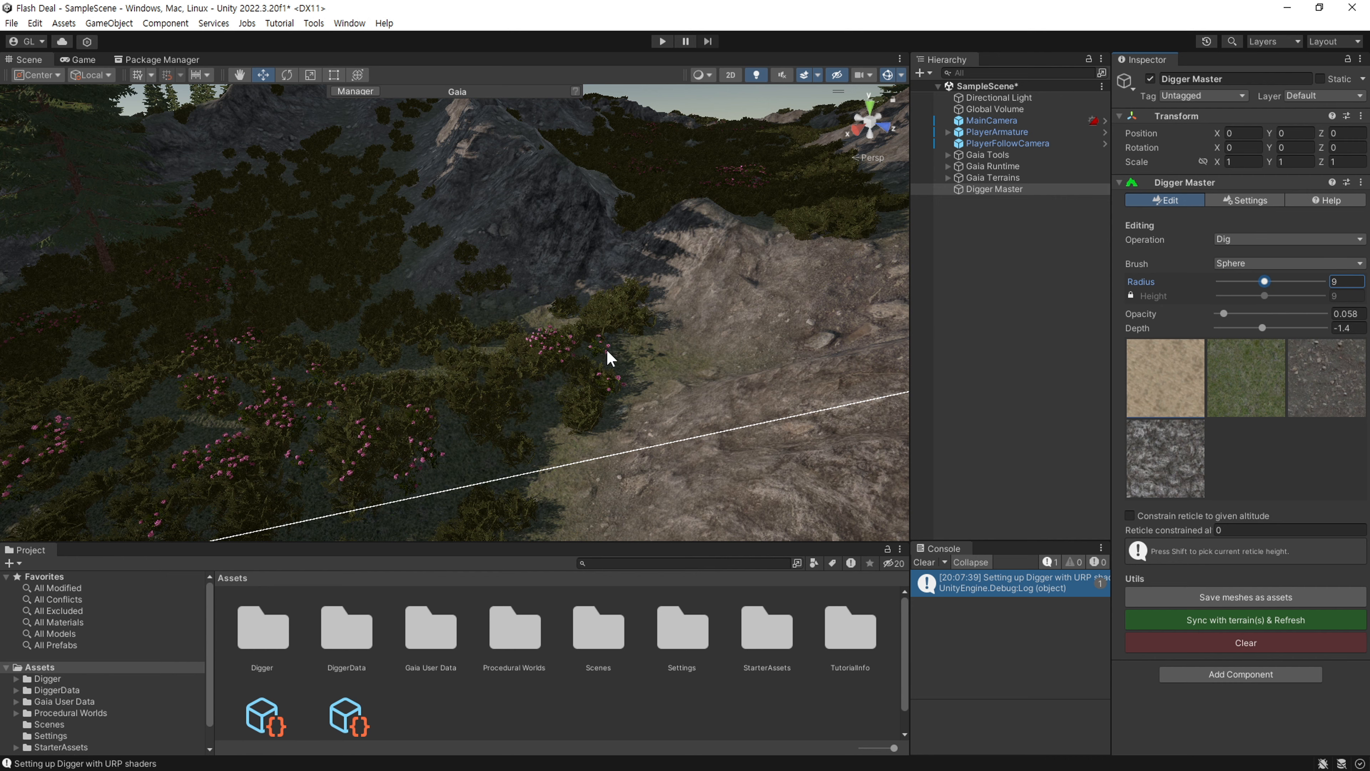
Dig into the foot of the cliff with the radius 1 Sphere brush at 0.258 opacity.
scroll(609, 358, "down", 5)
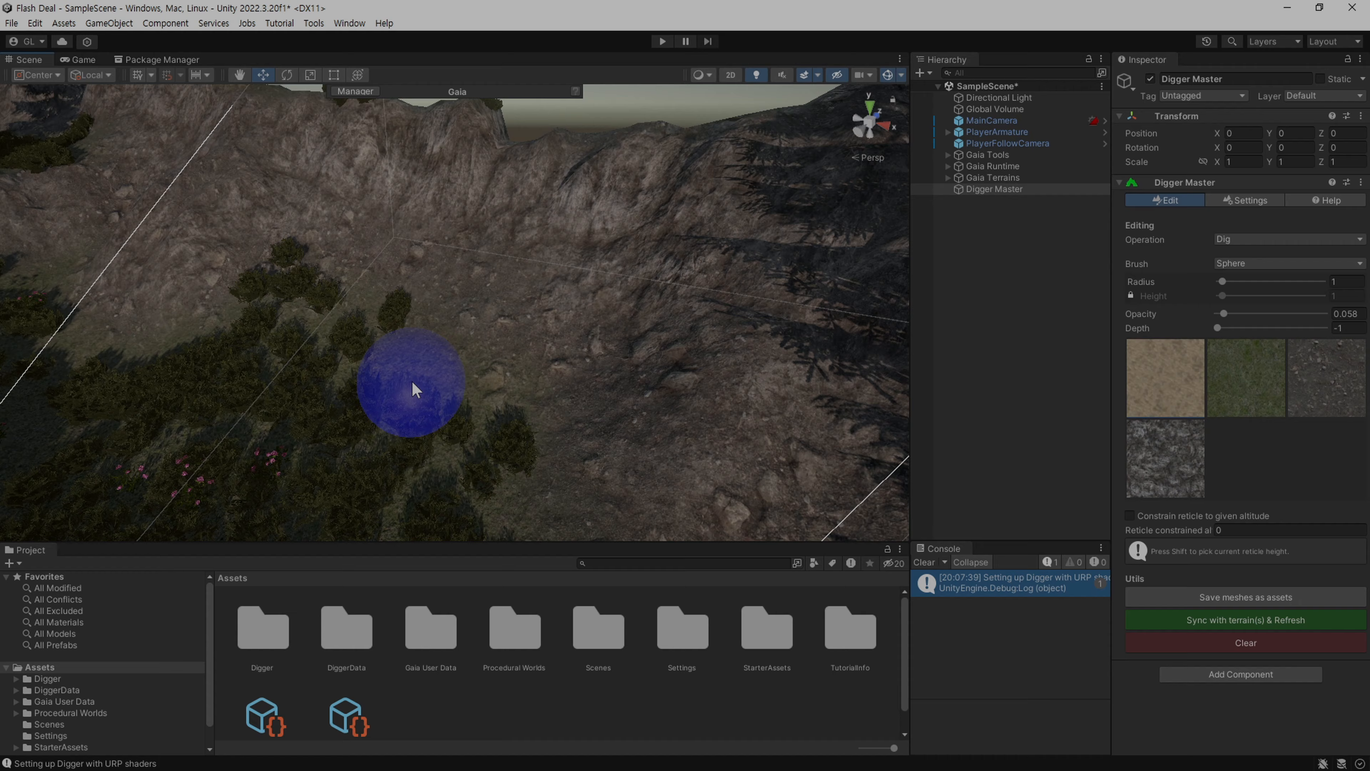
left_click_drag(397, 392, 472, 359, "alt")
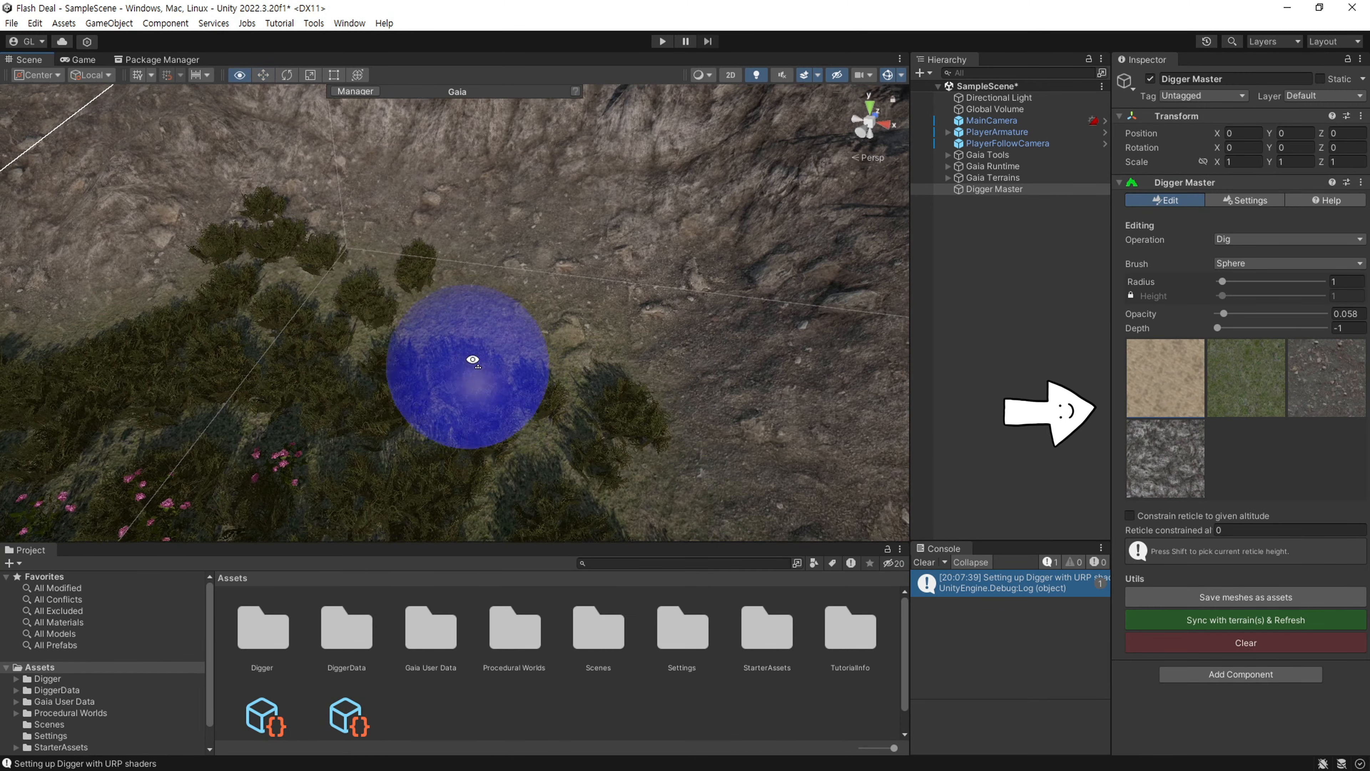
right_click_drag(473, 359, 443, 367)
key("KP_Multiply")
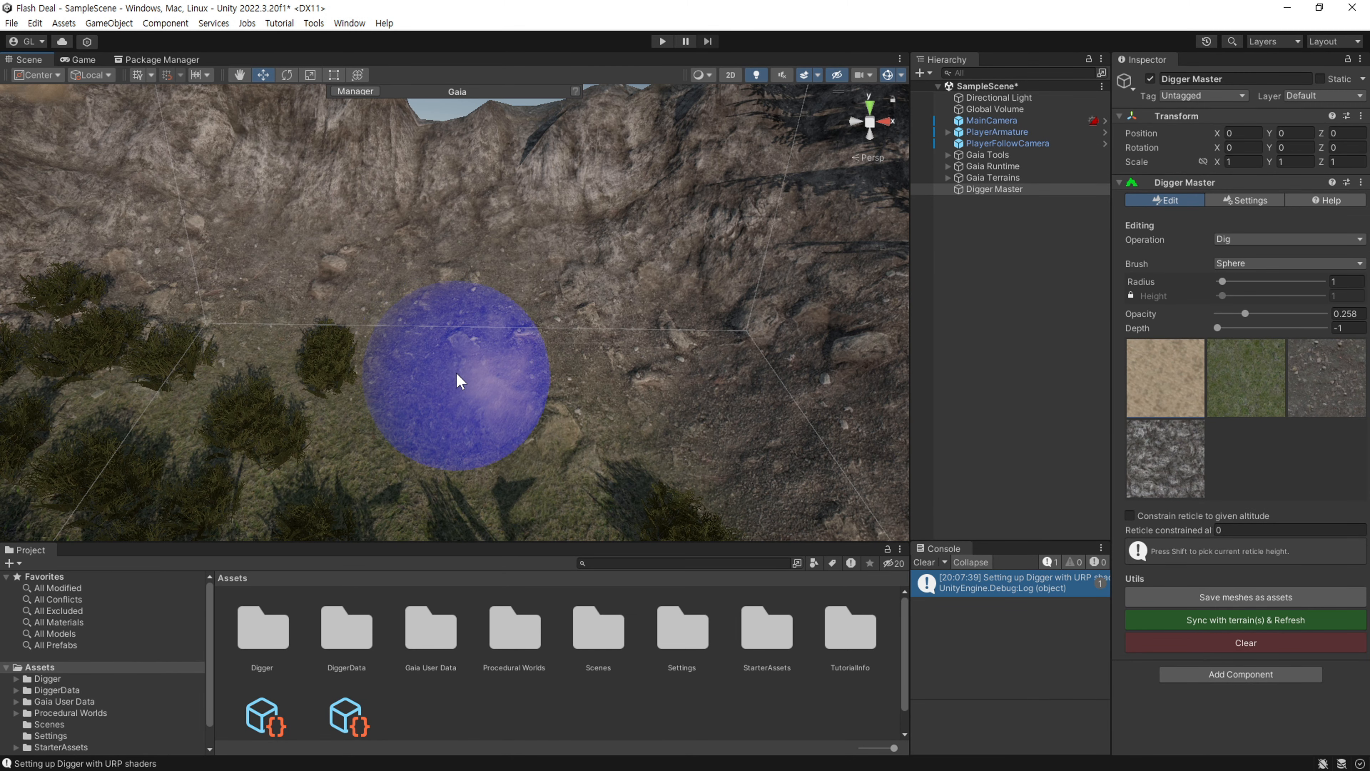
mouse_move(456, 372)
left_mouse_down()
mouse_move(480, 373)
mouse_move(476, 339)
mouse_move(431, 368)
left_mouse_up()
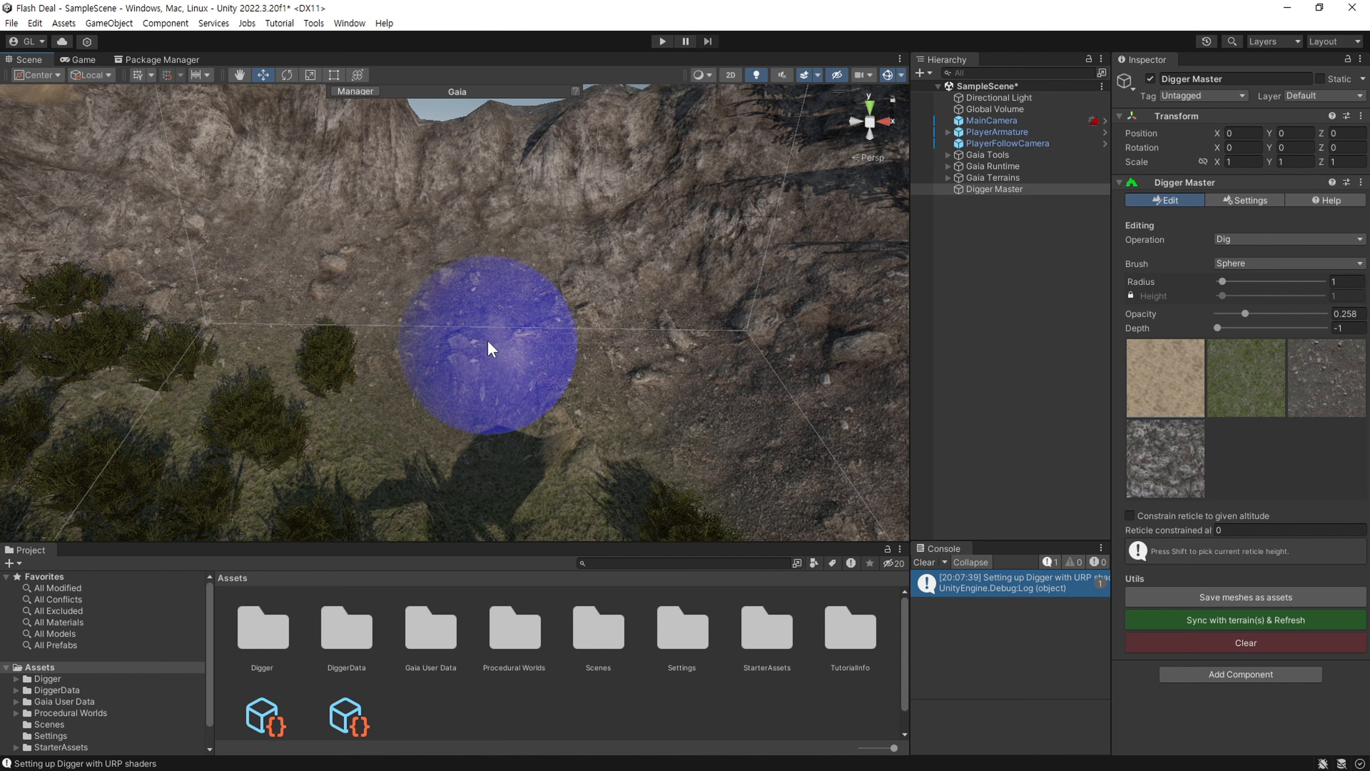
left_click_drag(485, 299, 462, 325)
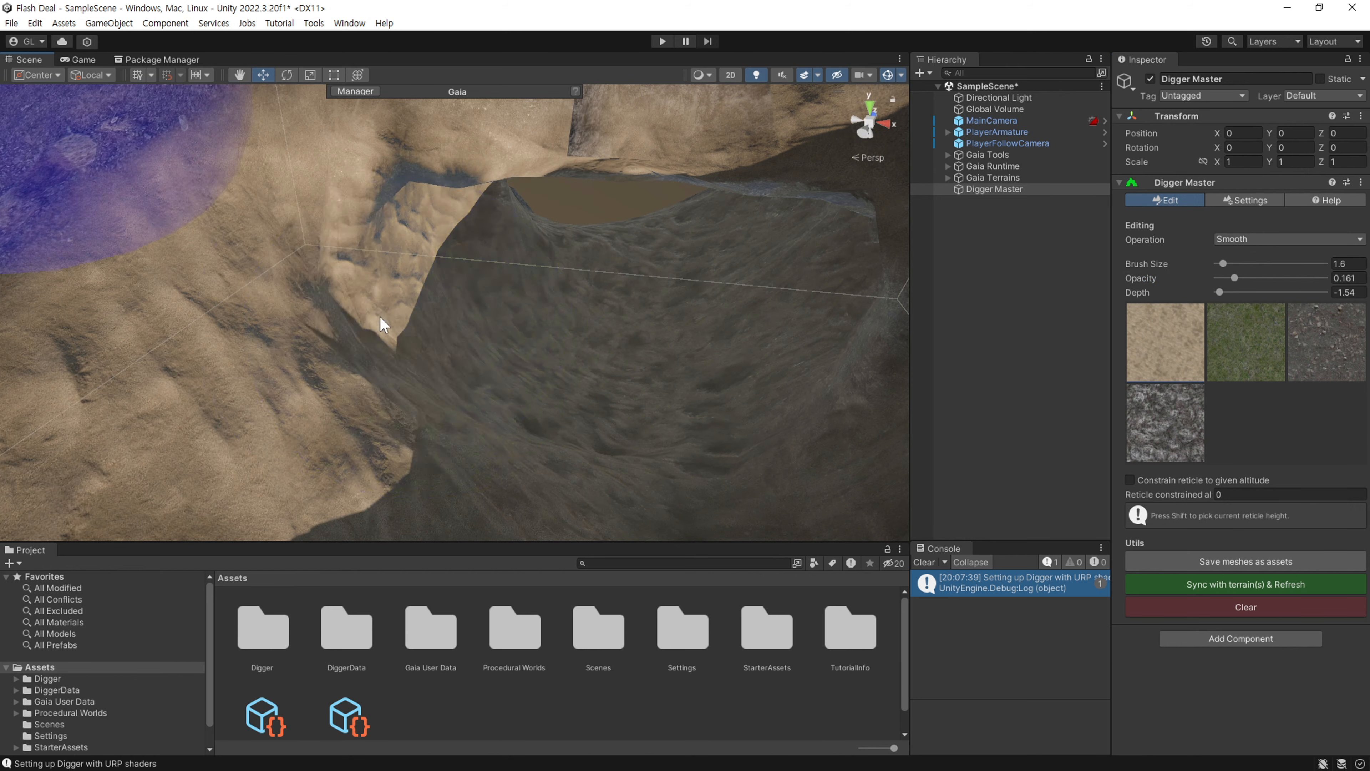
Smooth the walls of the dug cave with a 1.6 brush at 0.161 opacity.
mouse_move(379, 324)
left_mouse_down()
mouse_move(487, 290)
mouse_move(529, 250)
mouse_move(478, 232)
mouse_move(536, 345)
mouse_move(645, 398)
mouse_move(781, 329)
left_mouse_up()
right_click_drag(782, 329, 676, 324)
middle_click_drag(675, 324, 693, 239)
scroll(567, 350, "down", 6)
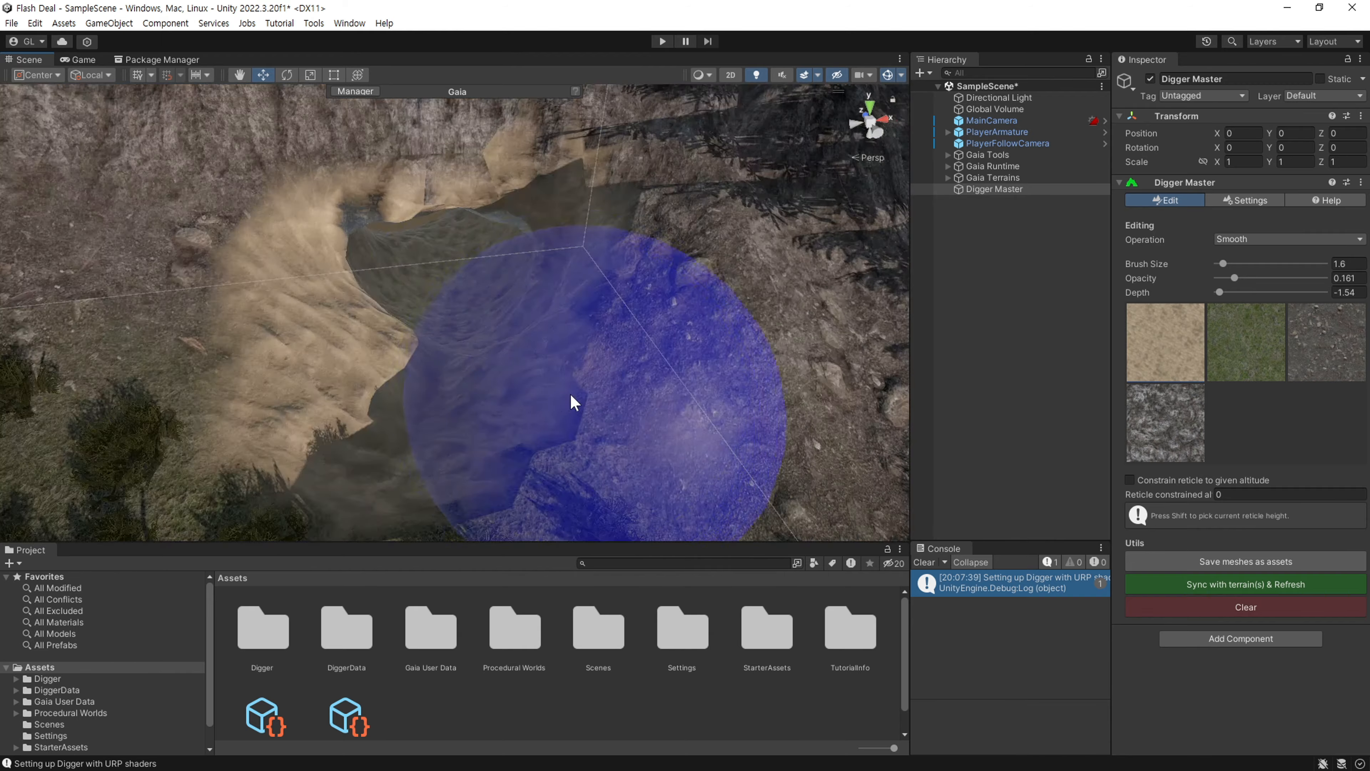
Playtest the scene and walk the character into the smoothed cave.
scroll(566, 421, "down", 3)
right_click_drag(563, 440, 519, 421)
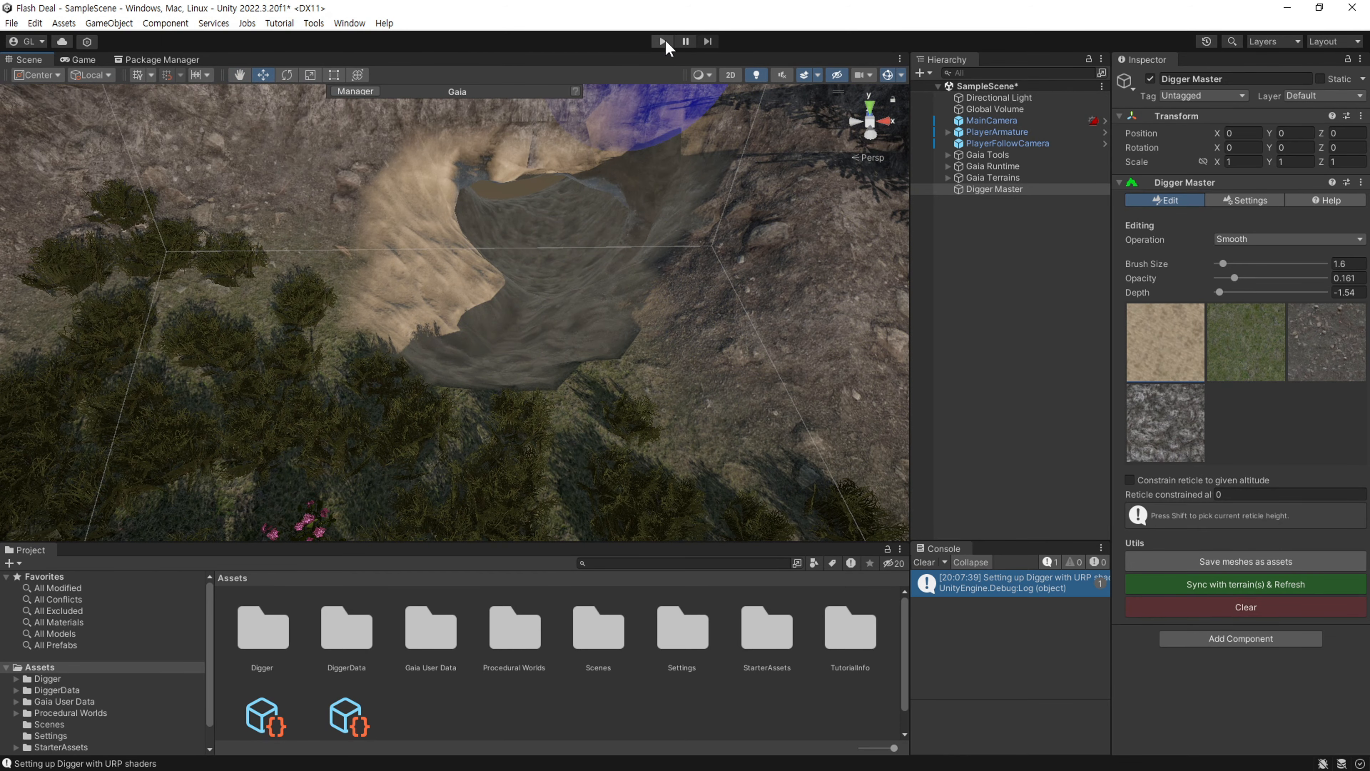
left_click(664, 42)
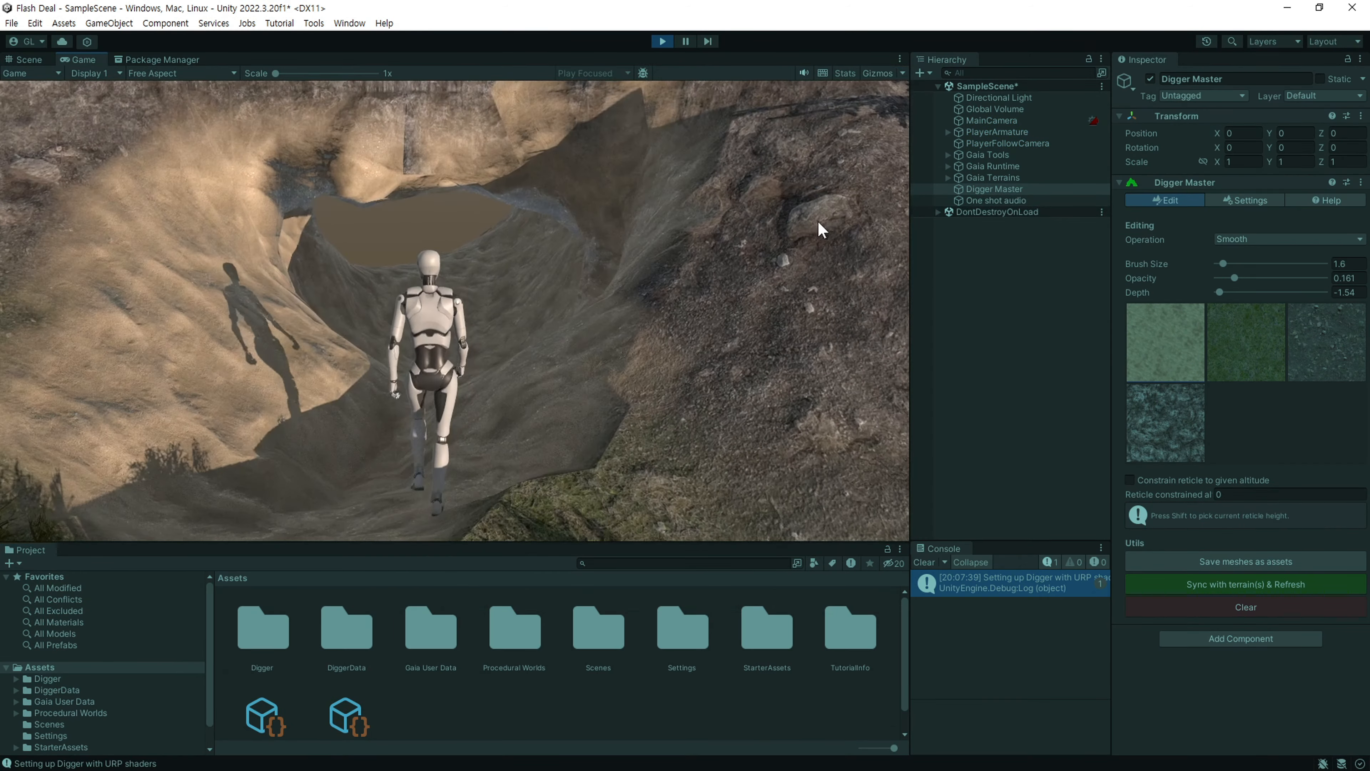
key("w")
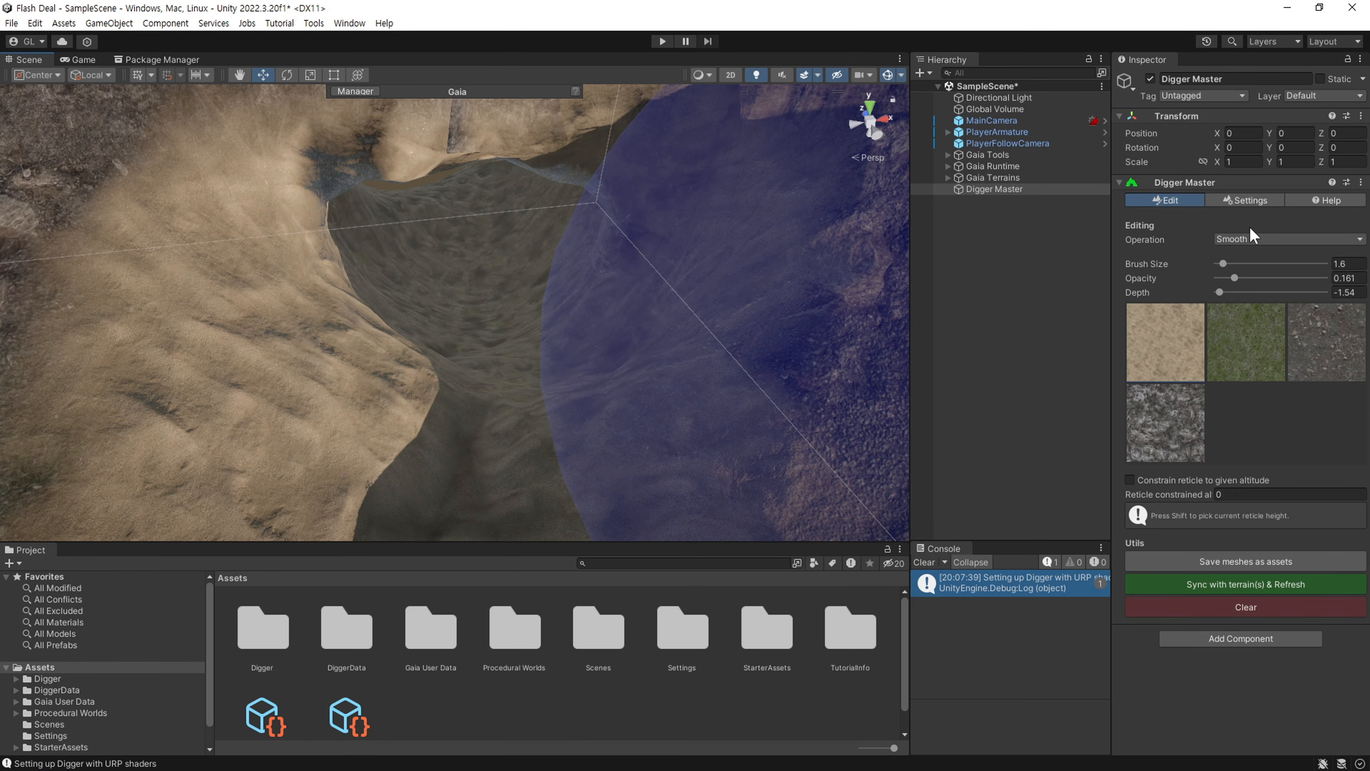
Switch to the Add operation and build rock outward from the cave mouth with the radius 1 Sphere brush.
left_click(1252, 241)
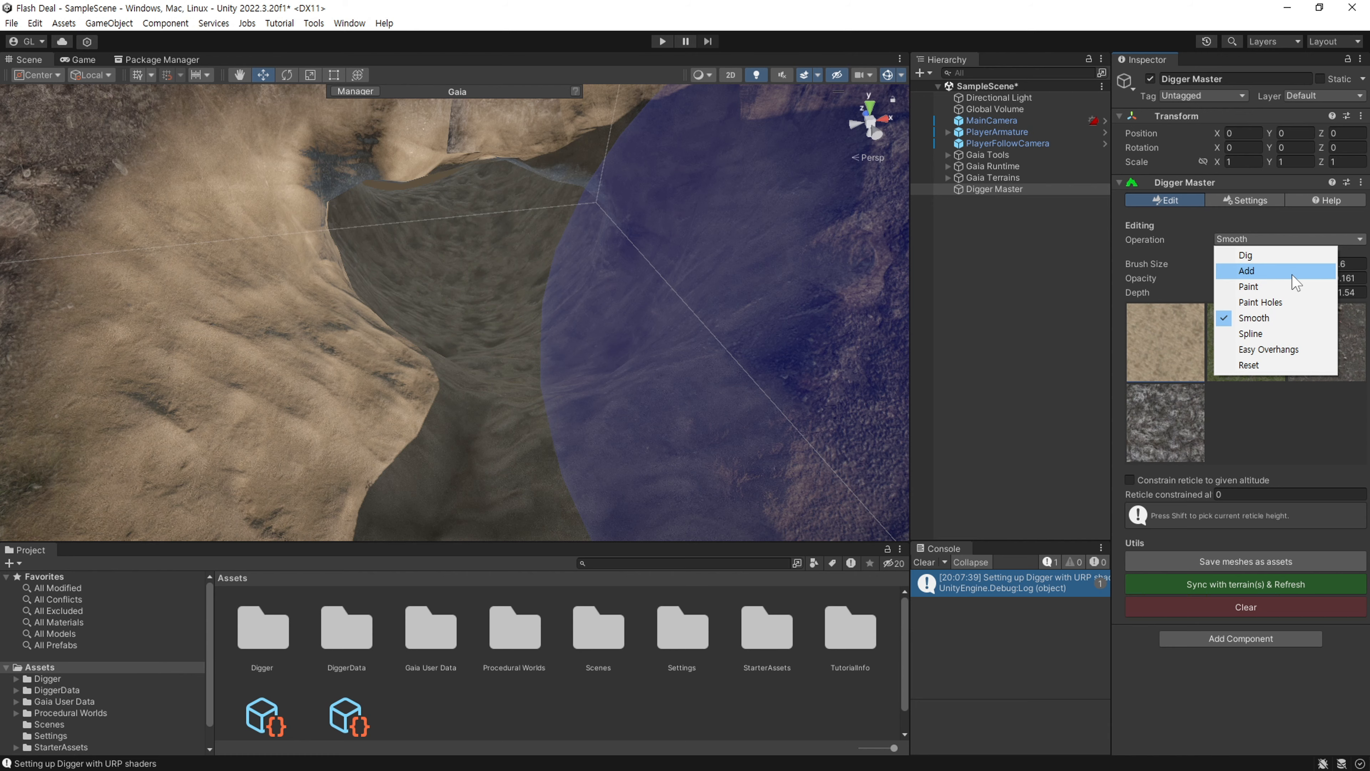
left_click(1246, 271)
scroll(490, 398, "up", 5)
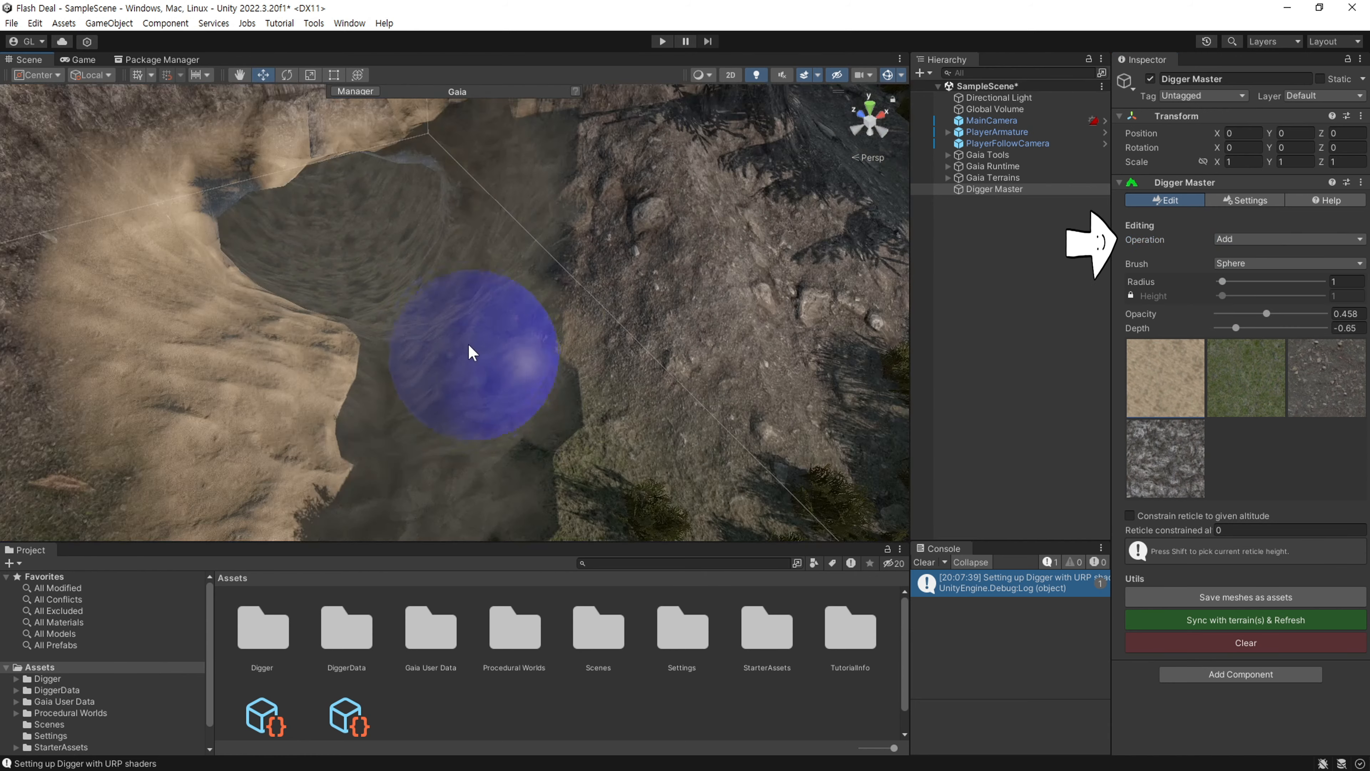
scroll(468, 346, "down", 2)
middle_click_drag(469, 346, 493, 333)
mouse_move(493, 335)
left_mouse_down()
mouse_move(471, 357)
mouse_move(643, 392)
mouse_move(447, 371)
mouse_move(459, 373)
left_mouse_up()
scroll(607, 393, "down", 4)
right_click_drag(458, 372, 594, 383)
scroll(594, 382, "down", 2)
middle_click_drag(594, 383, 617, 409)
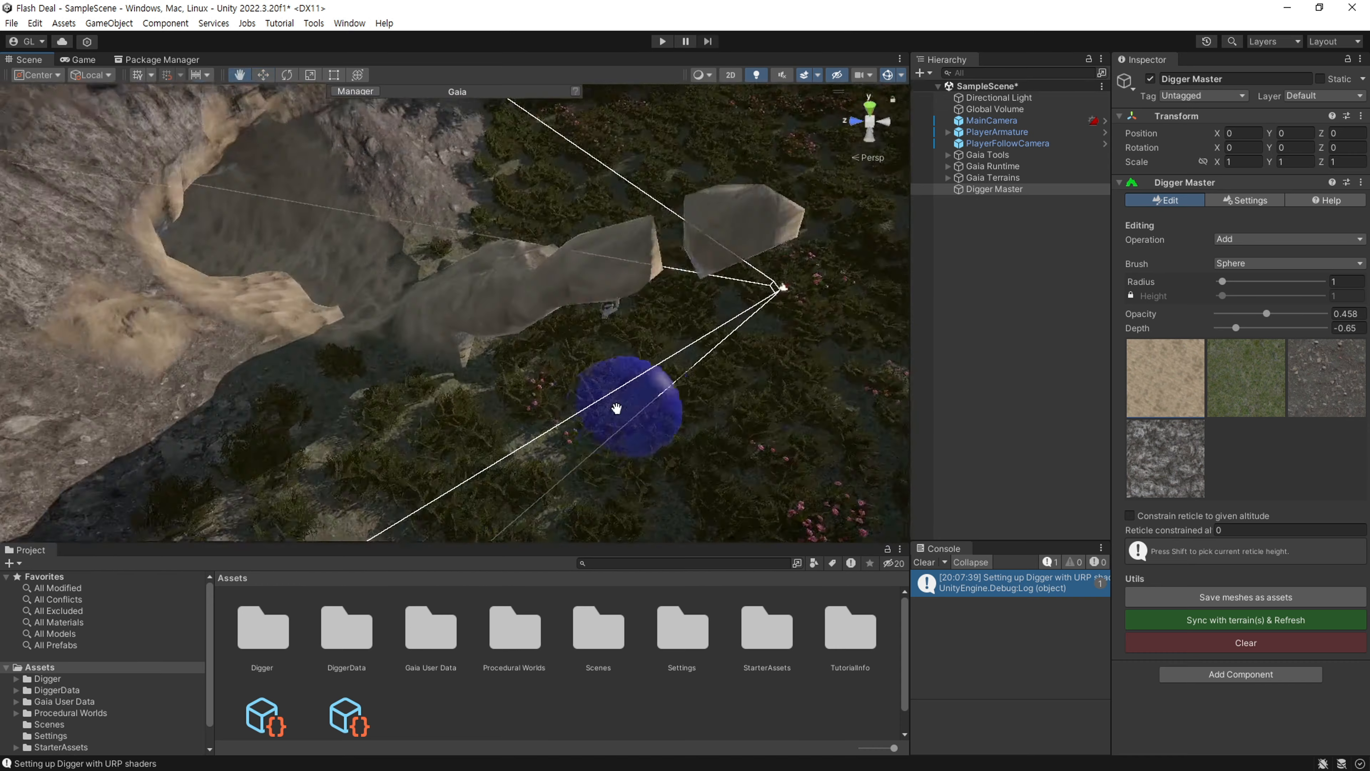
right_click_drag(617, 408, 777, 328)
right_click_drag(657, 318, 766, 302)
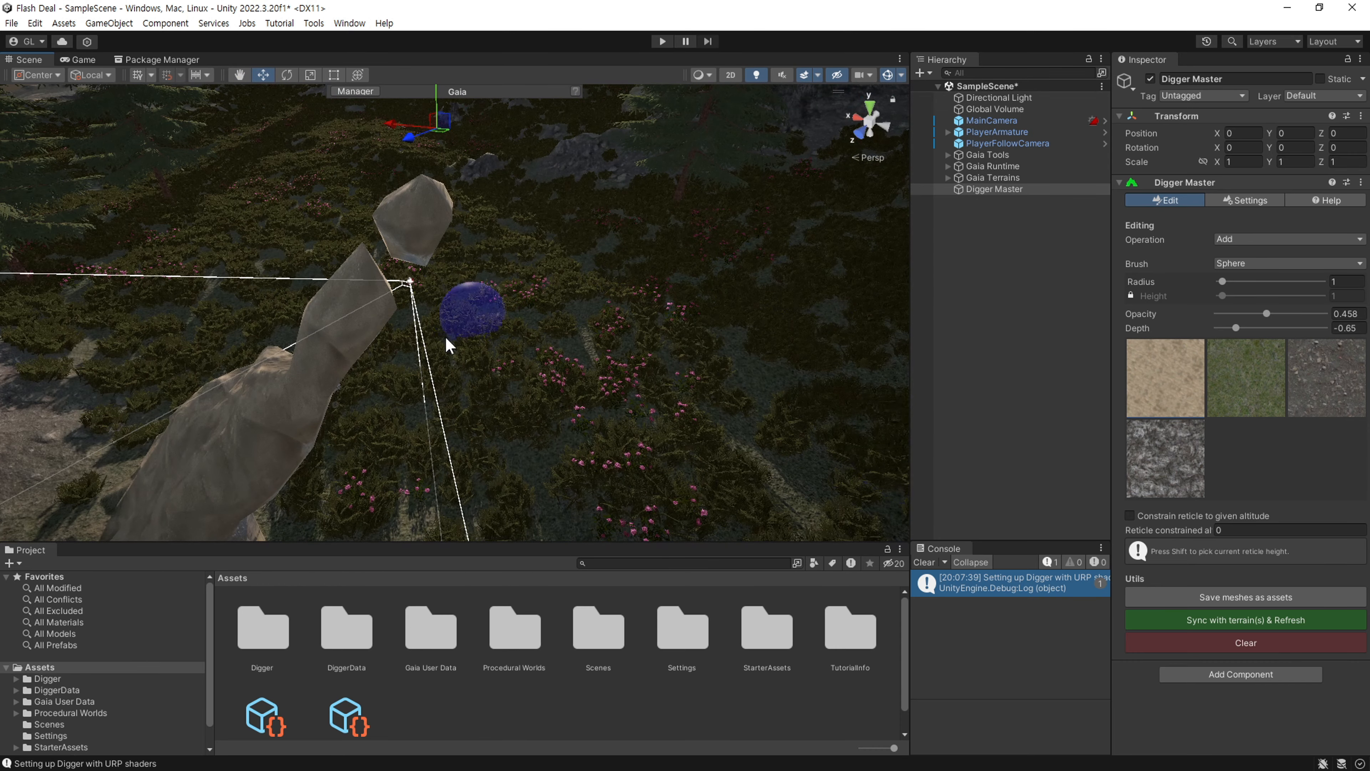
Add rock at the tip of the formation with the brush reticle constrained to its height, picking 18.5736 as the altitude.
key("shift")
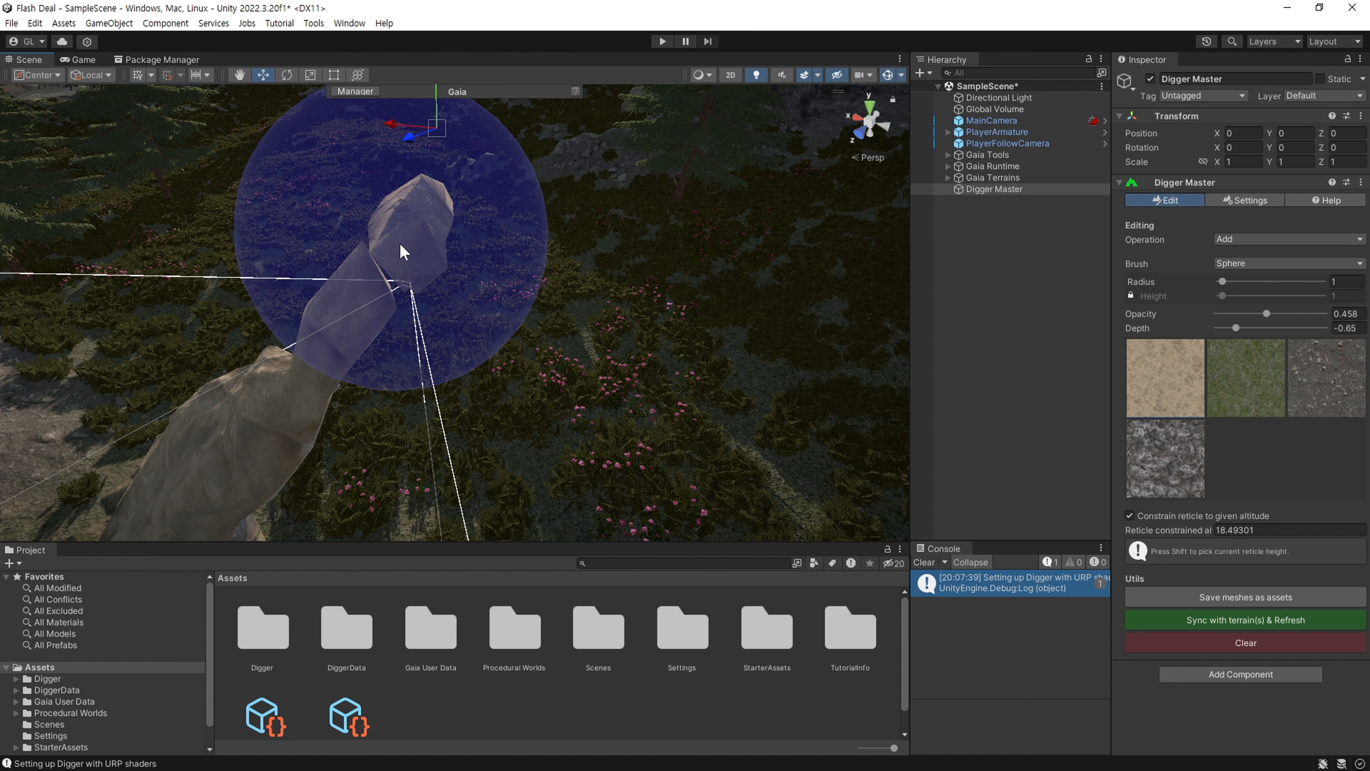
left_click(399, 253)
key("shift")
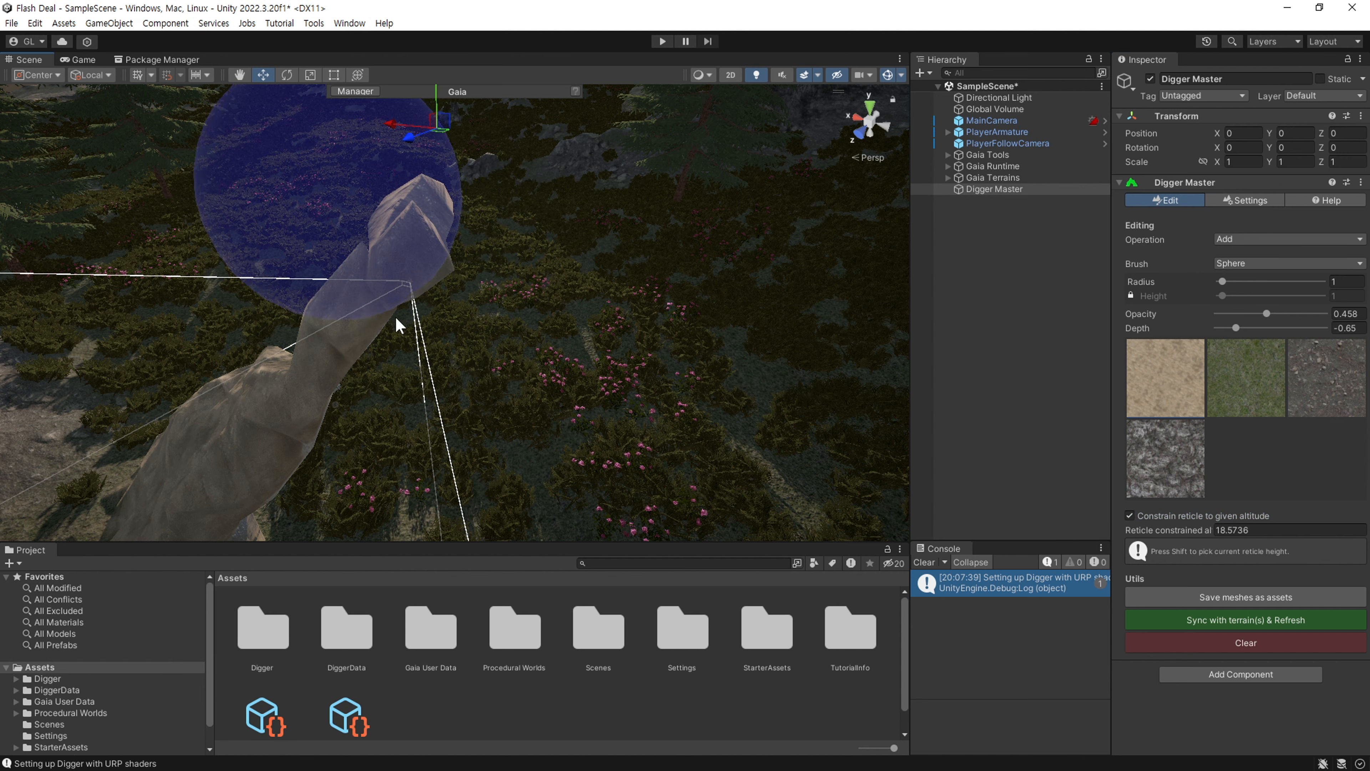
right_click_drag(398, 325, 606, 356)
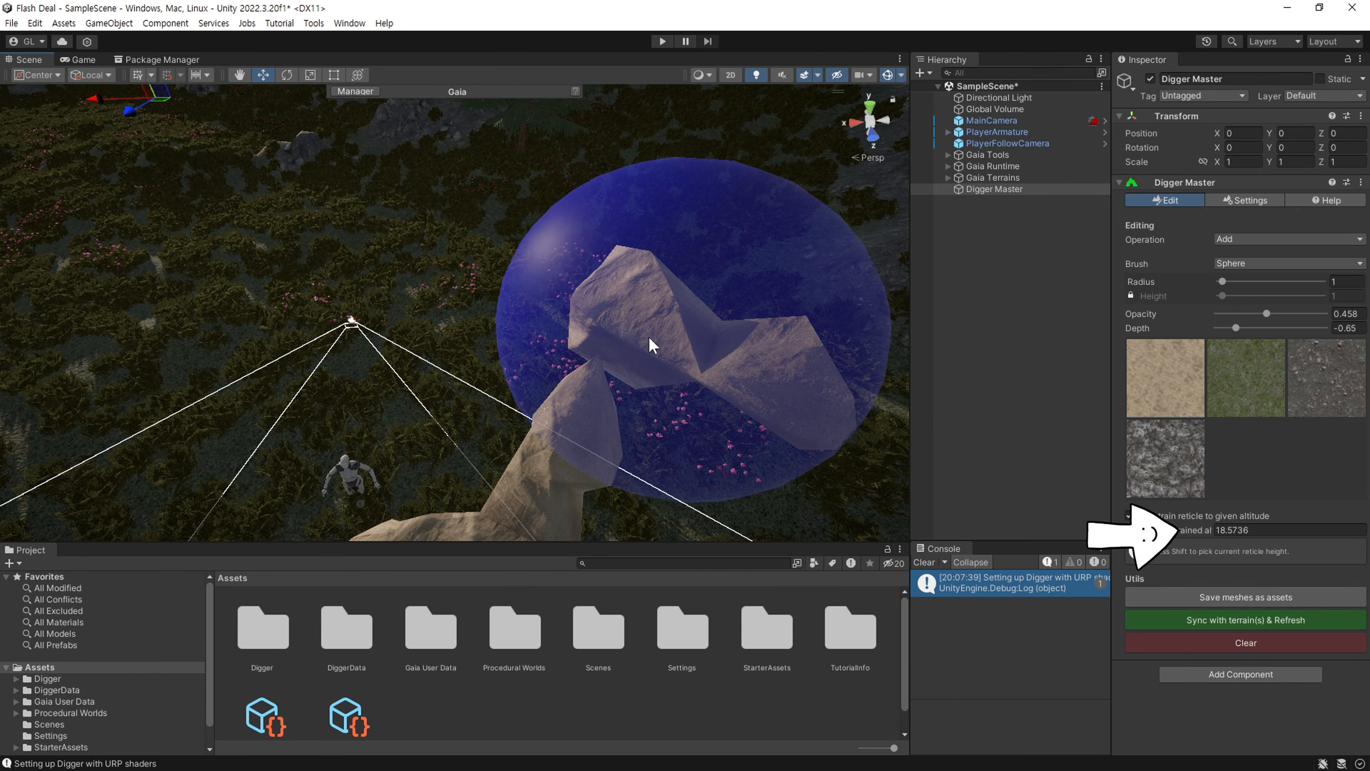
Undo the last two rock additions.
key("ctrl+z")
key("ctrl+z")
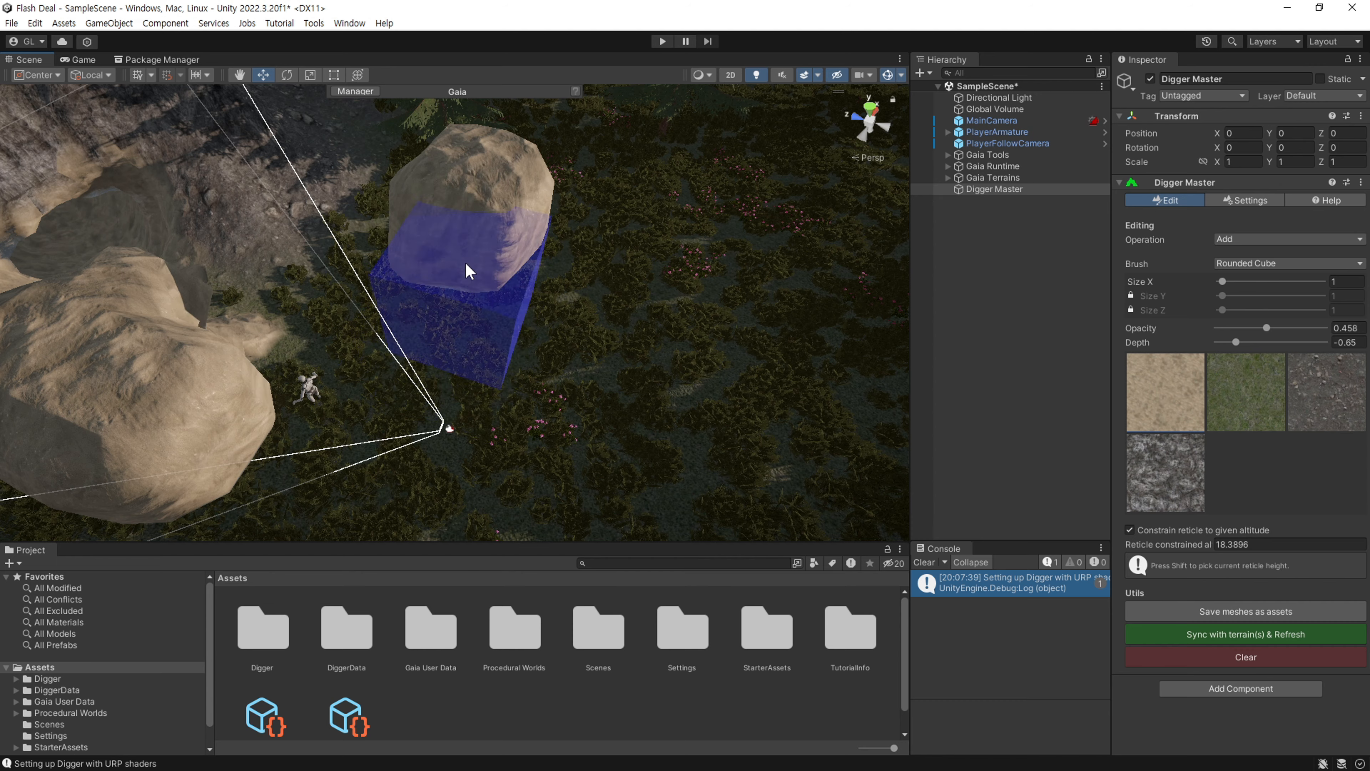
Place separate boulders beyond the cave with the size 1 Rounded Cube brush, keeping the reticle at altitude 18.3896.
left_click(464, 302)
middle_click_drag(324, 351, 486, 373)
left_click(474, 431)
scroll(580, 363, "down", 4)
left_click(605, 348)
left_click(605, 264)
left_click(577, 378)
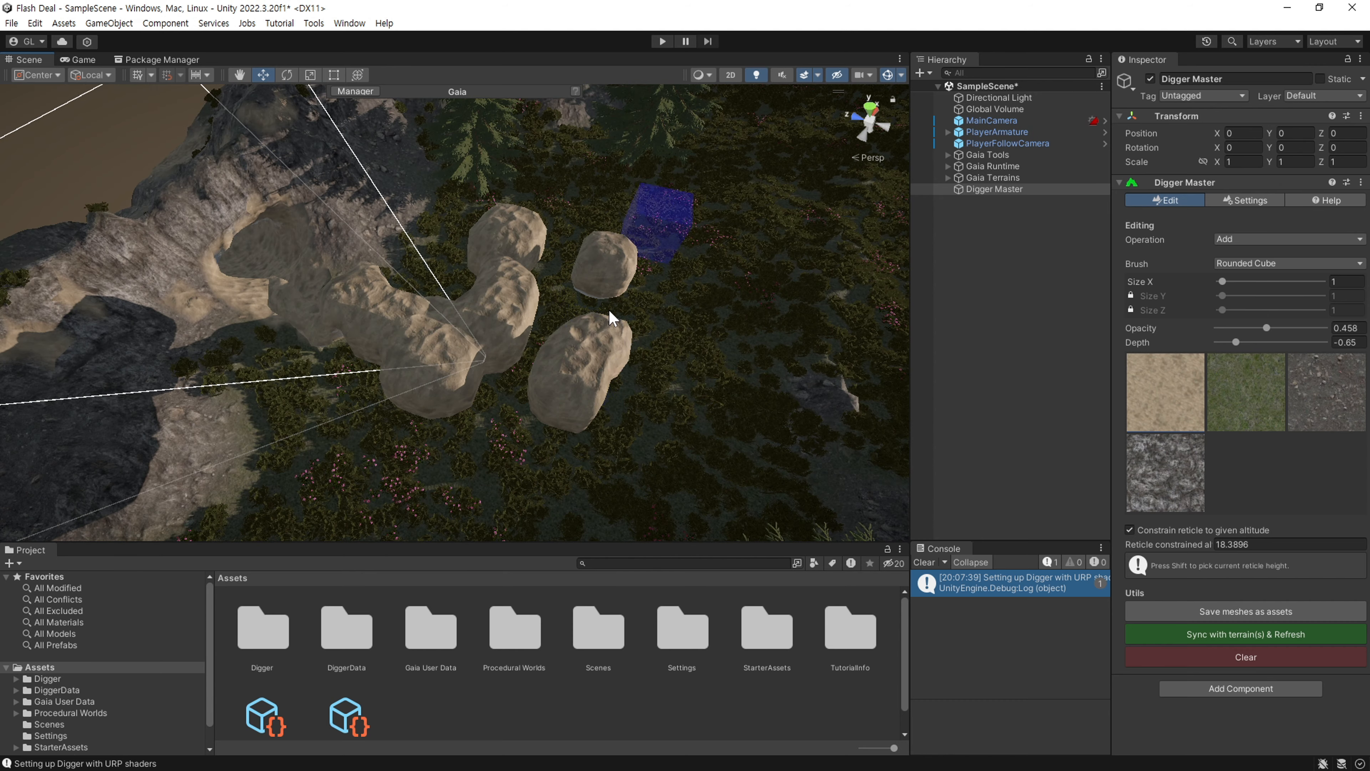
Fill the gaps between the boulders with more Rounded Cube rock to join them into one broad platform.
left_click(611, 315)
left_click_drag(611, 318, 435, 324, "alt")
middle_click_drag(434, 325, 430, 288)
left_click(496, 405)
left_click(483, 453)
left_click(474, 333)
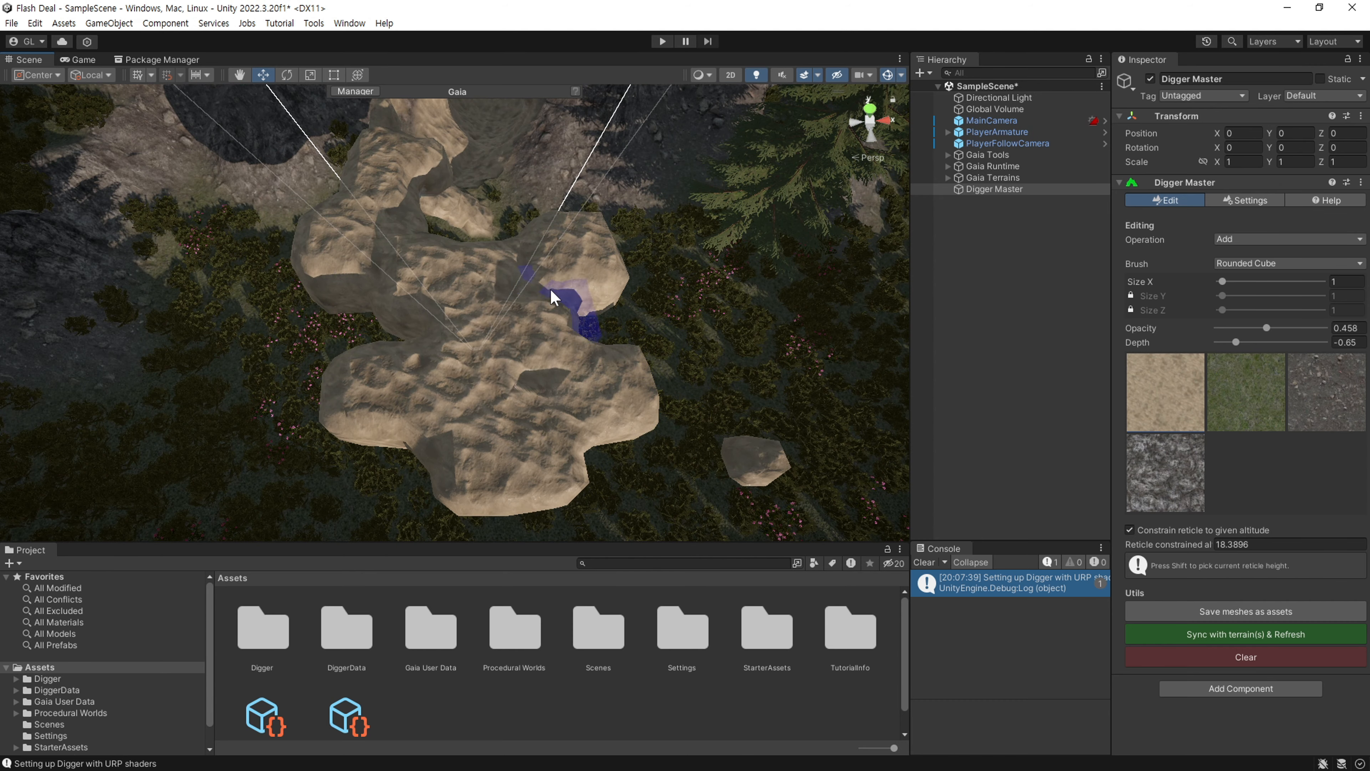
Widen the platform and its arm with more size 1 Rounded Cube rock, keeping the reticle at altitude 18.3896.
left_click(552, 291)
left_click(402, 330)
left_click(459, 463)
left_click(542, 459)
middle_click_drag(532, 389, 585, 289)
left_click(747, 351)
left_click(625, 431)
left_click(491, 408)
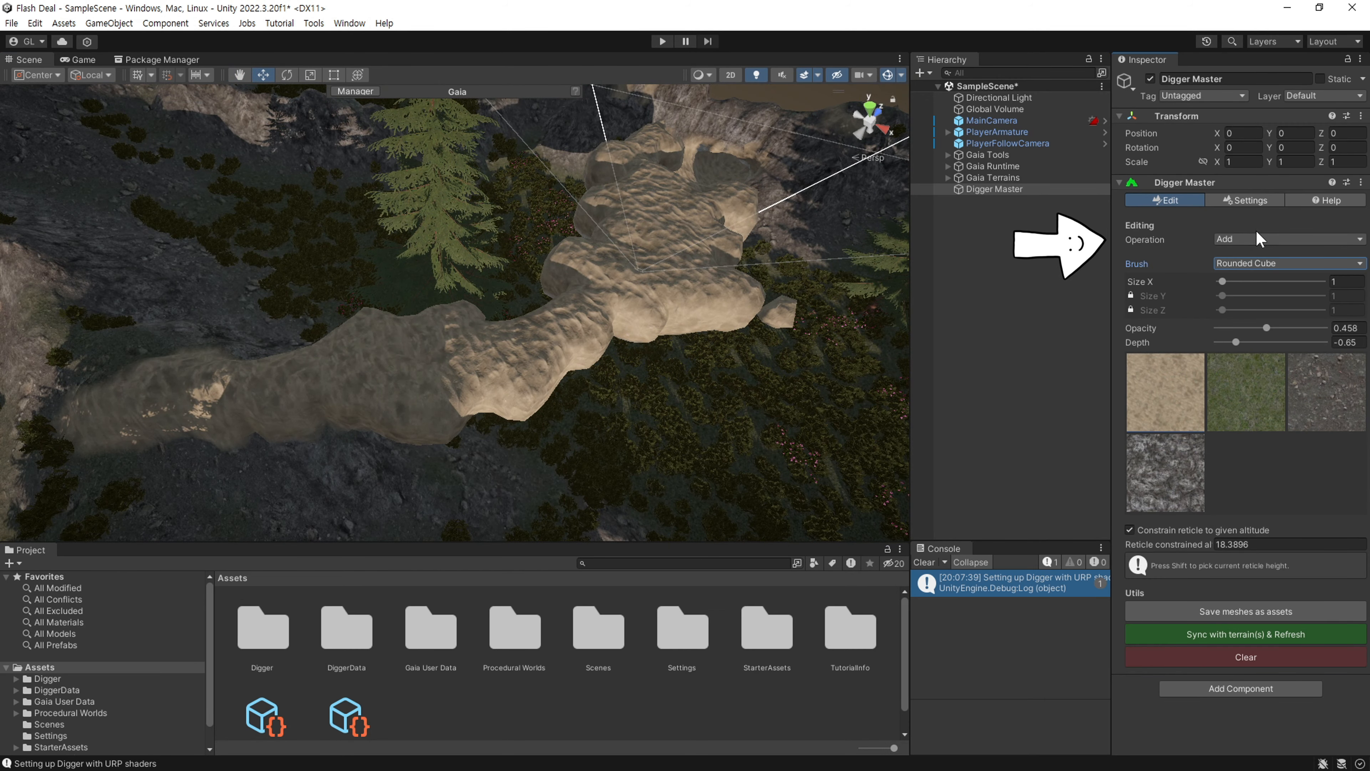
Switch to the Paint operation and paint the rock formation with the dark gravel texture using a radius 1 Sphere brush at depth 0.51.
left_click(1260, 239)
left_click(1241, 288)
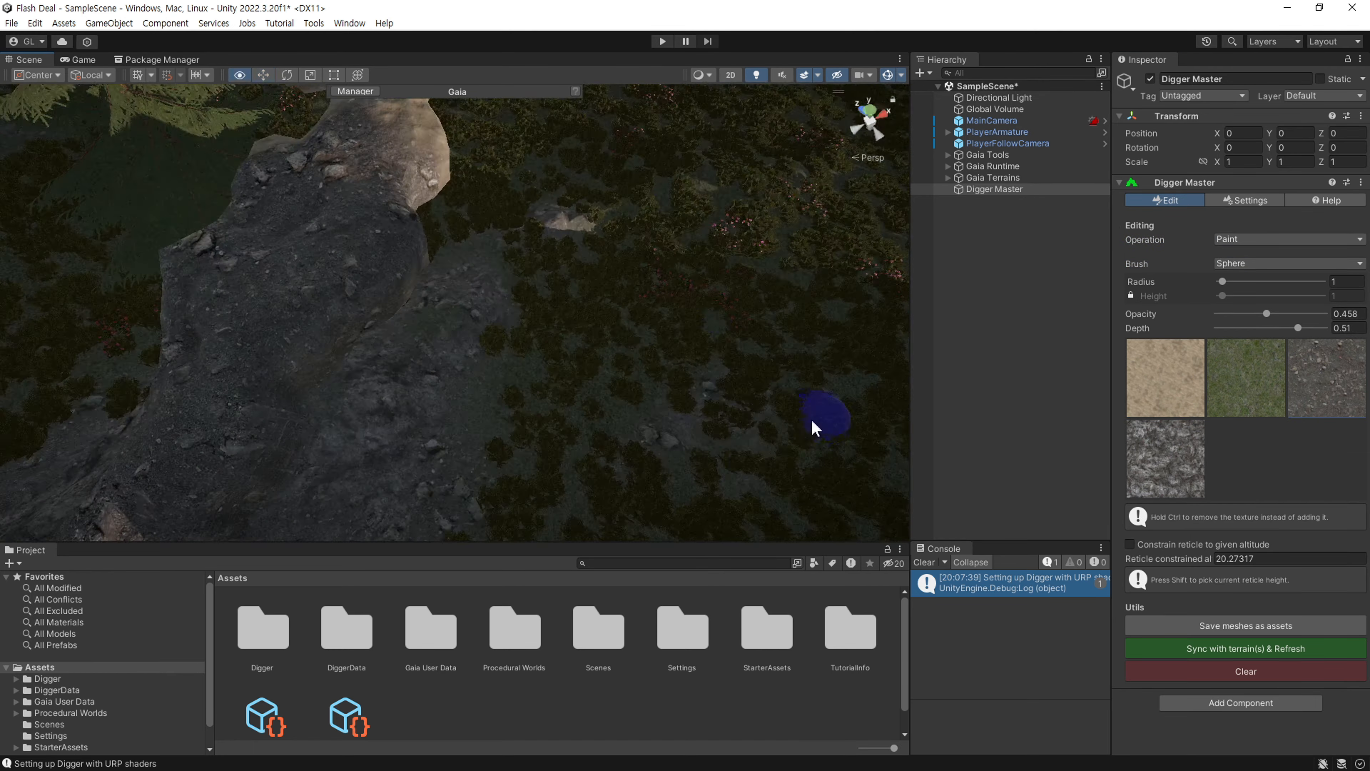
middle_click_drag(814, 428, 696, 389)
right_click_drag(639, 241, 340, 346)
middle_click_drag(339, 346, 539, 413)
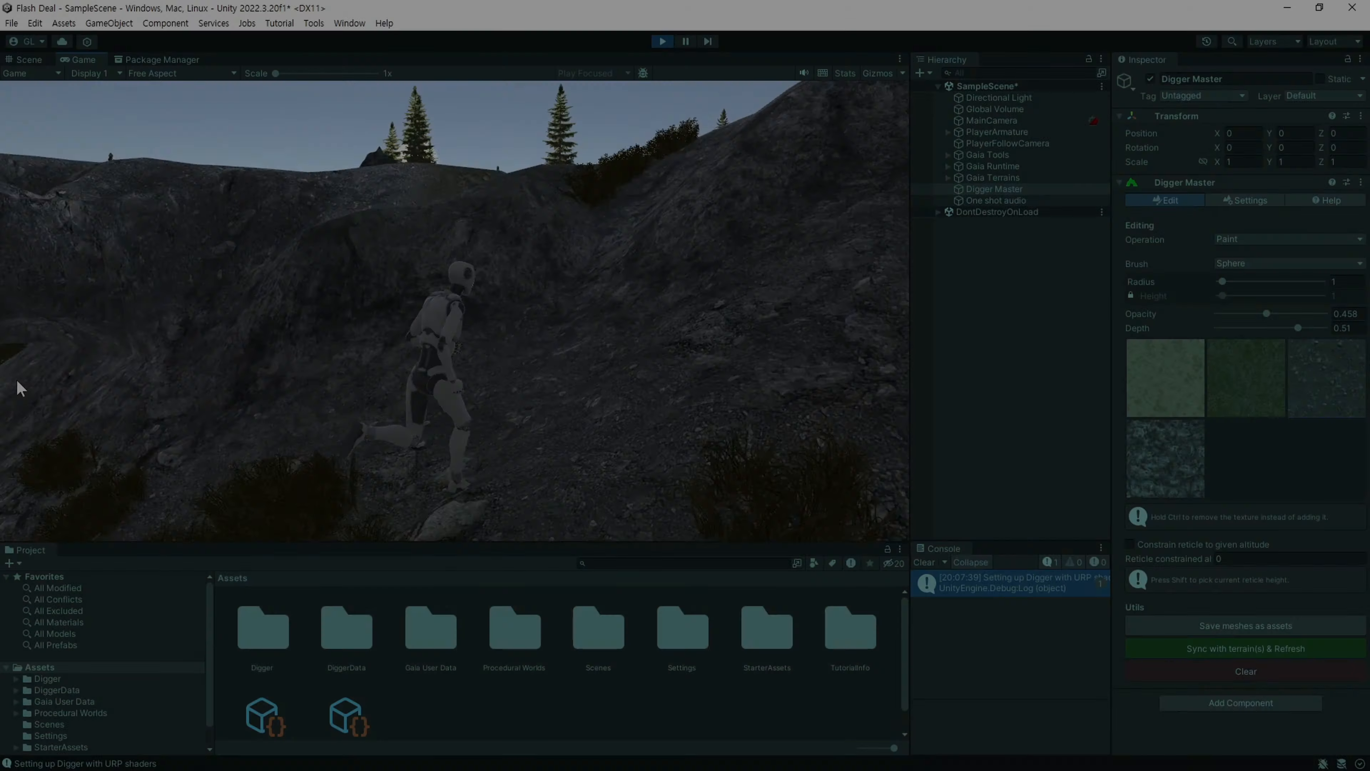
Test the painted formation in play mode by running the character up the slope and across it.
key("w")
key("w")
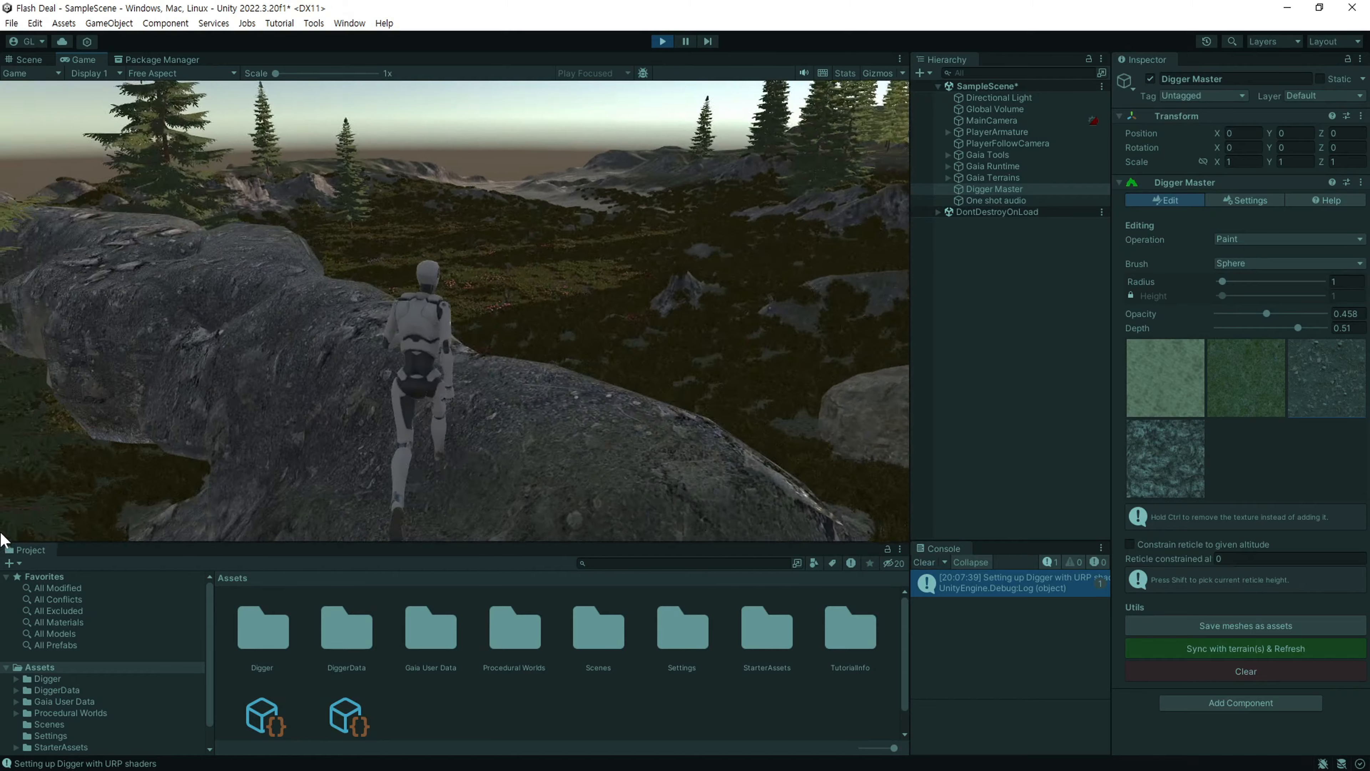
key("w")
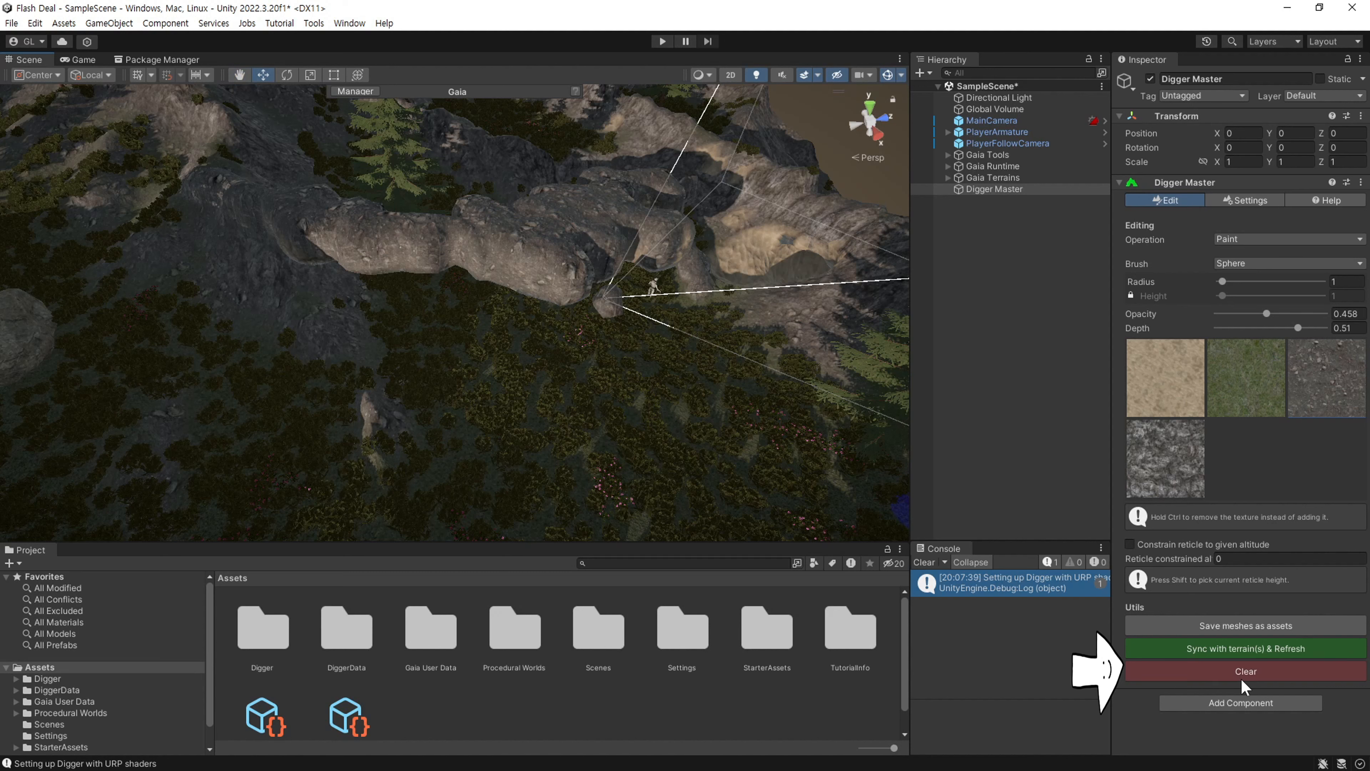
Clear all Digger modifications from the terrain and empty the console log.
left_click(1241, 675)
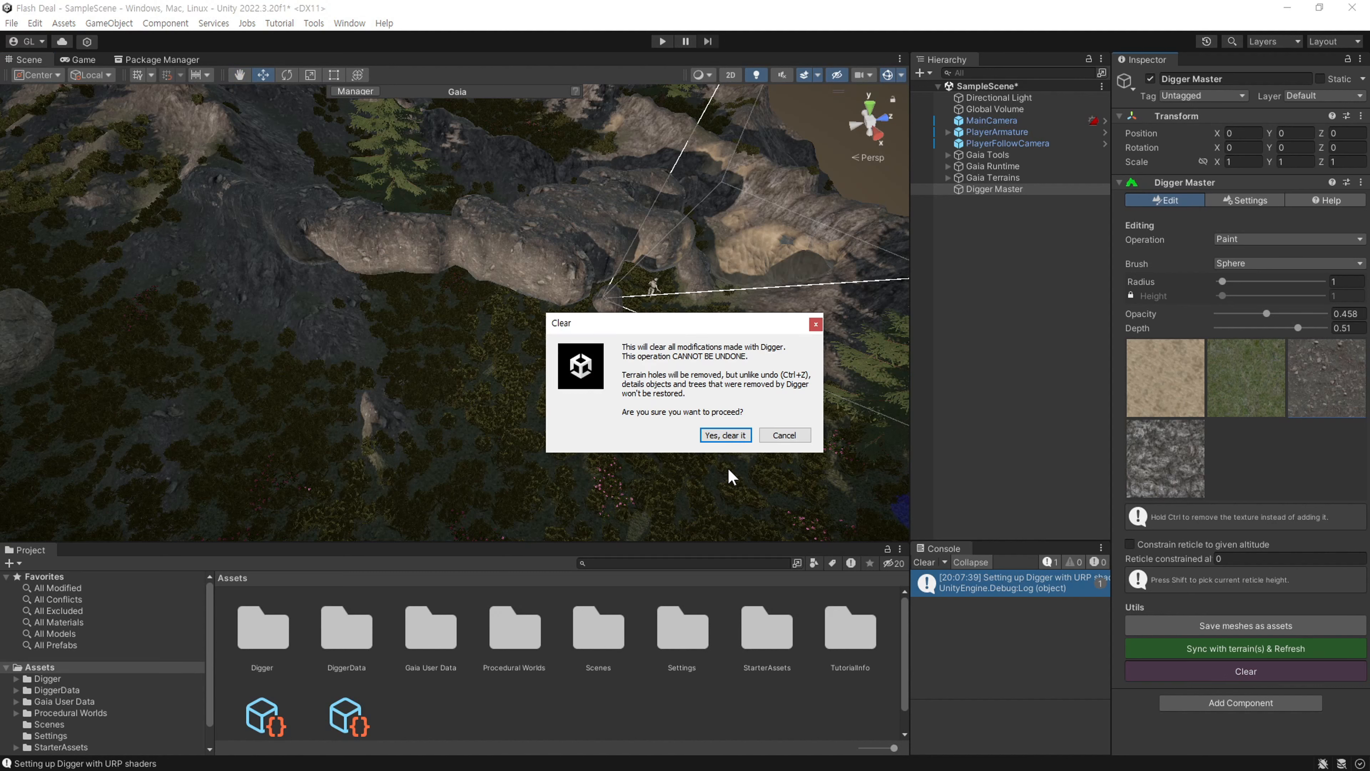
left_click(726, 436)
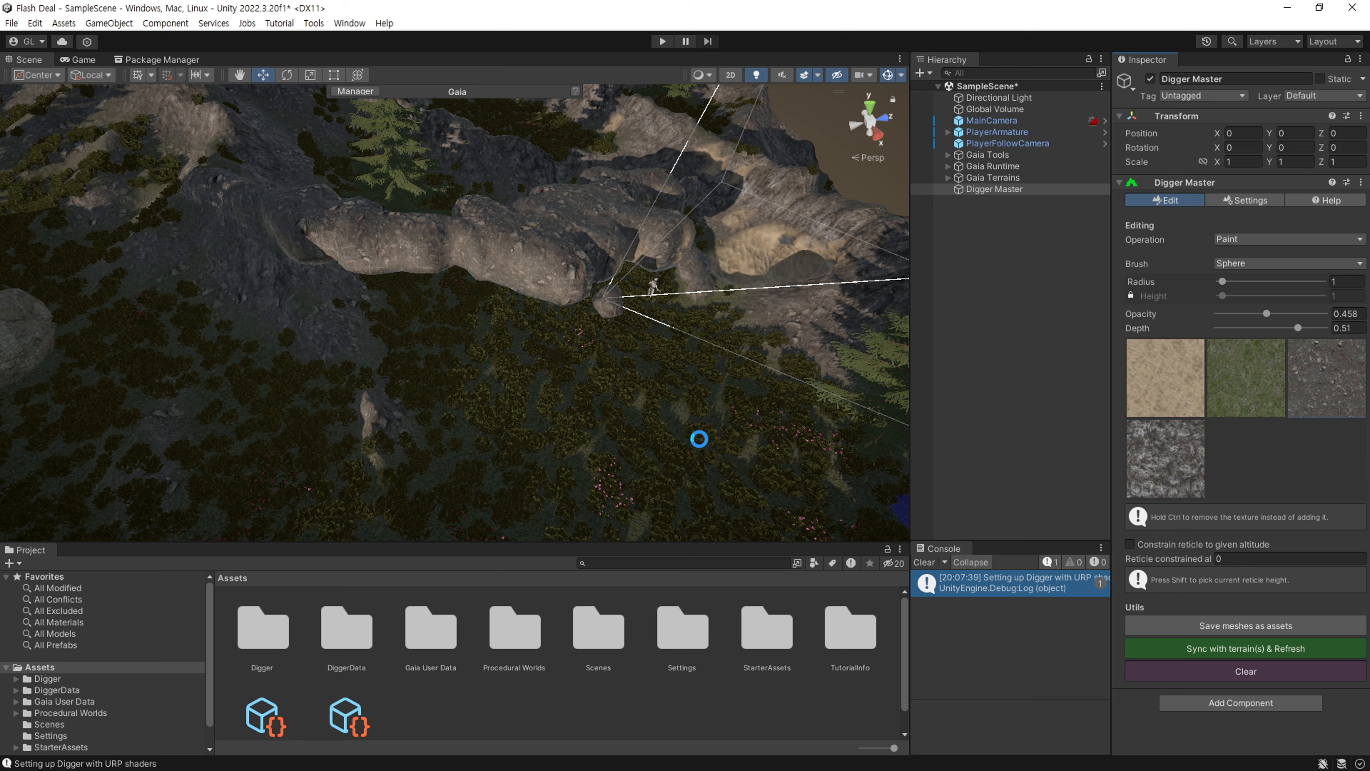
middle_click_drag(611, 335, 543, 367)
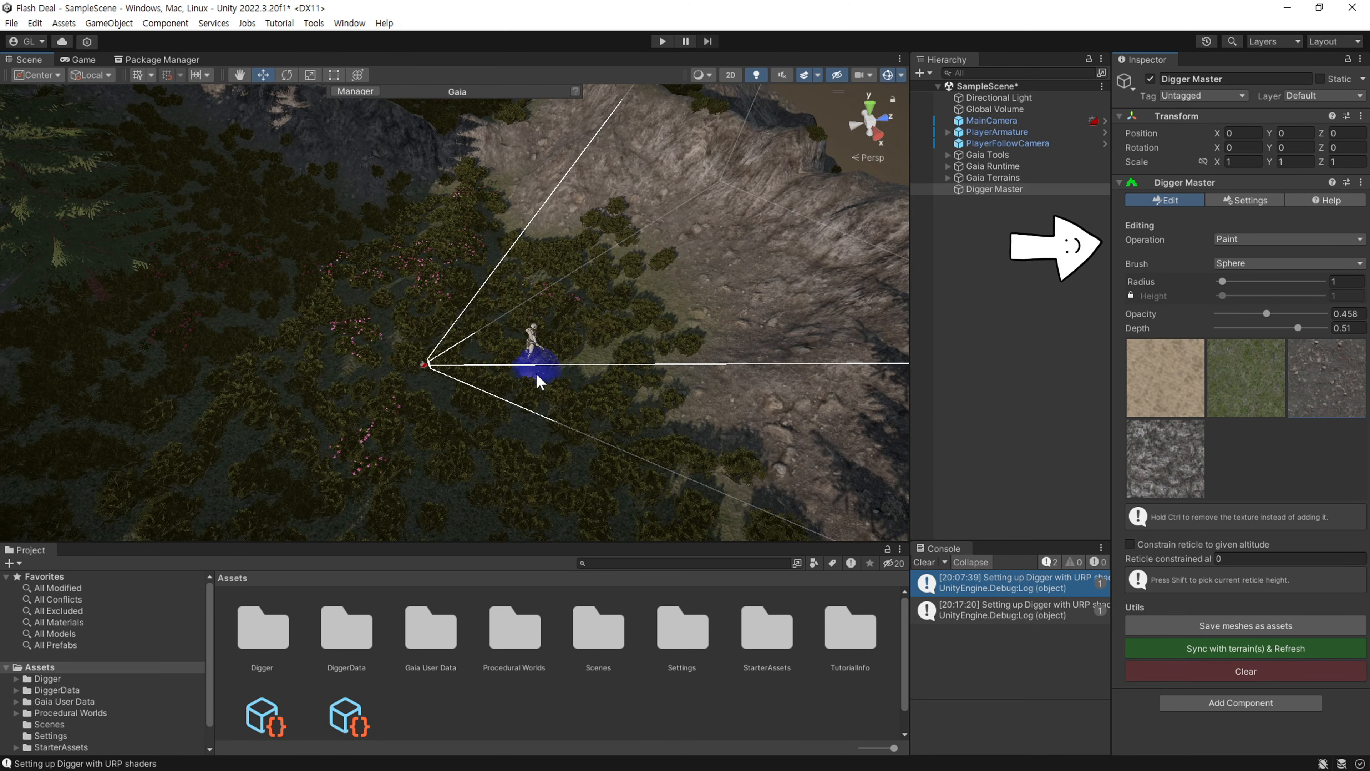
left_click(935, 564)
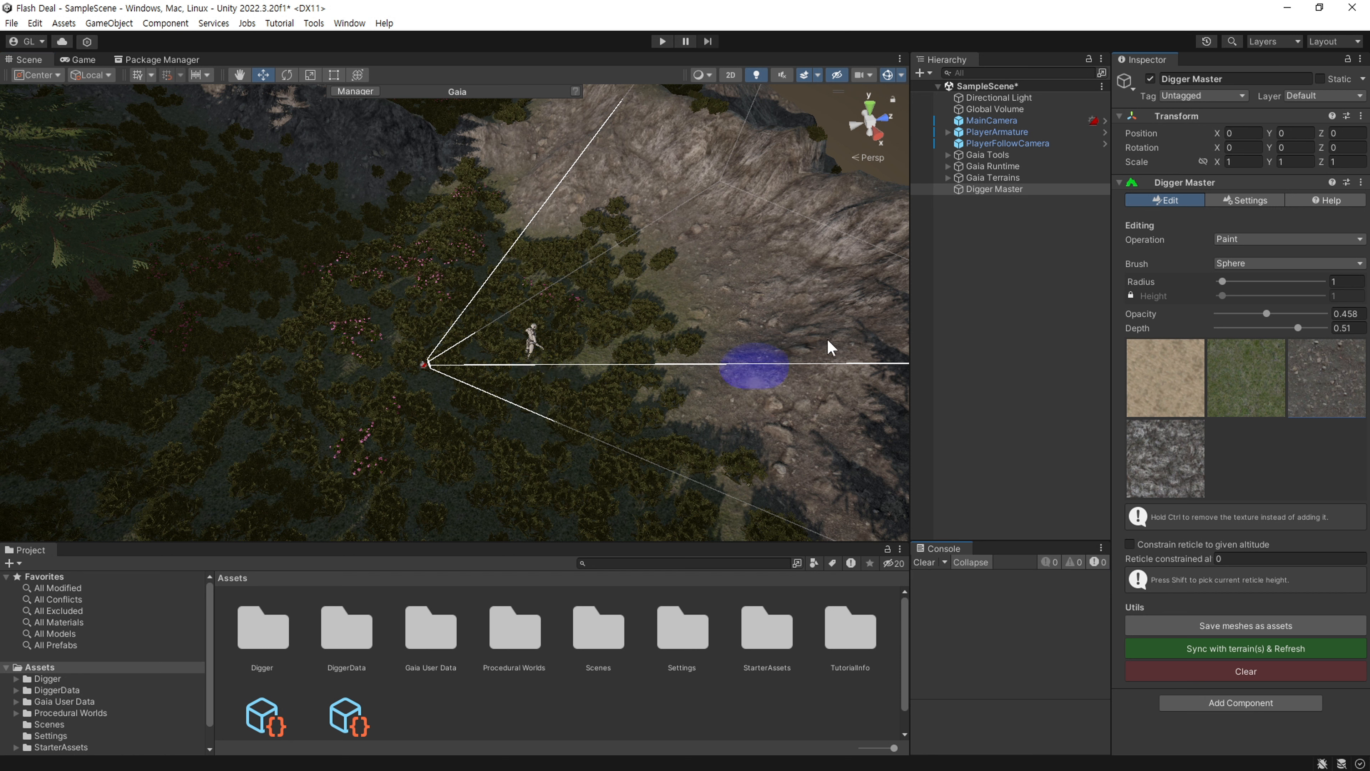
Set the Digger resolution to x8 and dig a cavity in the cliff with the radius 1 Sphere brush at depth -0.23.
left_click(1234, 202)
scroll(1216, 343, "down", 5)
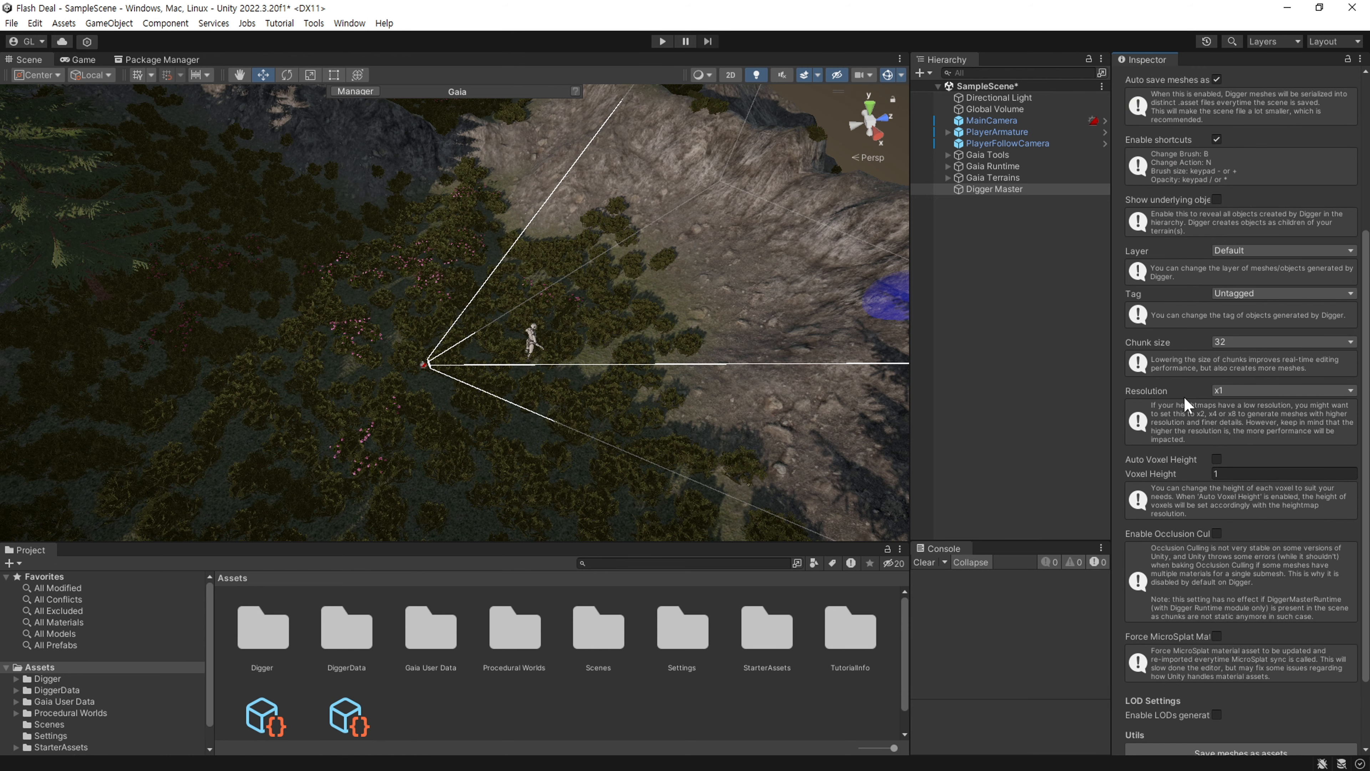
left_click(1228, 392)
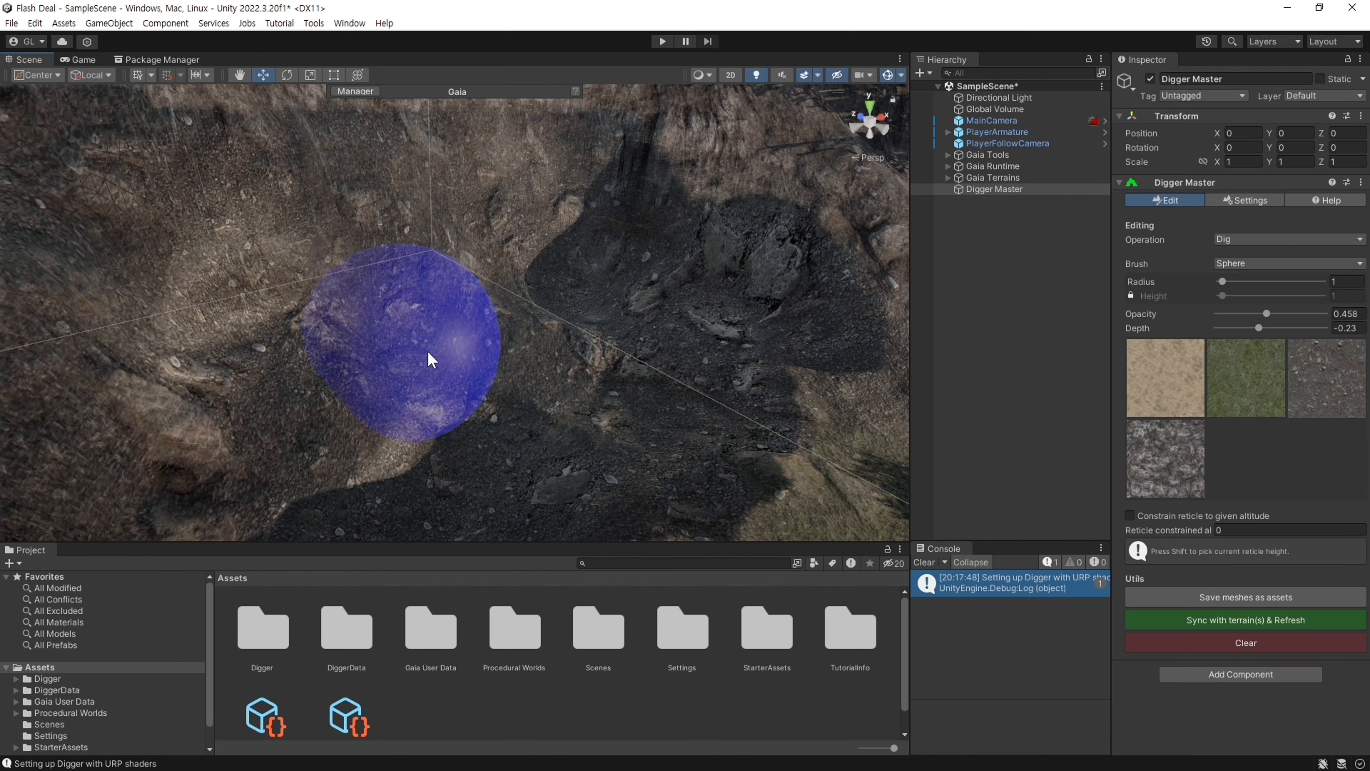
mouse_move(527, 280)
left_mouse_down()
mouse_move(486, 222)
mouse_move(312, 253)
mouse_move(278, 305)
mouse_move(382, 361)
mouse_move(480, 300)
mouse_move(438, 251)
mouse_move(375, 385)
left_mouse_up()
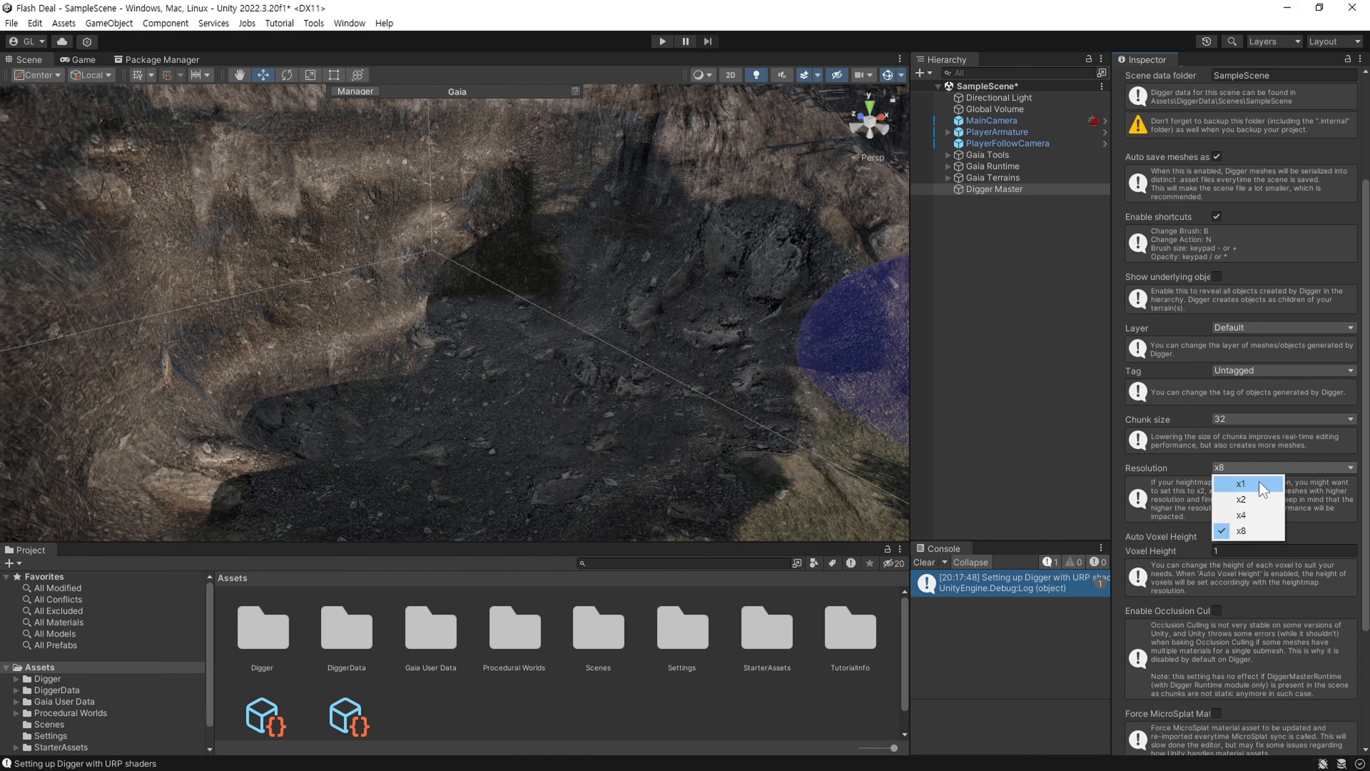
Set the Digger resolution to x1, accepting the clearing of all modifications, and dig into the mountainside.
left_click(1236, 518)
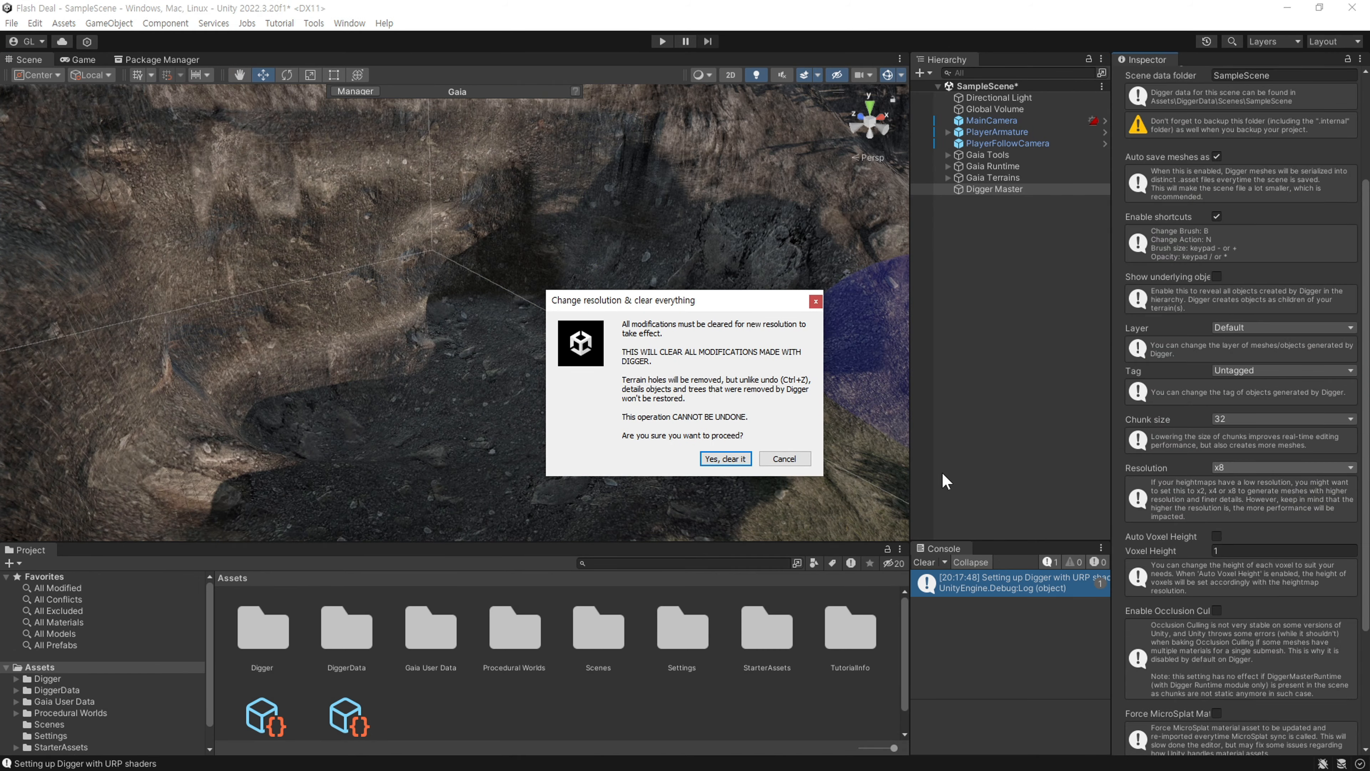
left_click(726, 459)
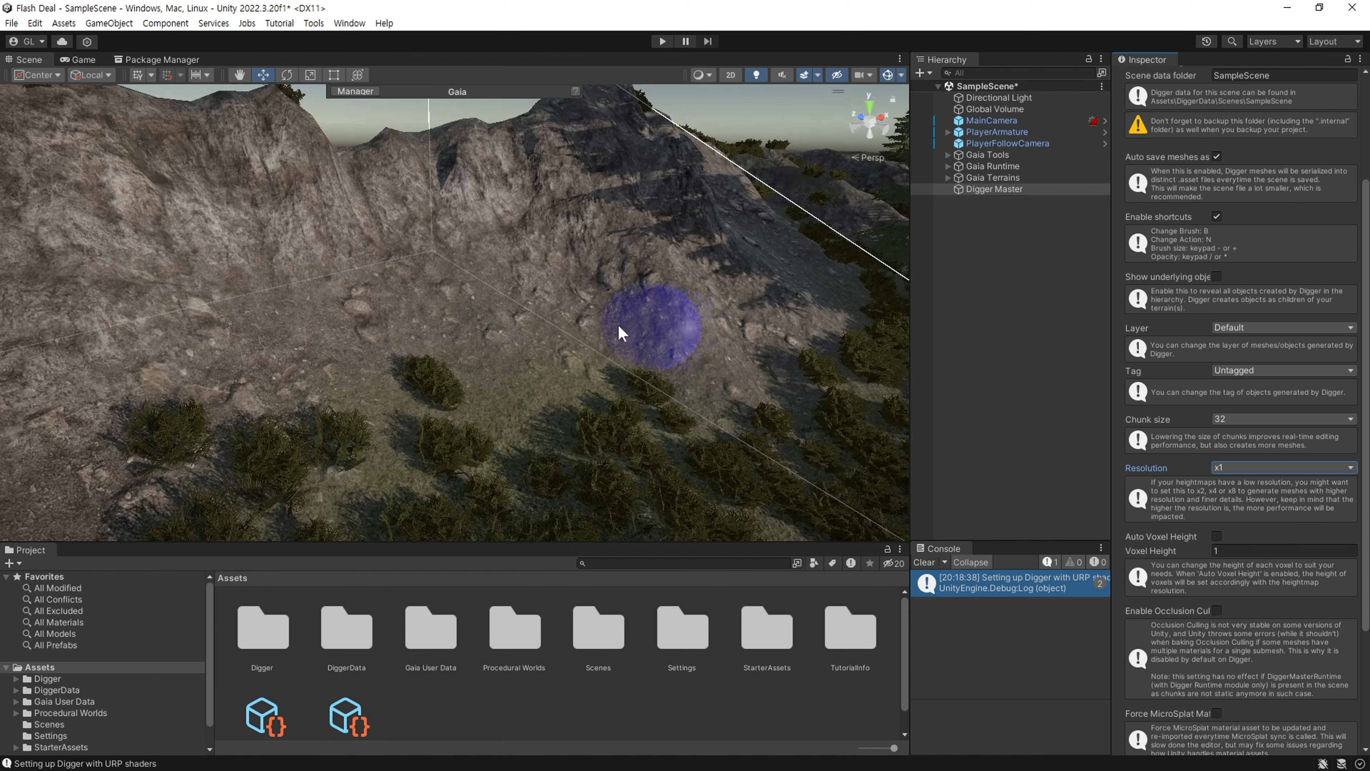
scroll(615, 330, "up", 5)
mouse_move(556, 354)
left_mouse_down()
mouse_move(391, 373)
mouse_move(542, 436)
mouse_move(642, 321)
mouse_move(392, 275)
mouse_move(293, 398)
mouse_move(417, 495)
left_mouse_up()
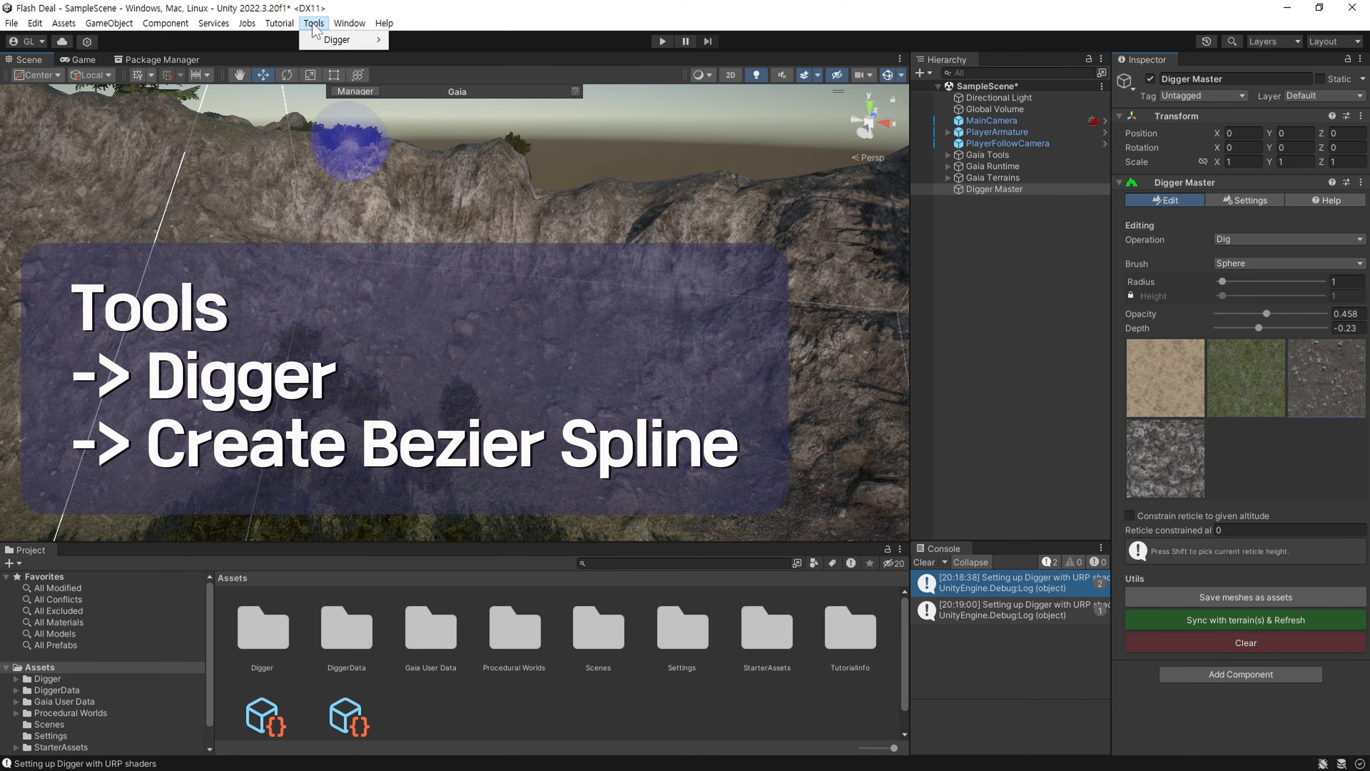
Create a Digger Bezier spline near the foot of the cliff and select its end point.
mouse_move(330, 42)
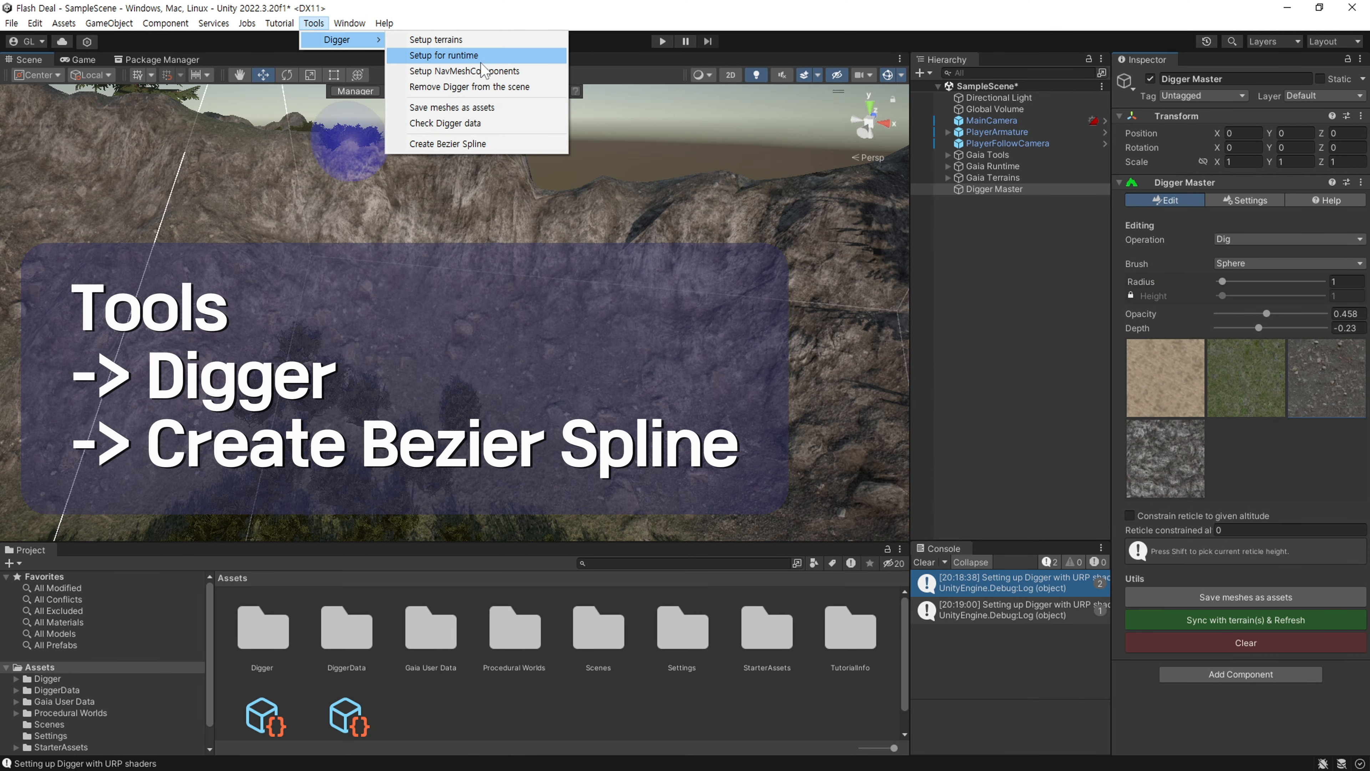
left_click(495, 143)
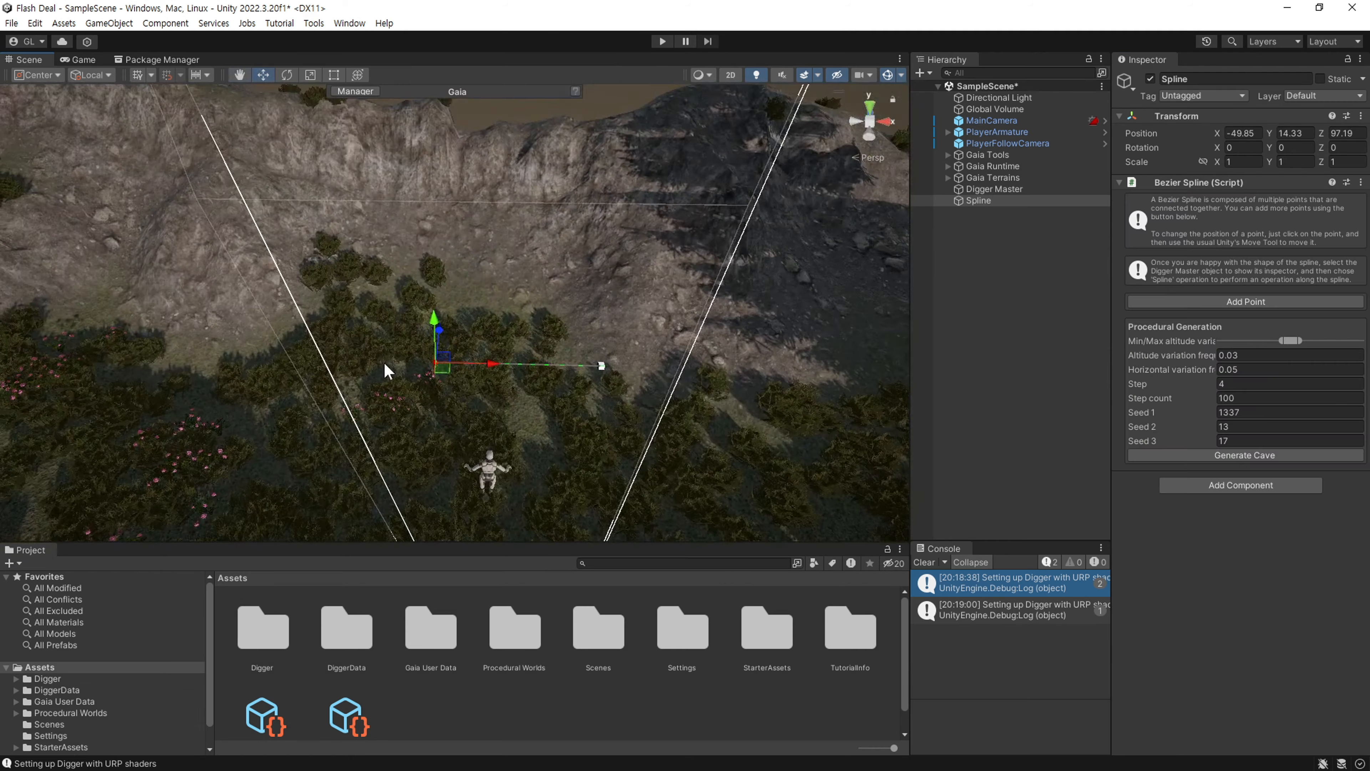
middle_click_drag(507, 378, 413, 355)
left_click(504, 342)
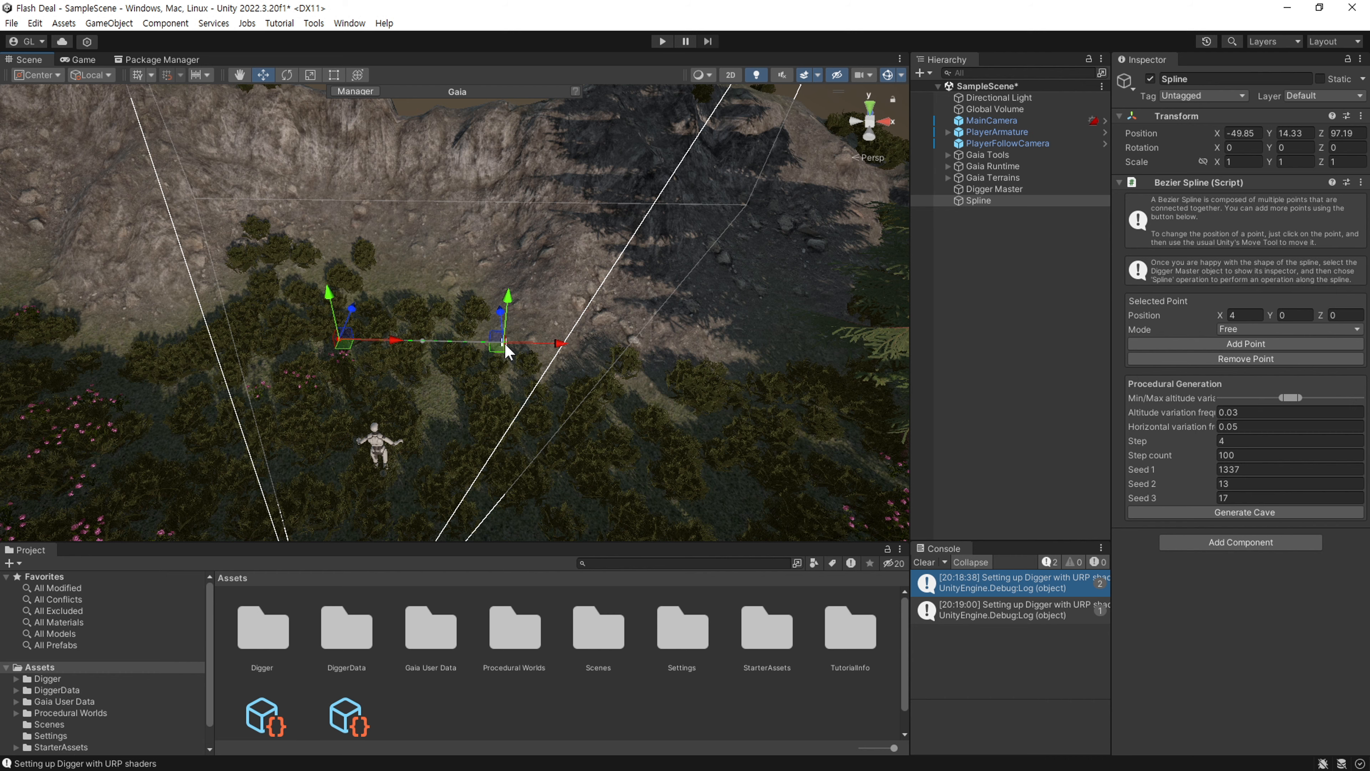
scroll(515, 350, "up", 8)
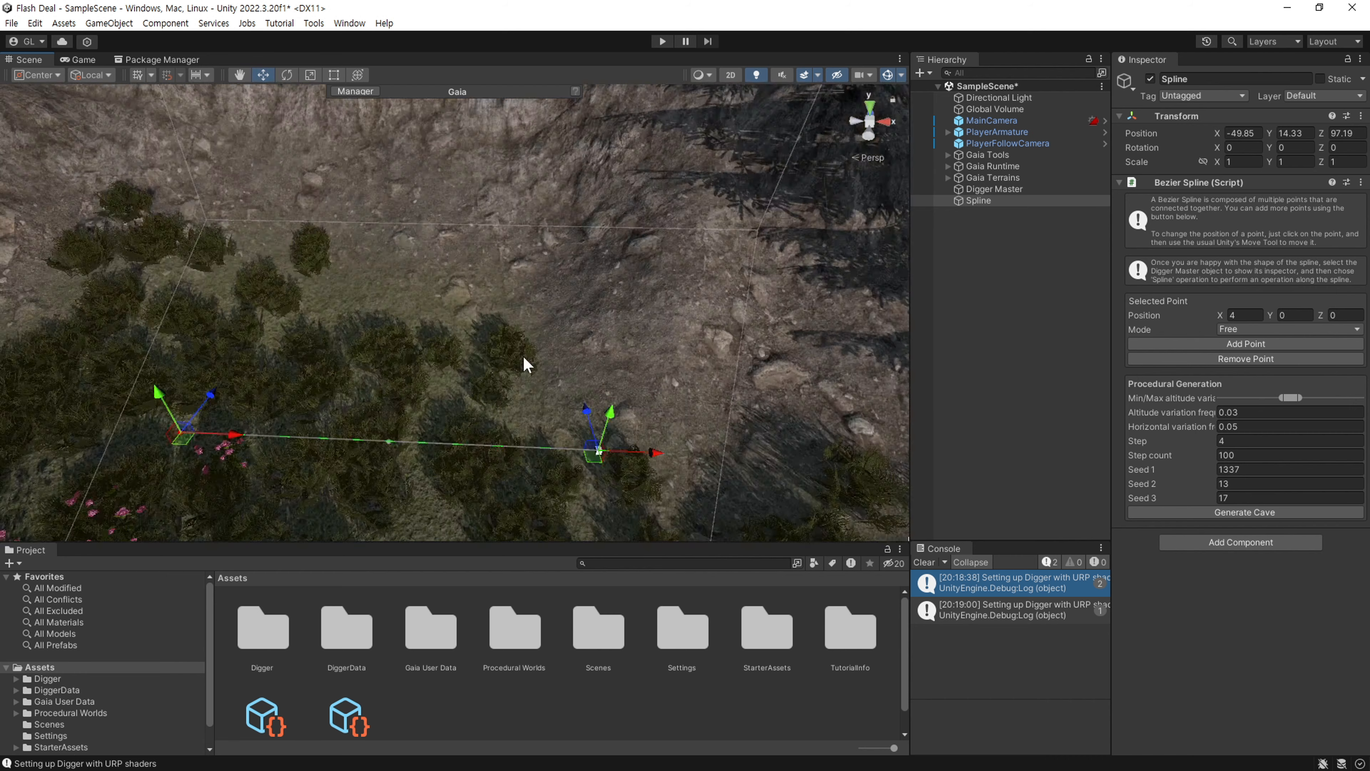
middle_click_drag(531, 321, 509, 304)
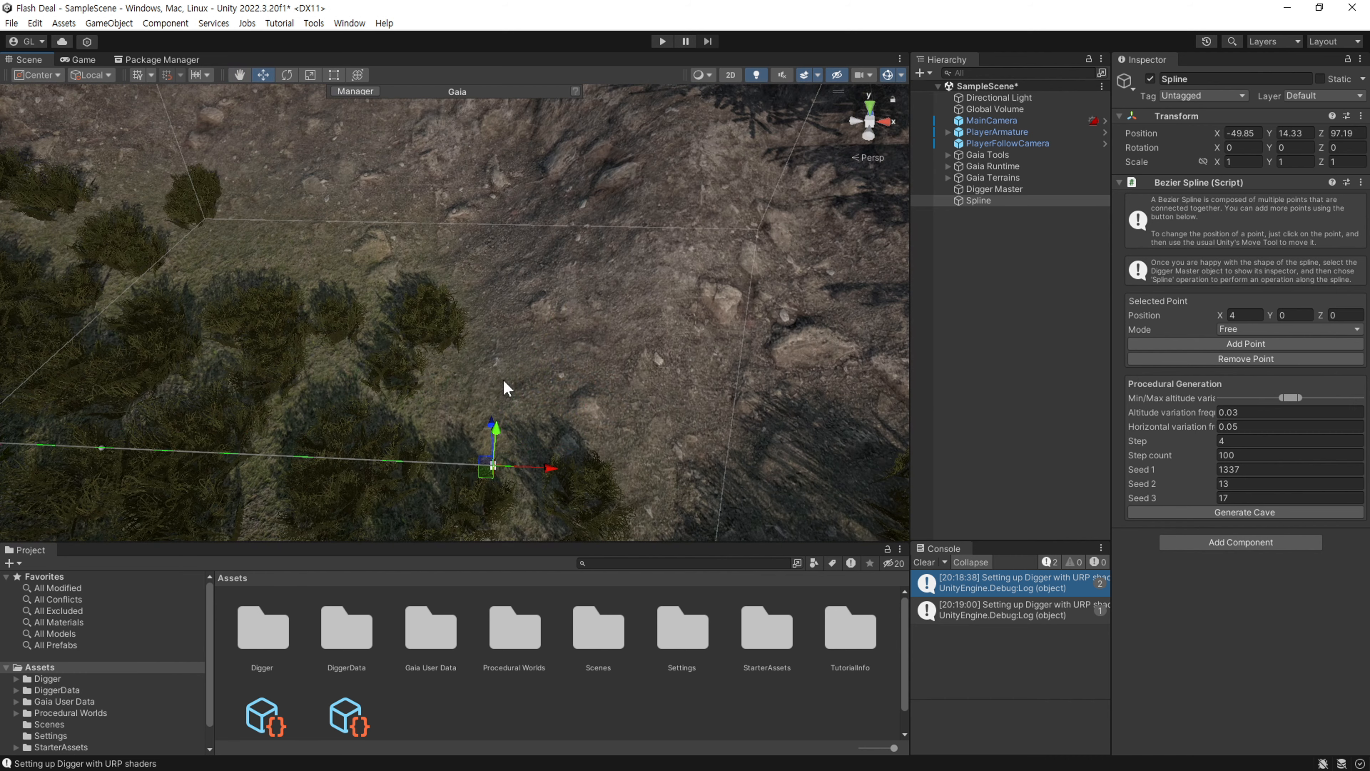
mouse_move(504, 381)
middle_mouse_down()
mouse_move(500, 369)
mouse_move(509, 376)
middle_mouse_up()
Raise the whole spline to Y 13.273 and rotate it to -96.17 about Y so it runs into the mountain.
left_click(1000, 398)
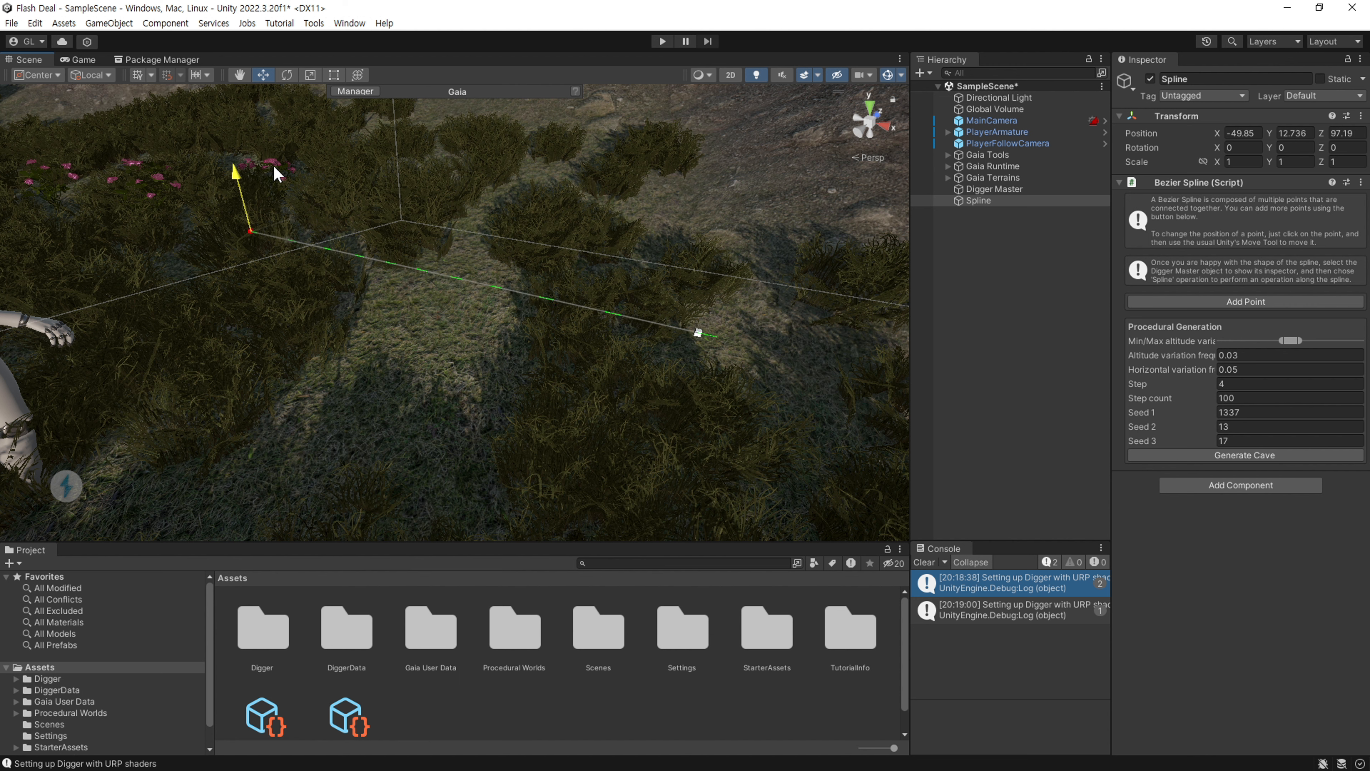
left_click_drag(273, 166, 279, 106)
middle_click_drag(337, 180, 392, 237)
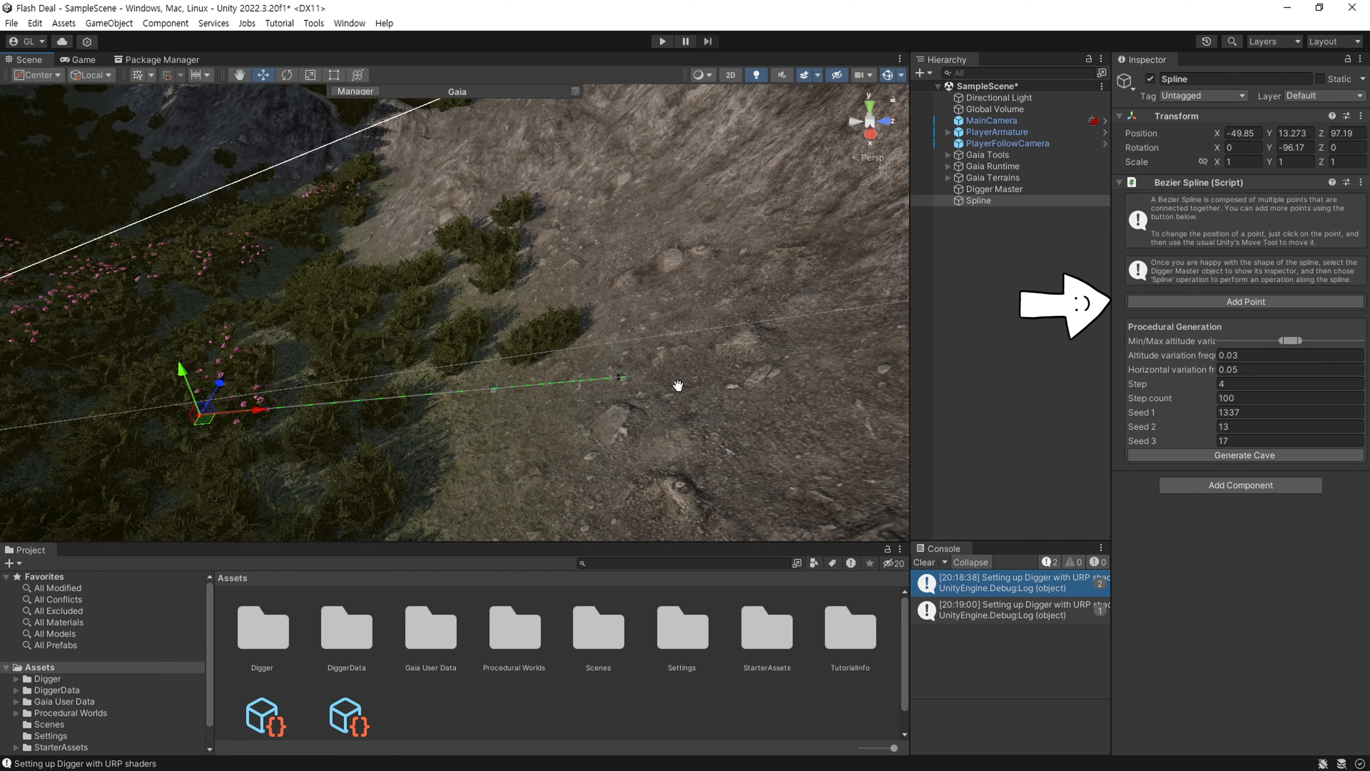
Extend the spline through the mountain with added points and move a middle point to X 12.8253, Z 2.19107.
middle_click_drag(679, 386, 654, 385)
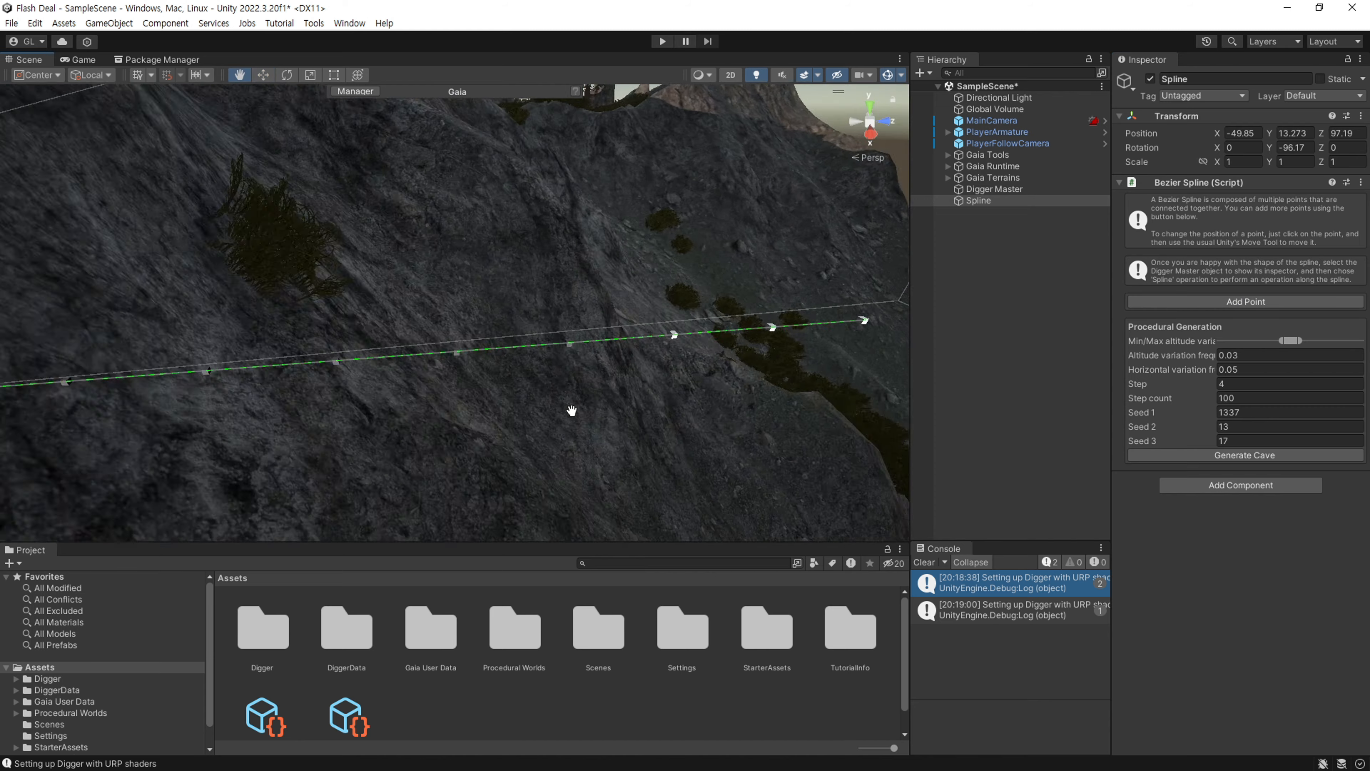
middle_click_drag(572, 407, 663, 421)
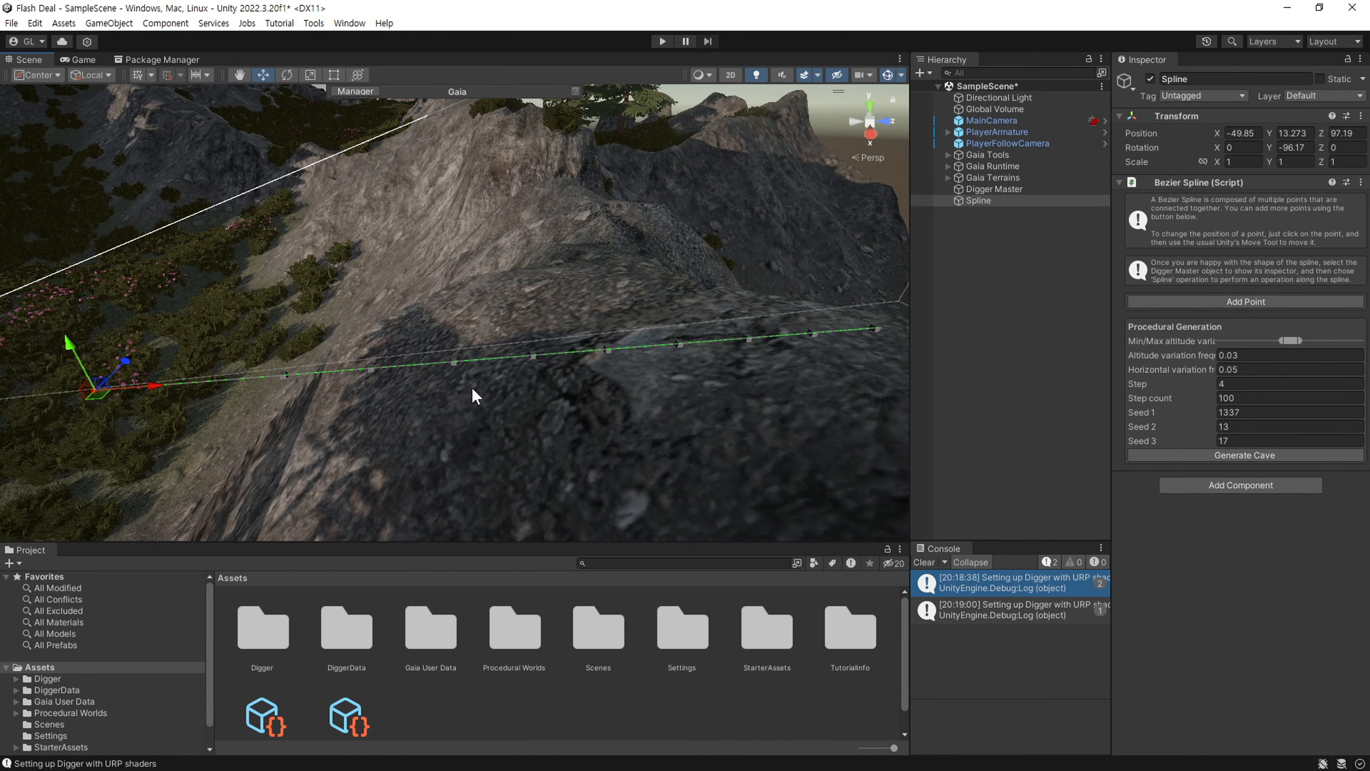
left_click(608, 350)
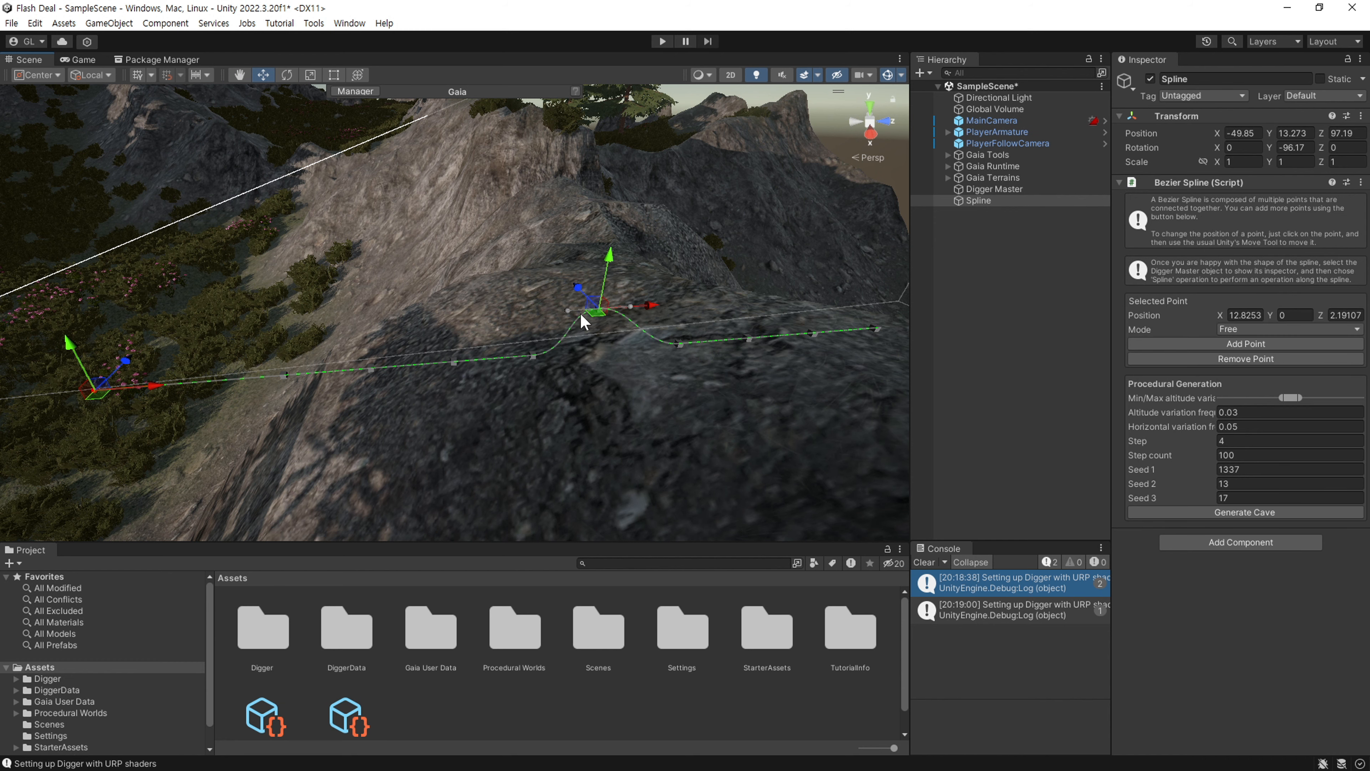
Bend the spline into a winding path by shifting neighbouring points sideways, one of them to X 14.5276, Z 0.76158.
left_click_drag(520, 332, 651, 410, "alt")
scroll(651, 410, "down", 5)
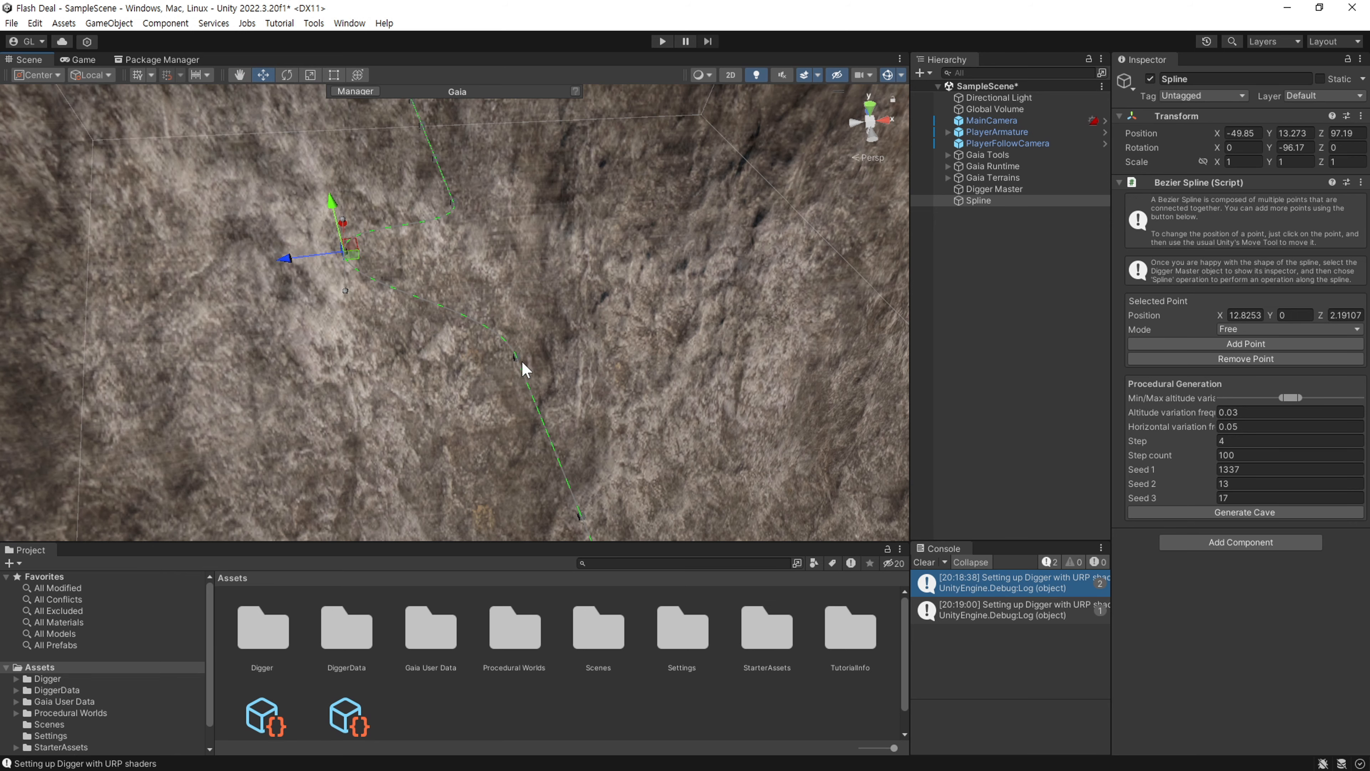
left_click_drag(443, 405, 518, 432, "alt")
left_click(329, 335)
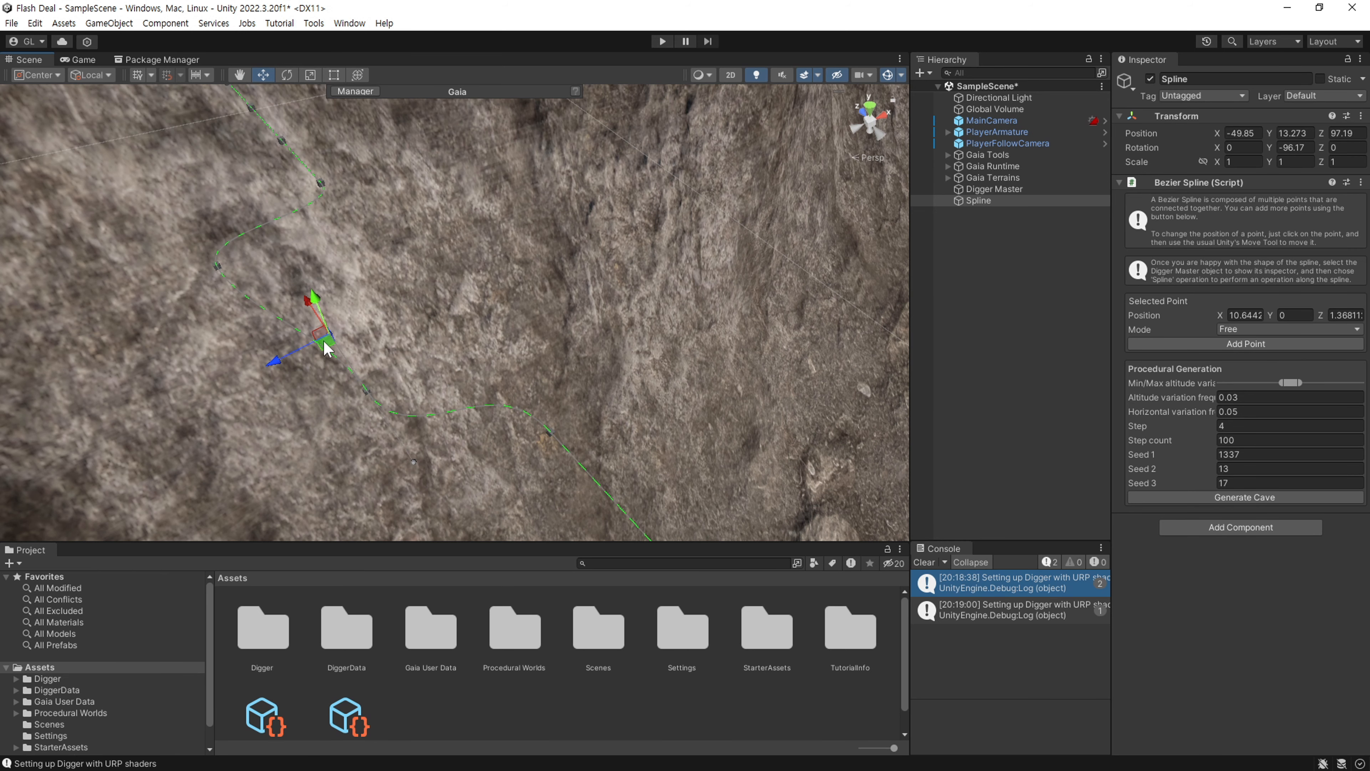
left_click(320, 184)
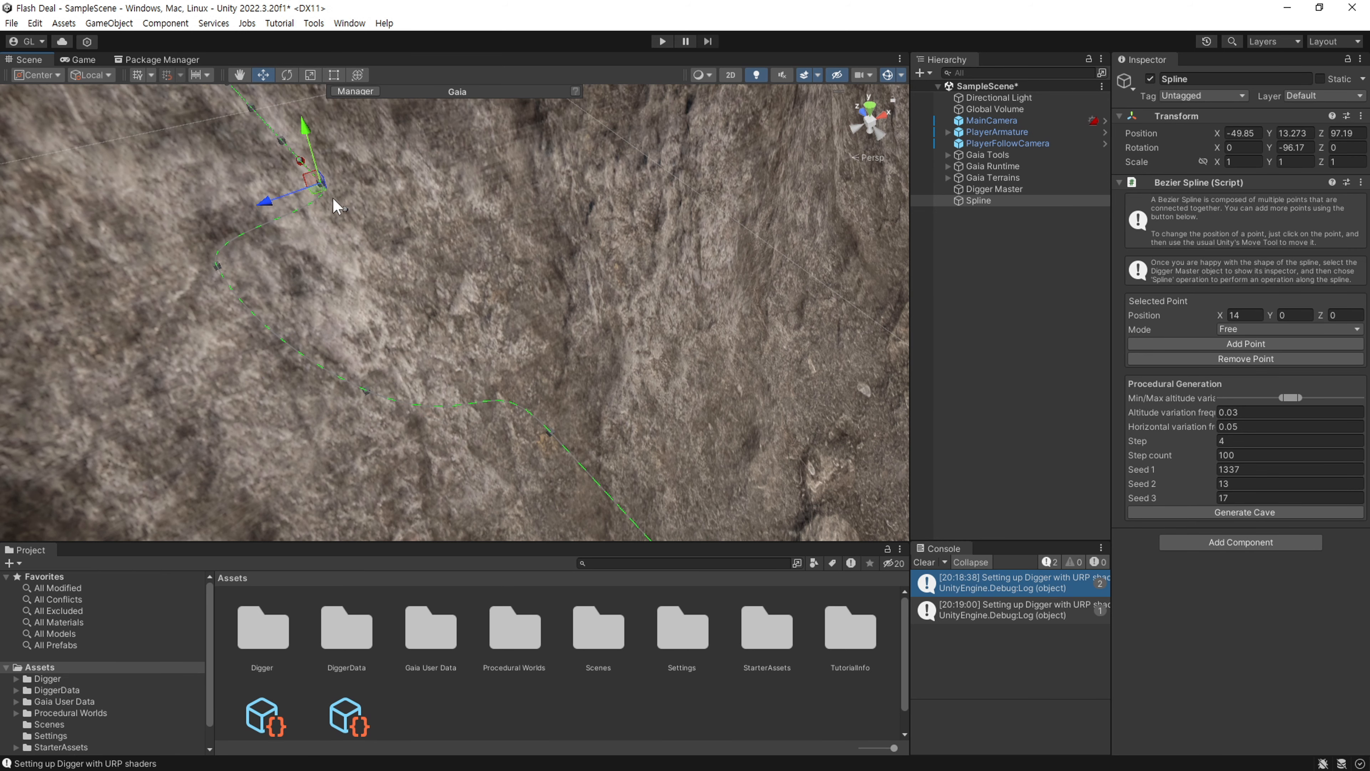
left_click(260, 217)
left_click(323, 189)
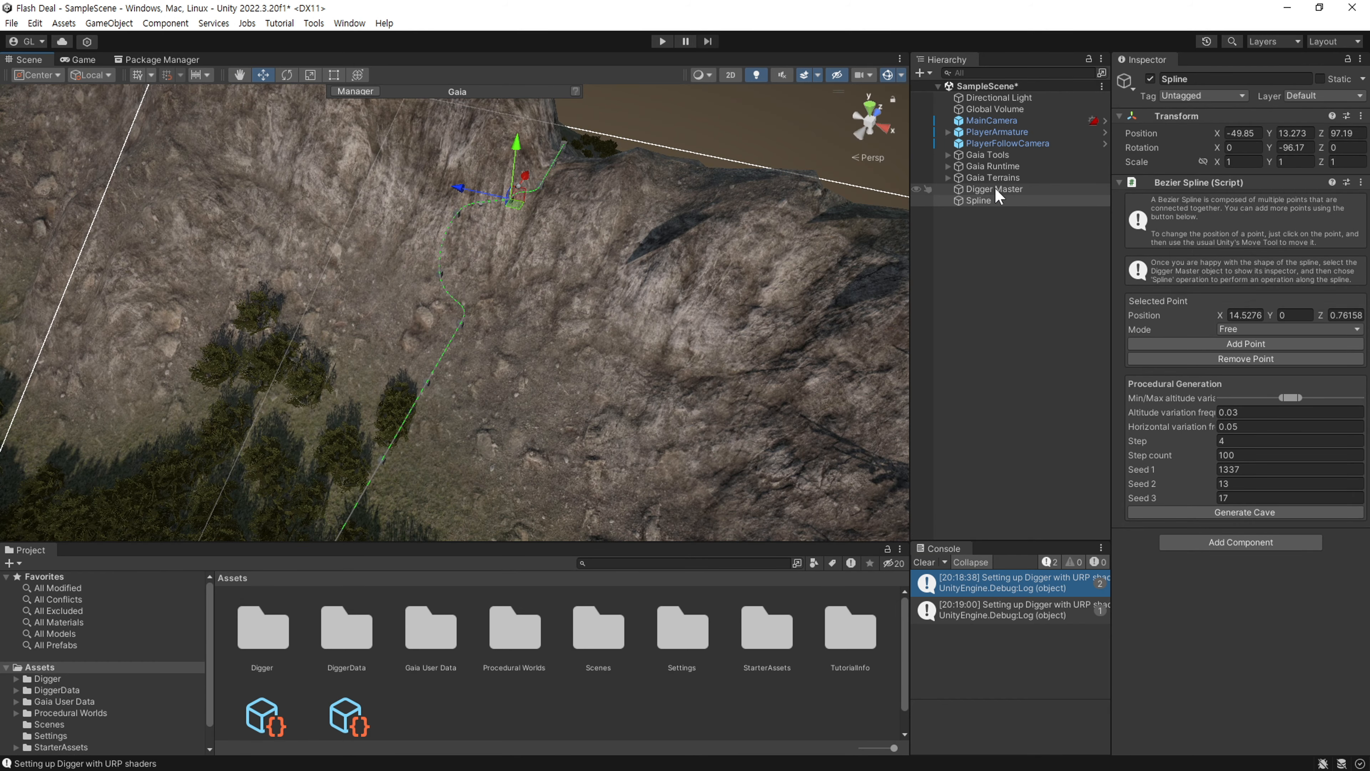
Set Digger Master's operation to Spline and assign the created Bezier spline to it.
left_click(996, 189)
left_click(1265, 240)
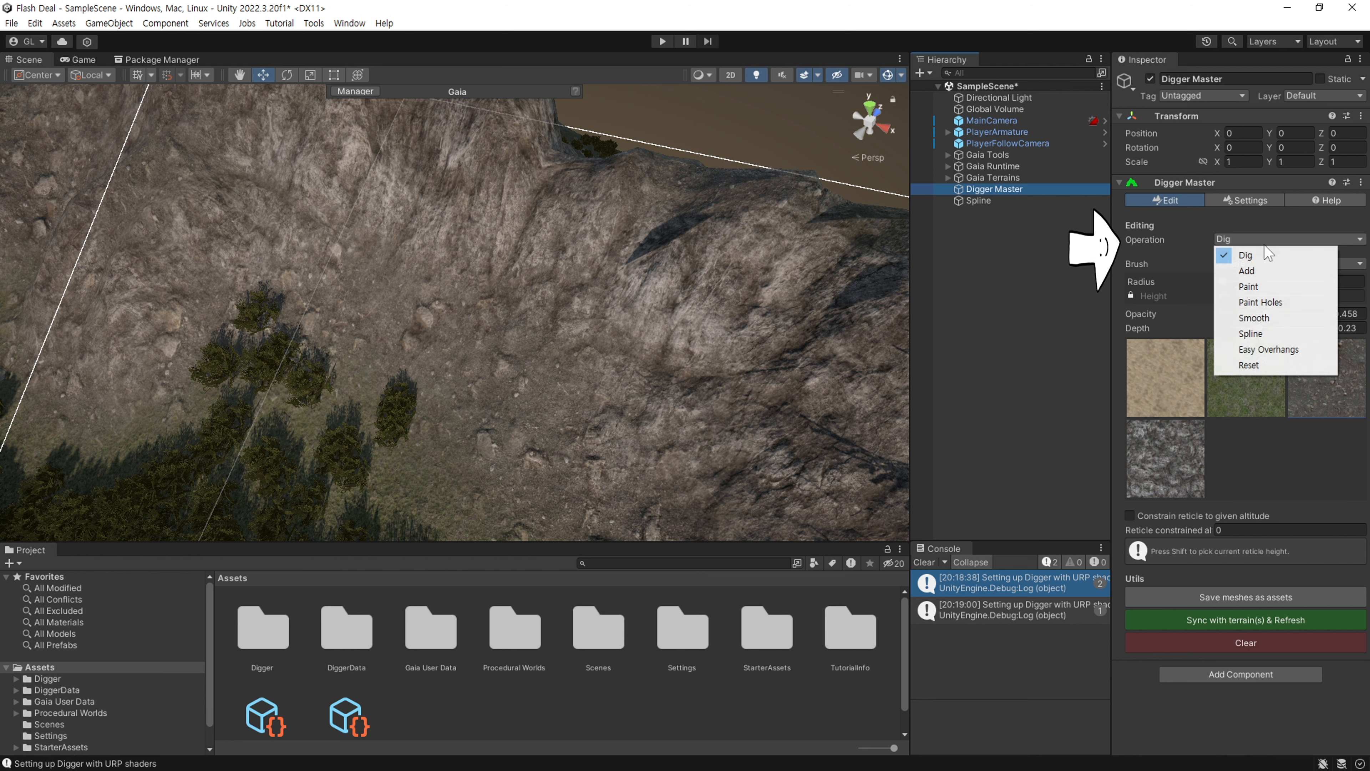
left_click(1281, 335)
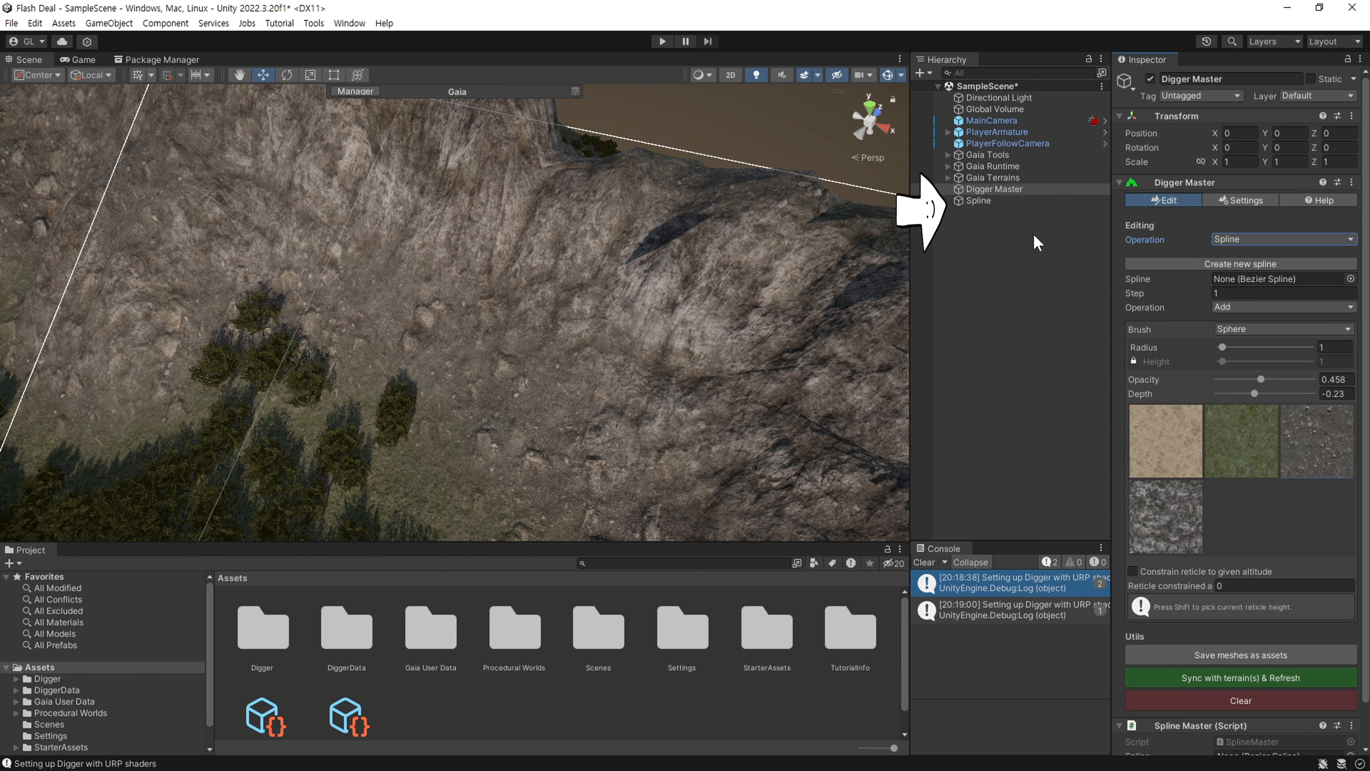
left_click_drag(1060, 252, 1232, 279)
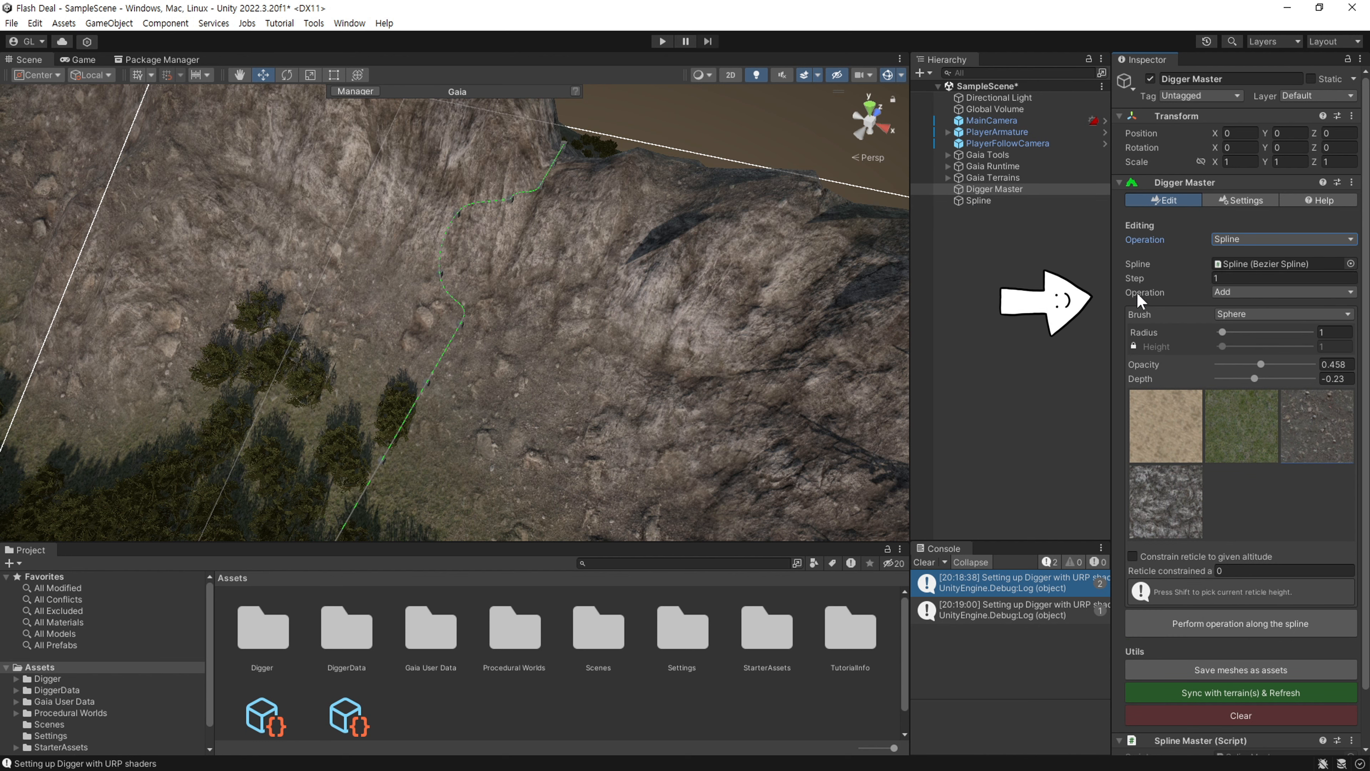
Set the operation performed along the spline to Dig.
left_click(1225, 292)
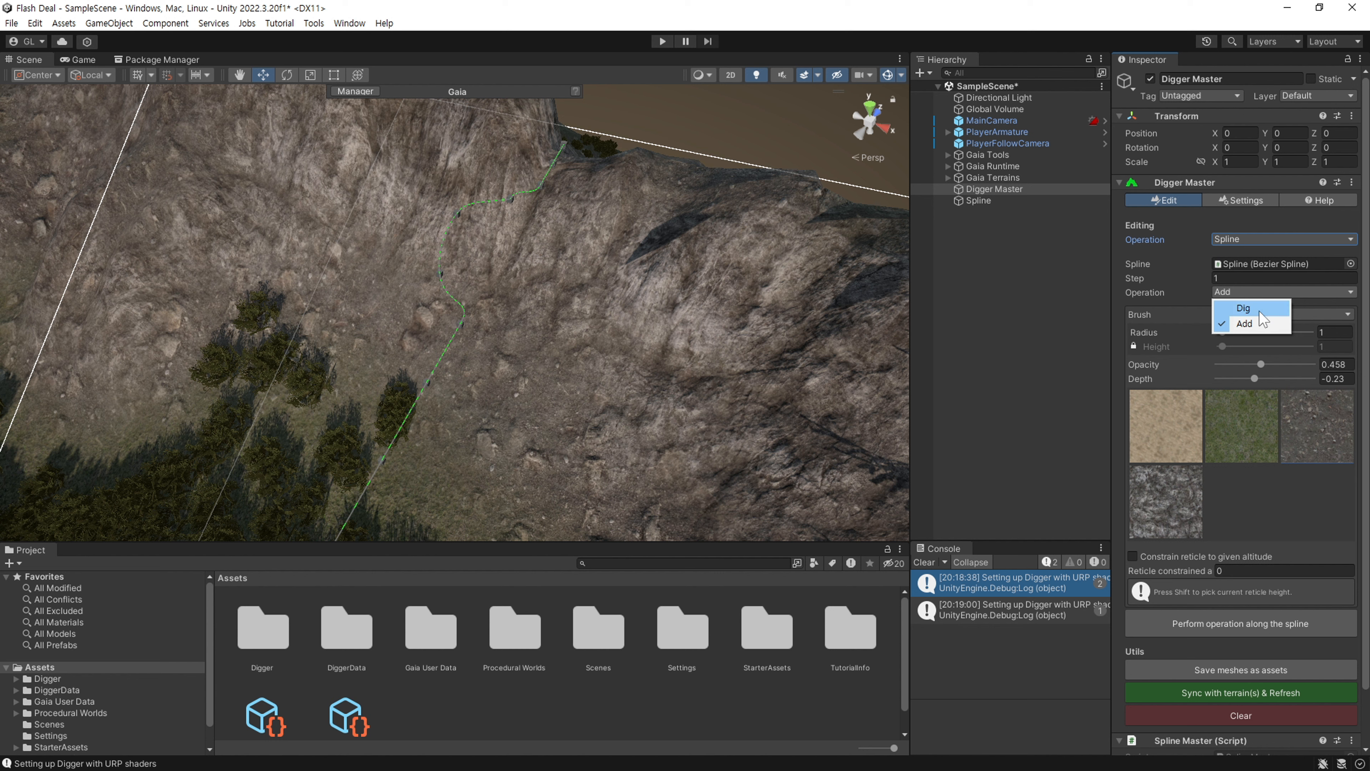
left_click(1255, 308)
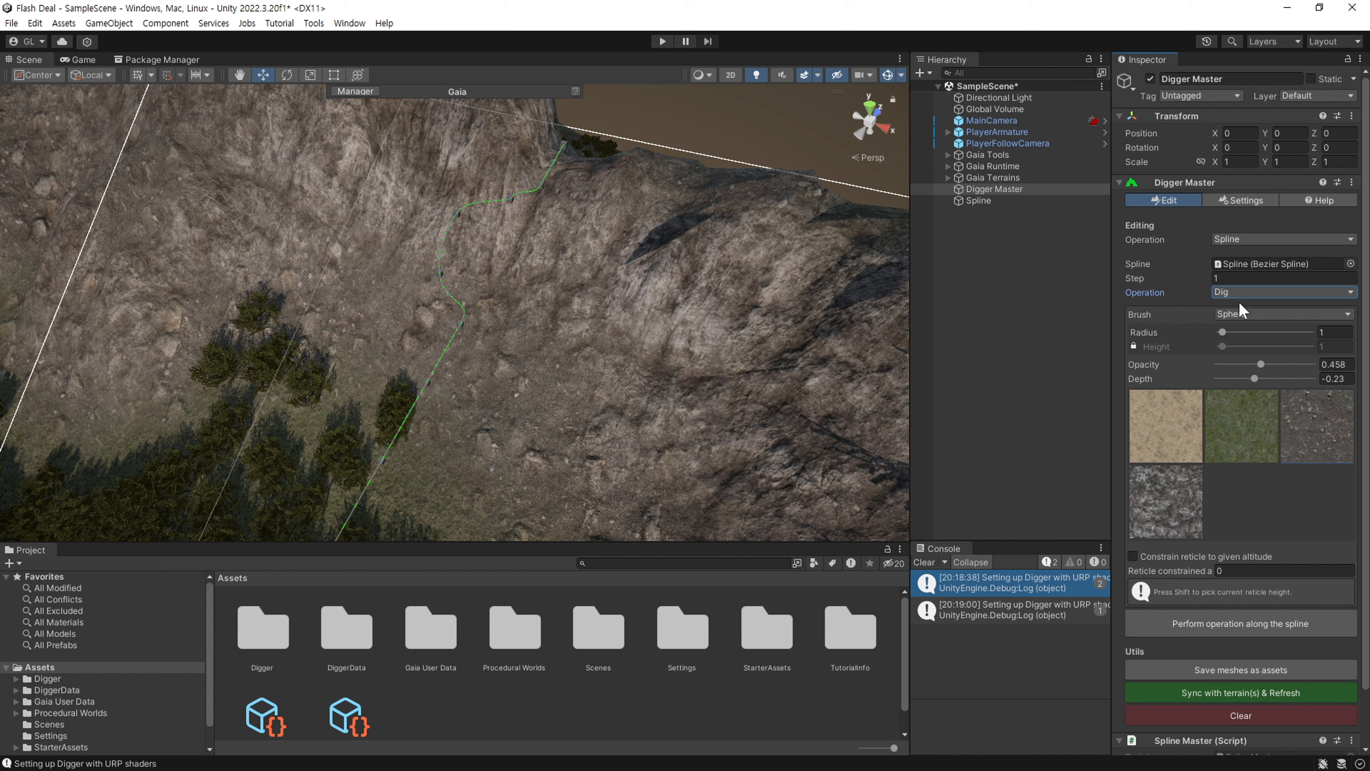
scroll(1152, 499, "down", 3)
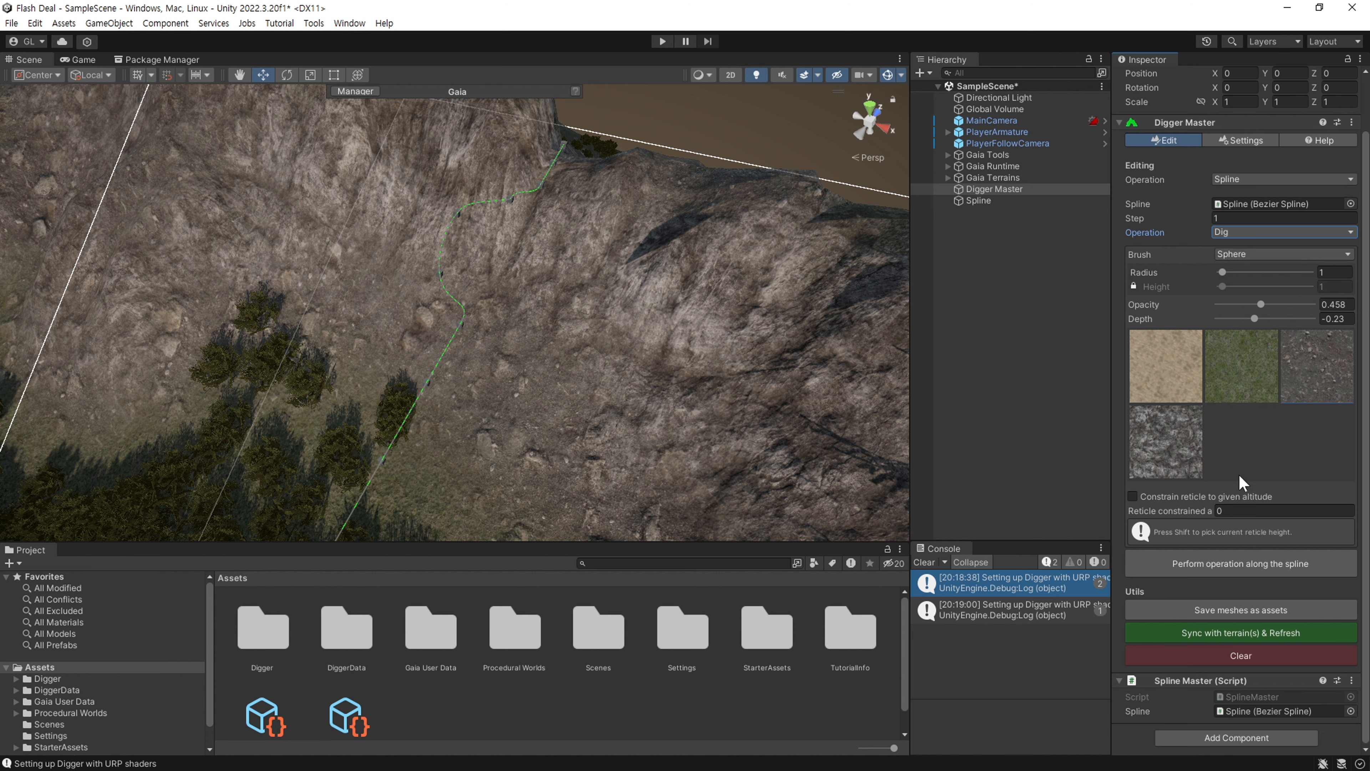
Perform the Dig operation along the spline, set the brush depth to 1, and repeat the dig.
left_click(1208, 574)
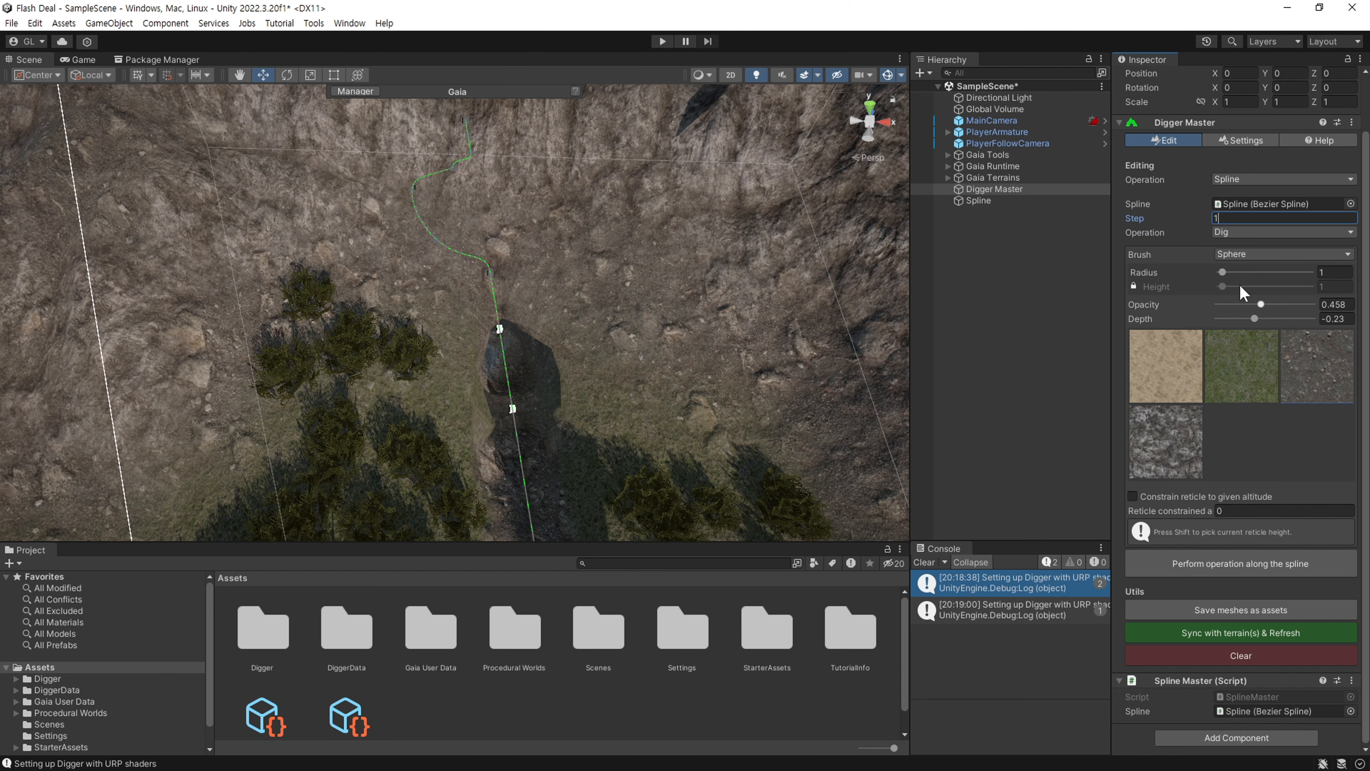
left_click_drag(1254, 319, 1313, 318)
left_click(1214, 564)
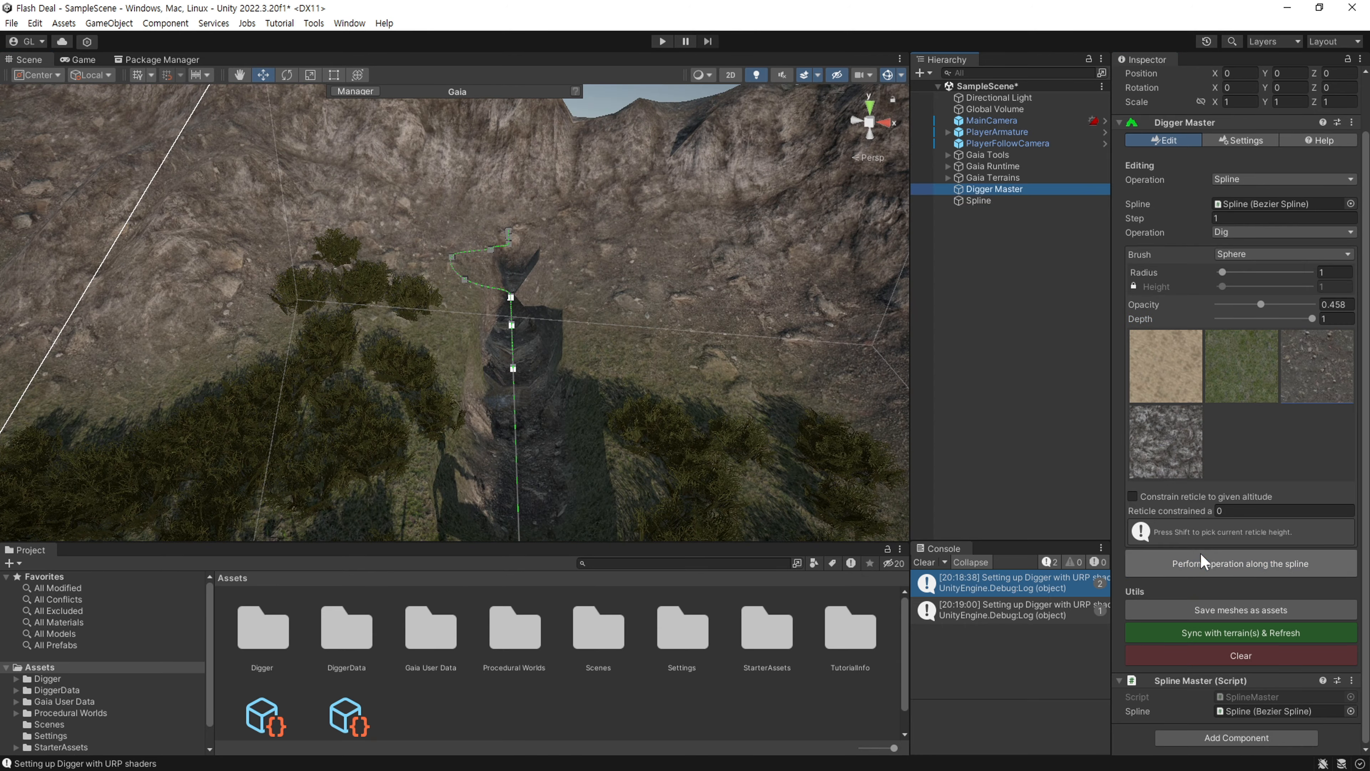
left_click(1200, 556)
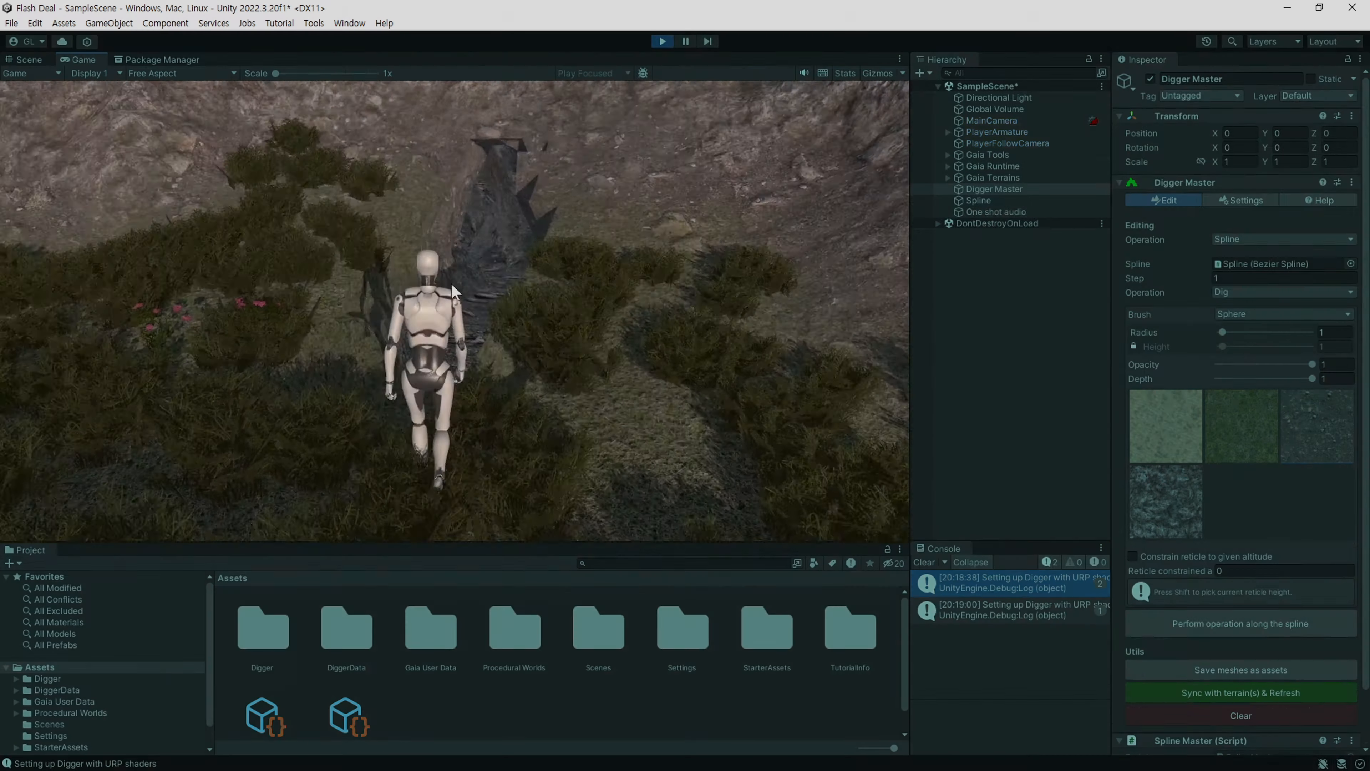
Walk the player character into the dug passage in play mode to examine its interior.
key("w")
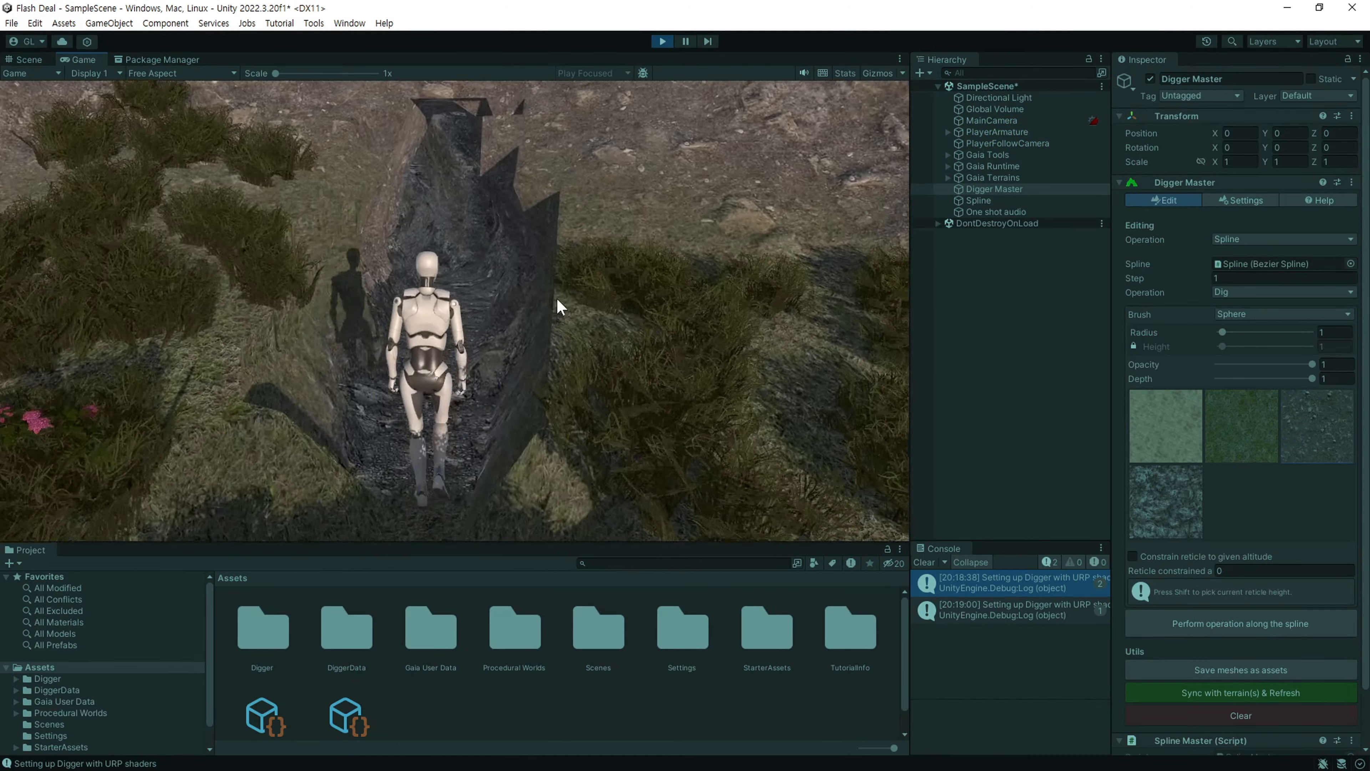
key("w")
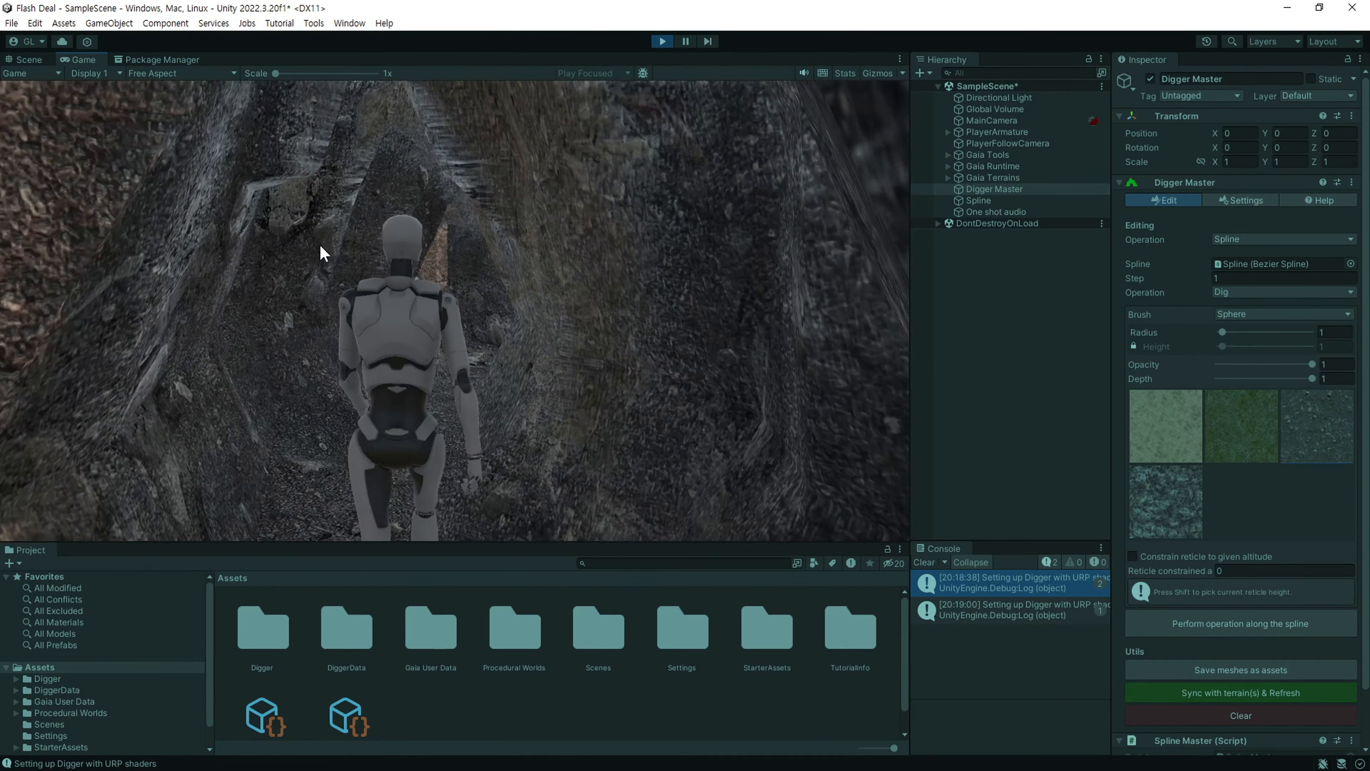
key("w")
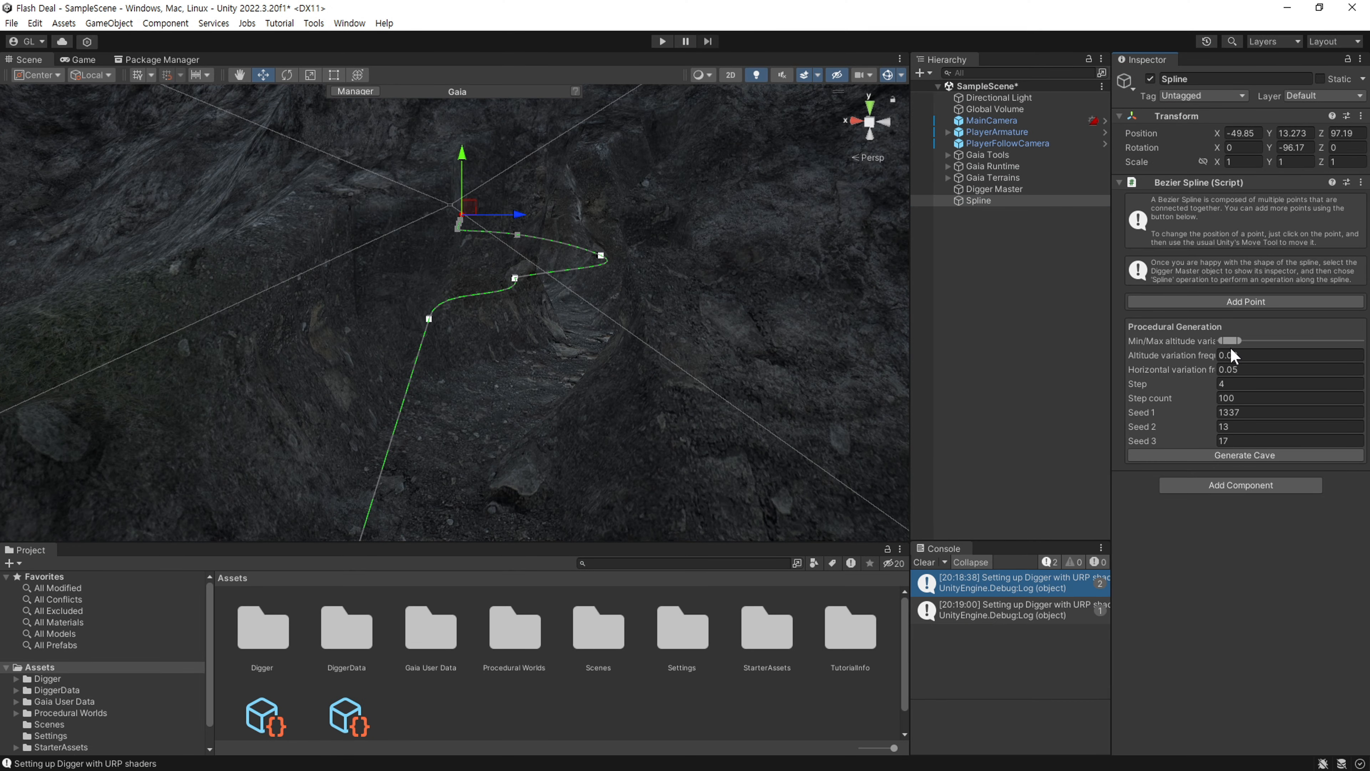
Generate a procedural cave path on the Spline object with step 4, step count 100 and Seed 1 of 1337.
right_click_drag(269, 443, 693, 460)
middle_click_drag(691, 455, 602, 445)
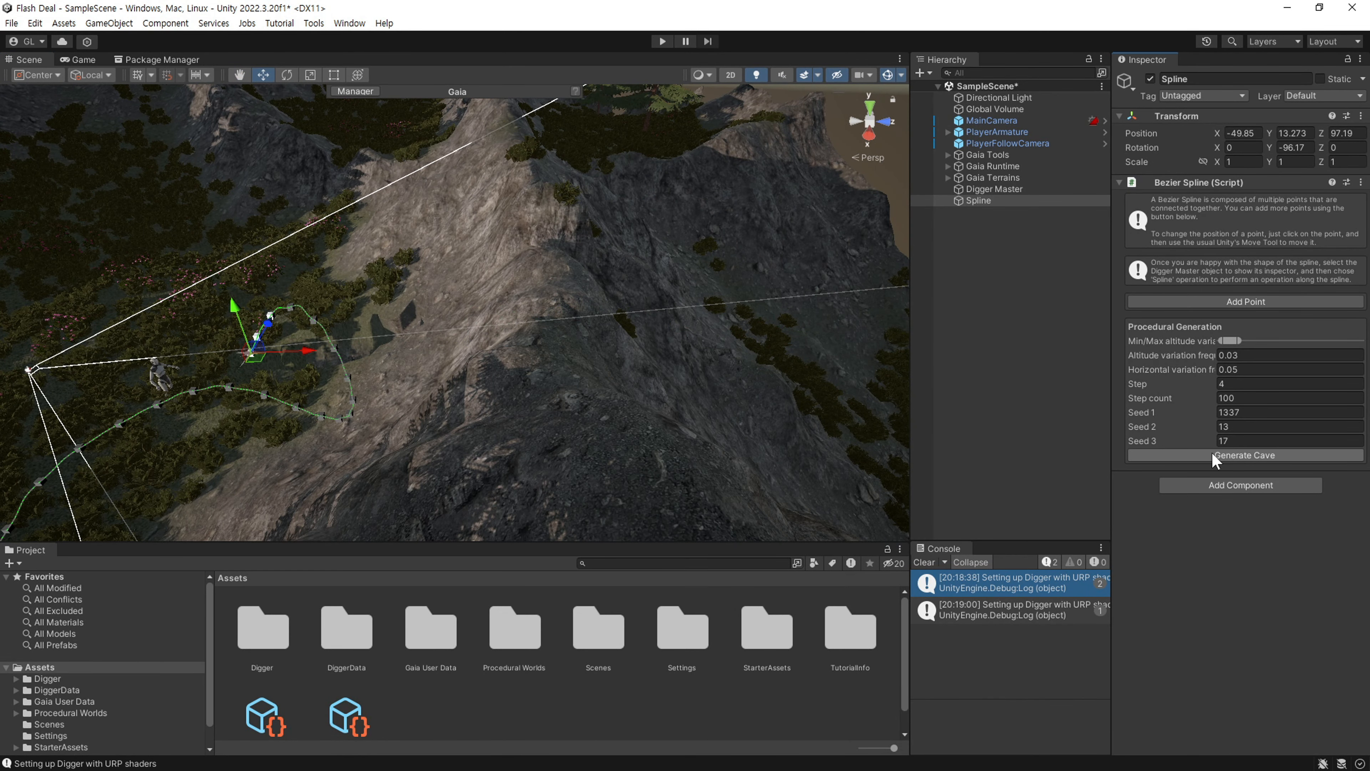
middle_click_drag(459, 409, 707, 365)
right_click_drag(707, 366, 774, 404)
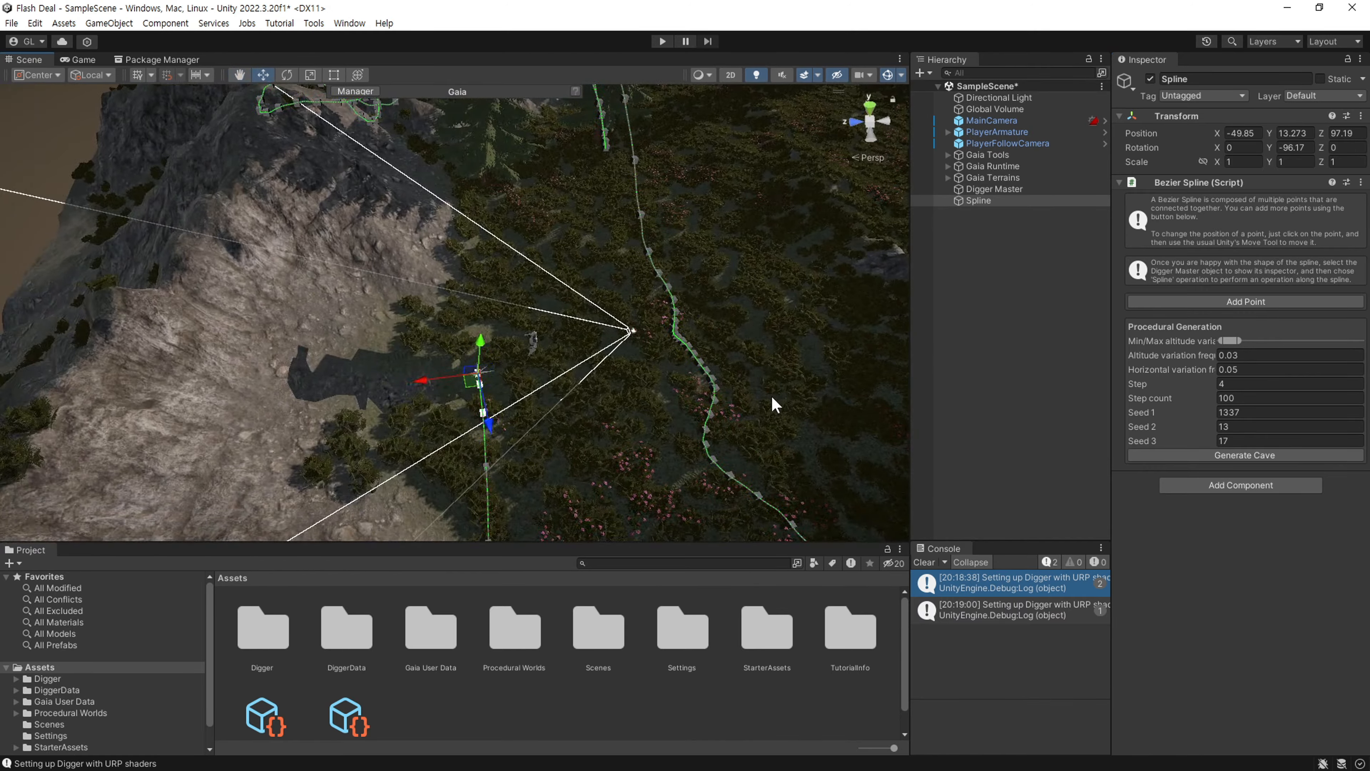
scroll(774, 403, "down", 5)
middle_click_drag(556, 387, 572, 335)
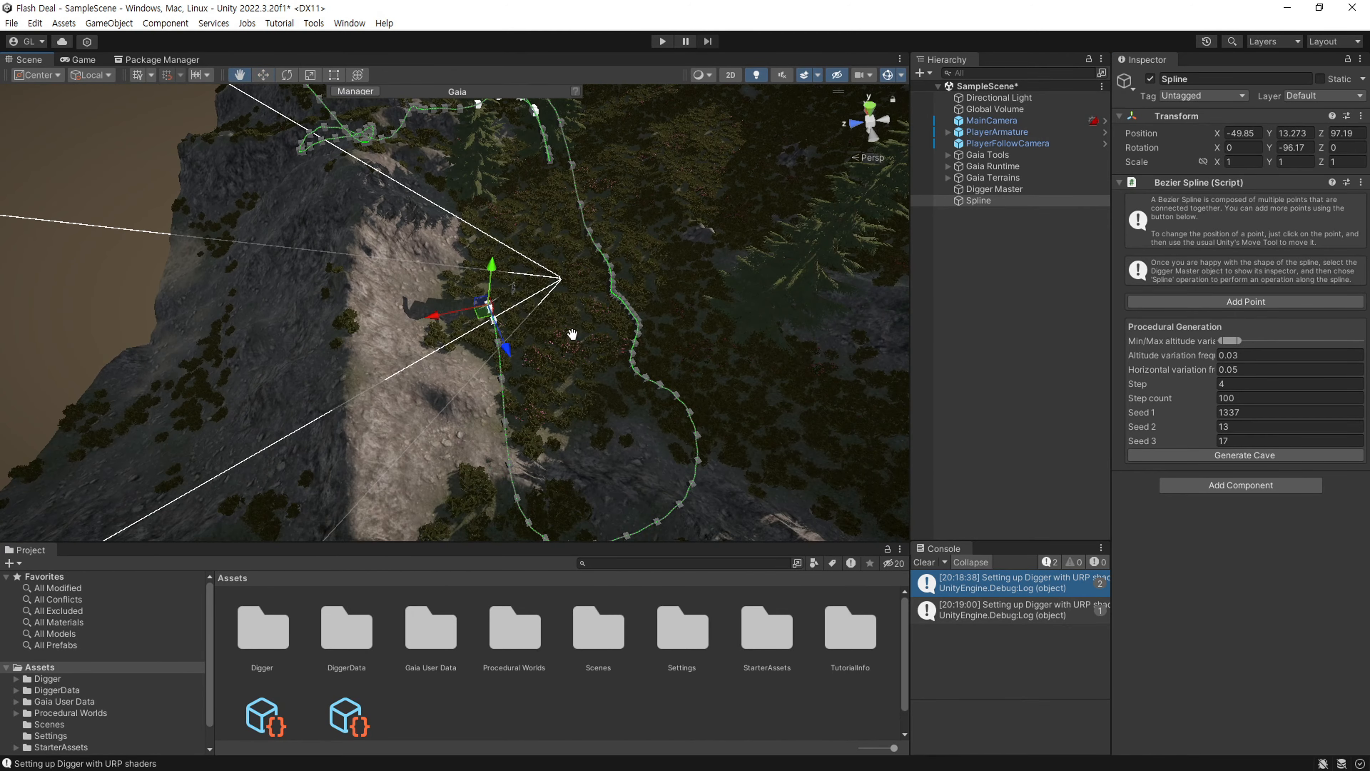
Set the procedural step to 3.53, try step count 142 and settle on 78, regenerating the cave path each time.
left_click_drag(1139, 383, 1133, 380)
left_click(1202, 454)
left_click(1202, 455)
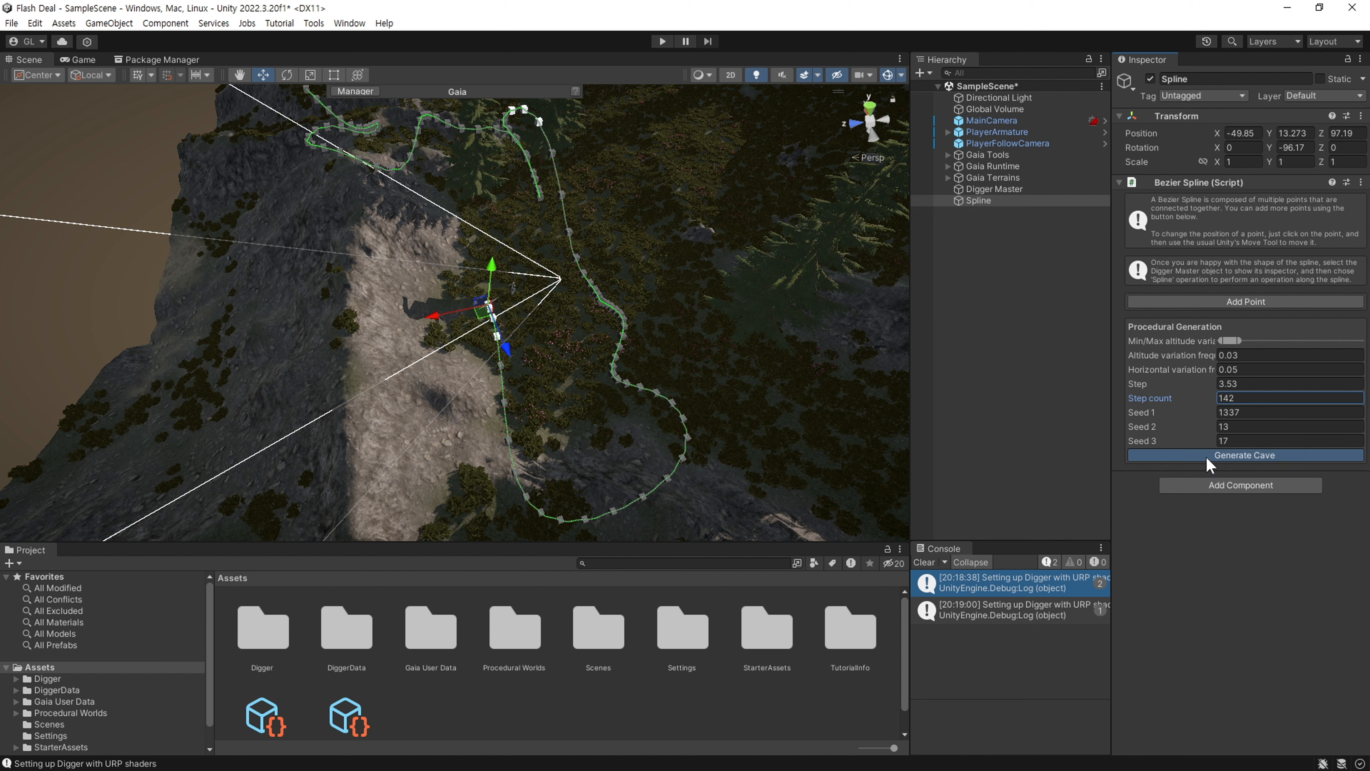
right_click_drag(545, 373, 476, 340)
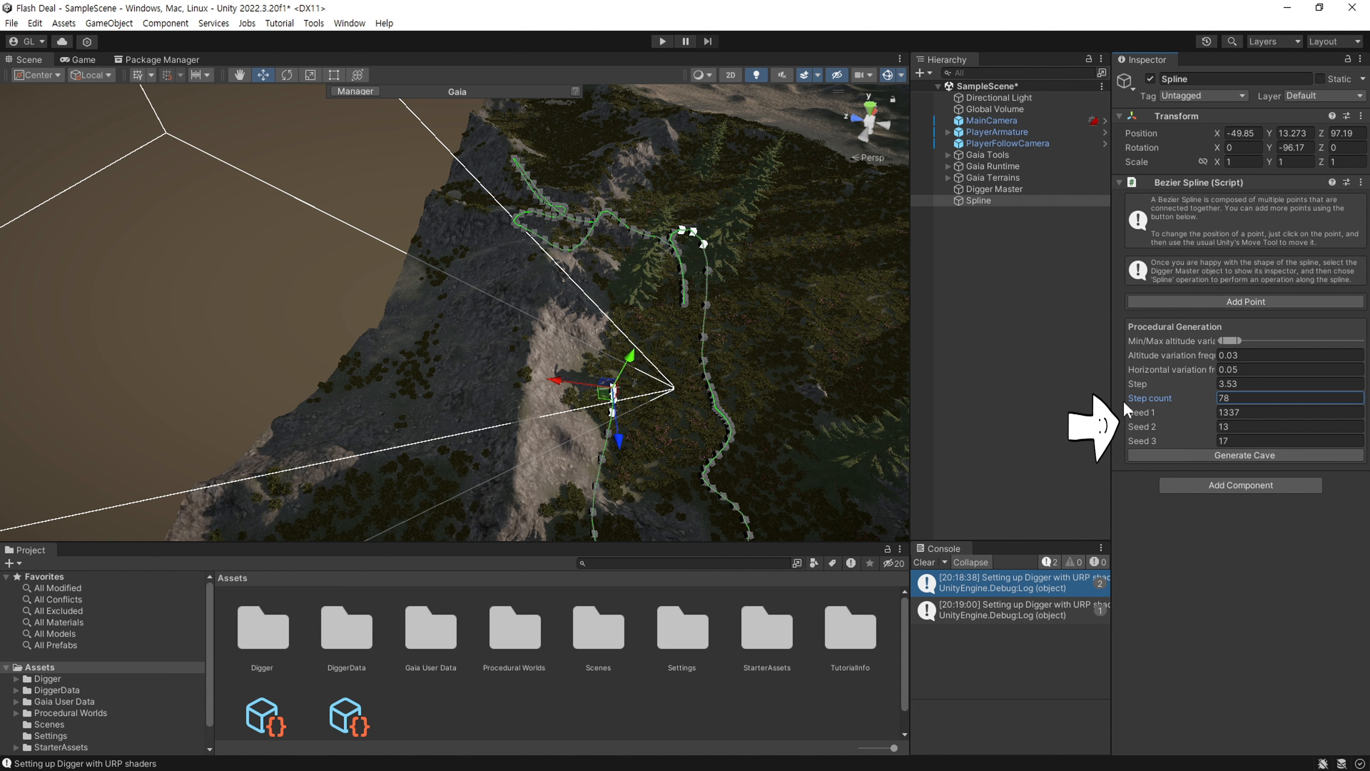
left_click(1182, 456)
Vary Seed 1 through values such as 1141 and 1202, regenerating the cave path for each.
right_click_drag(458, 417, 831, 368)
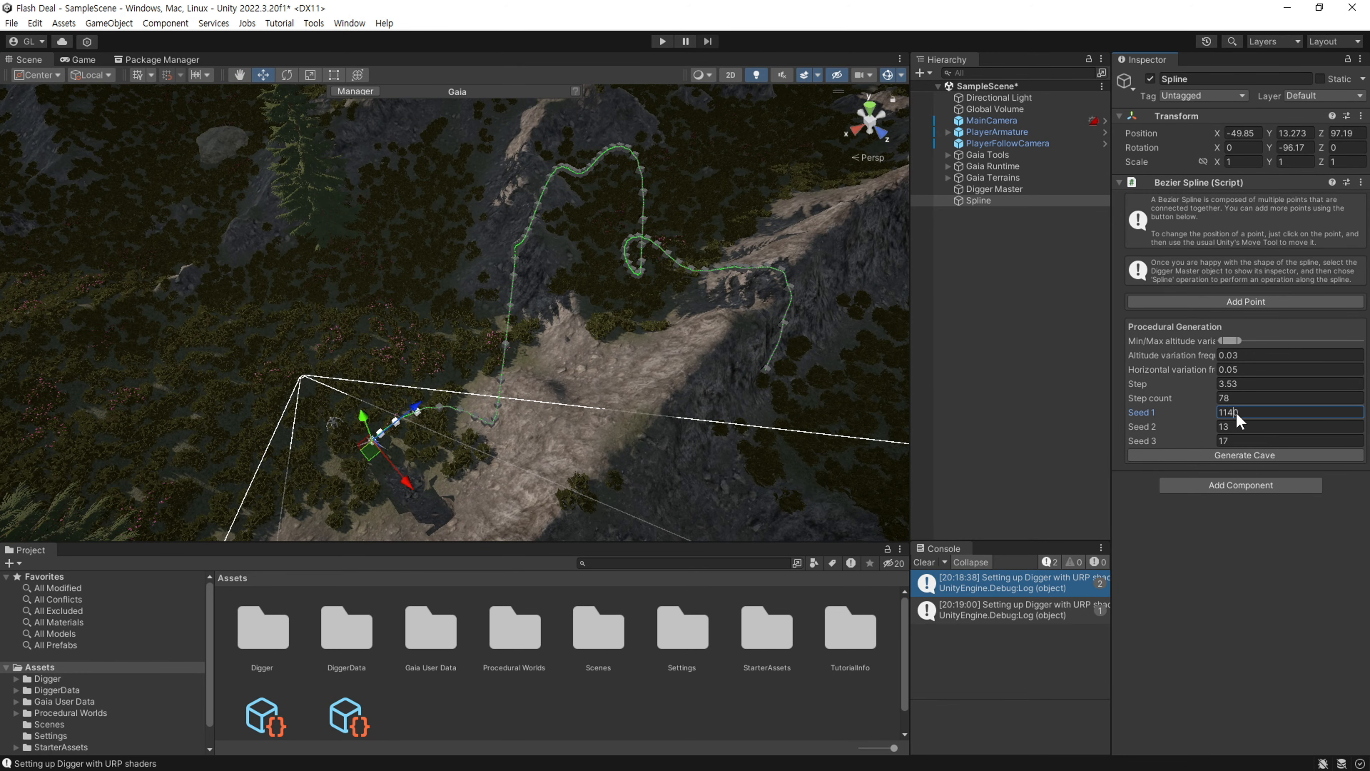
left_click(1232, 456)
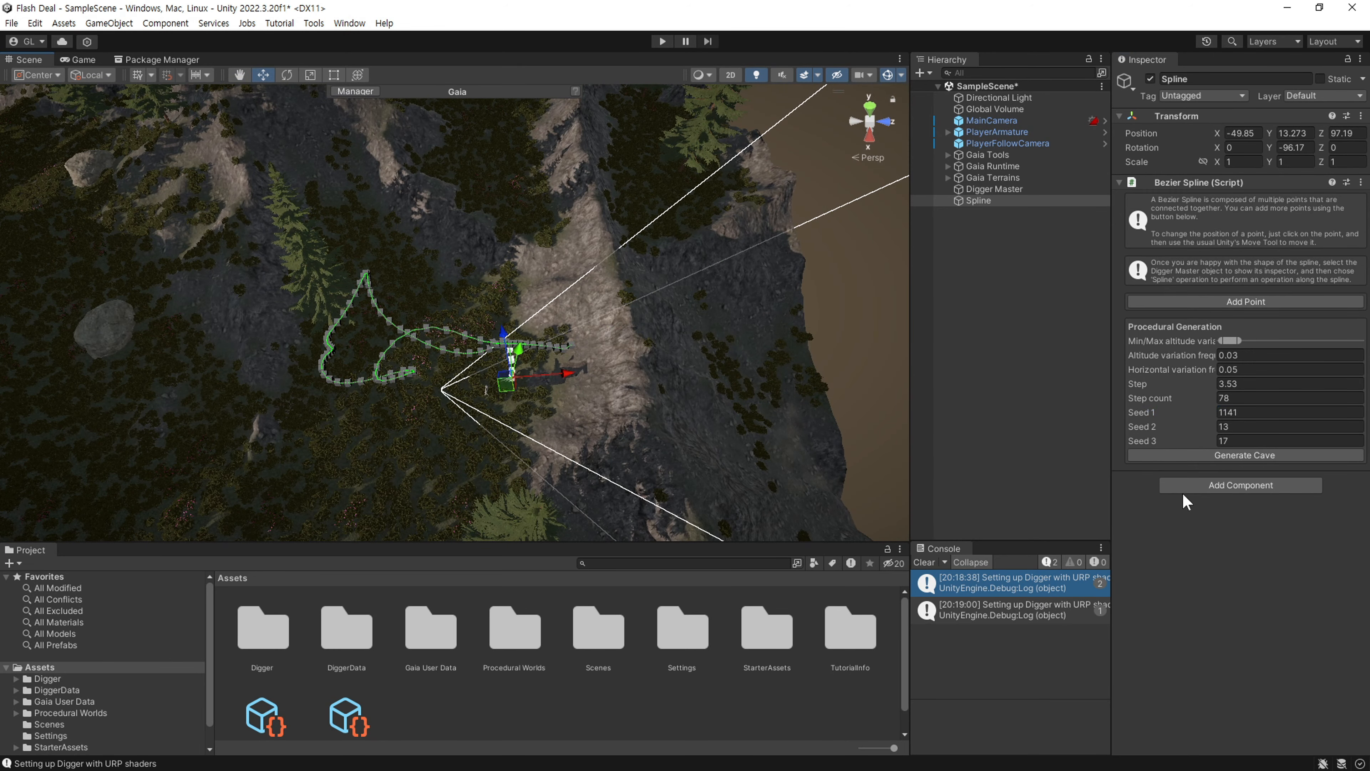
left_click(1217, 456)
left_click_drag(1178, 418, 1224, 414)
left_click(1234, 456)
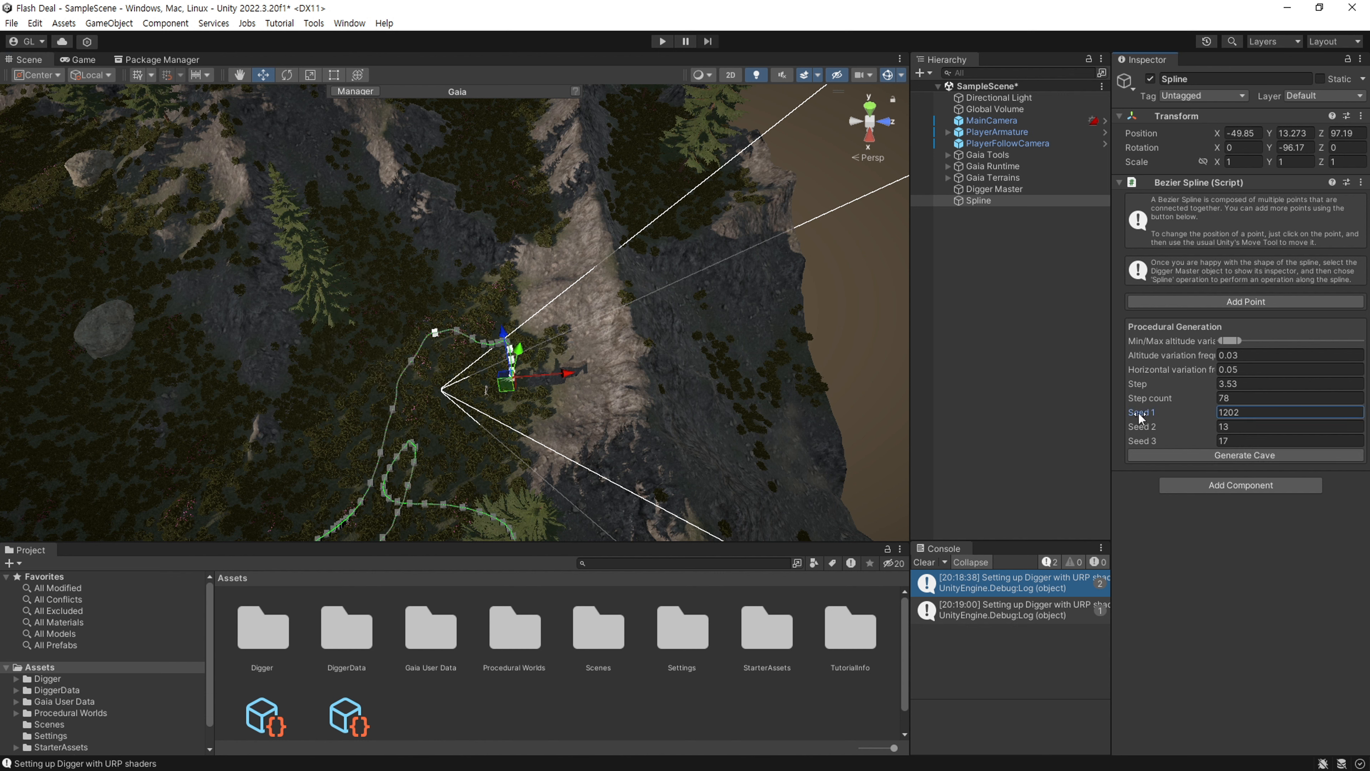
left_click(1222, 458)
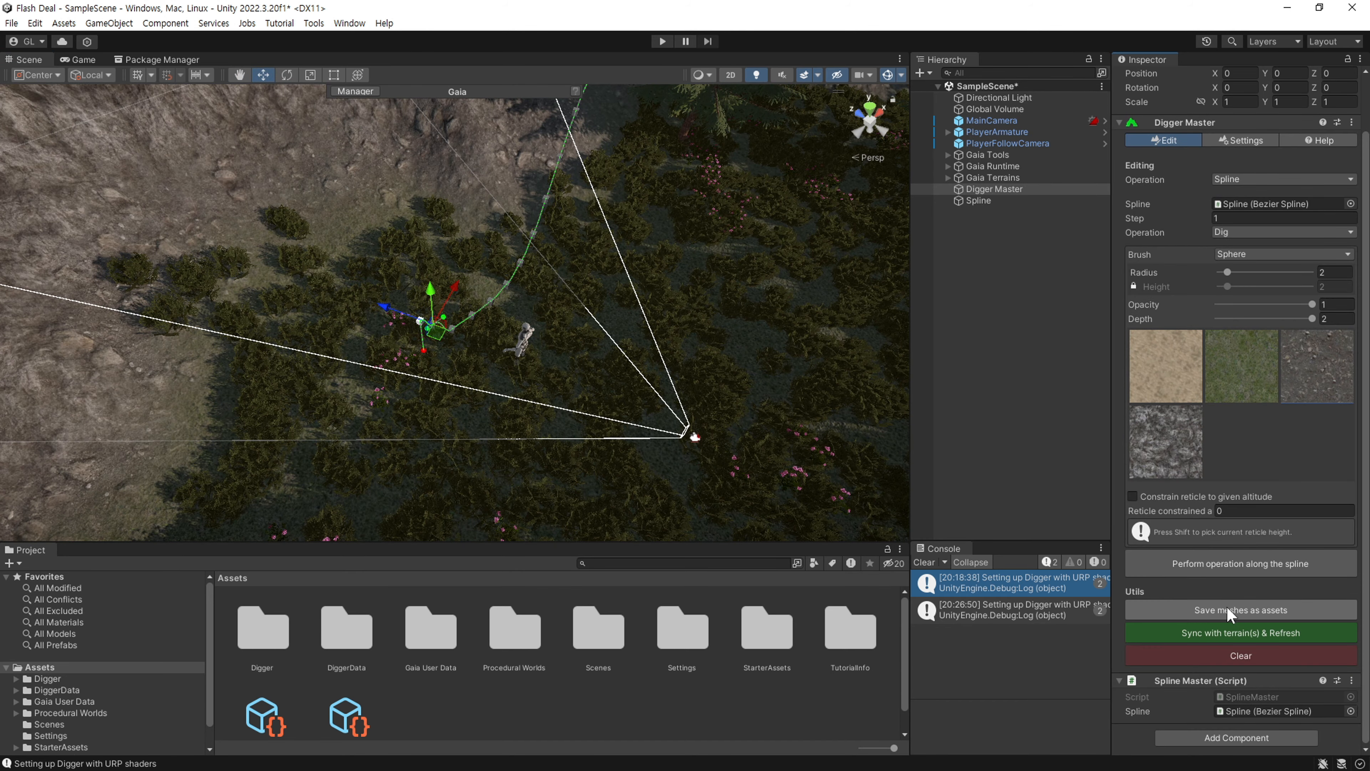
Dig along the generated spline with a Sphere brush of radius 2, opacity 1 and depth 2, and walk through the cave in play mode.
left_click(1217, 567)
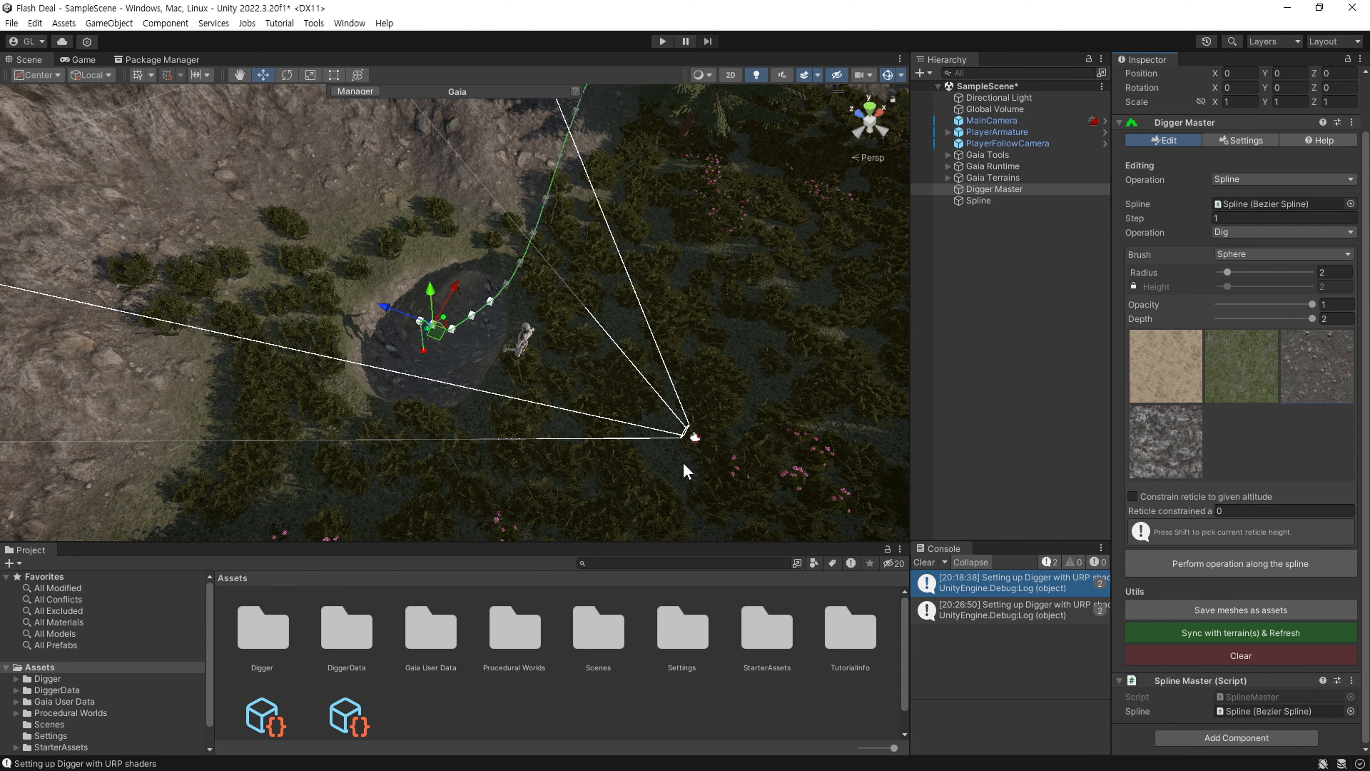
key("ctrl+p")
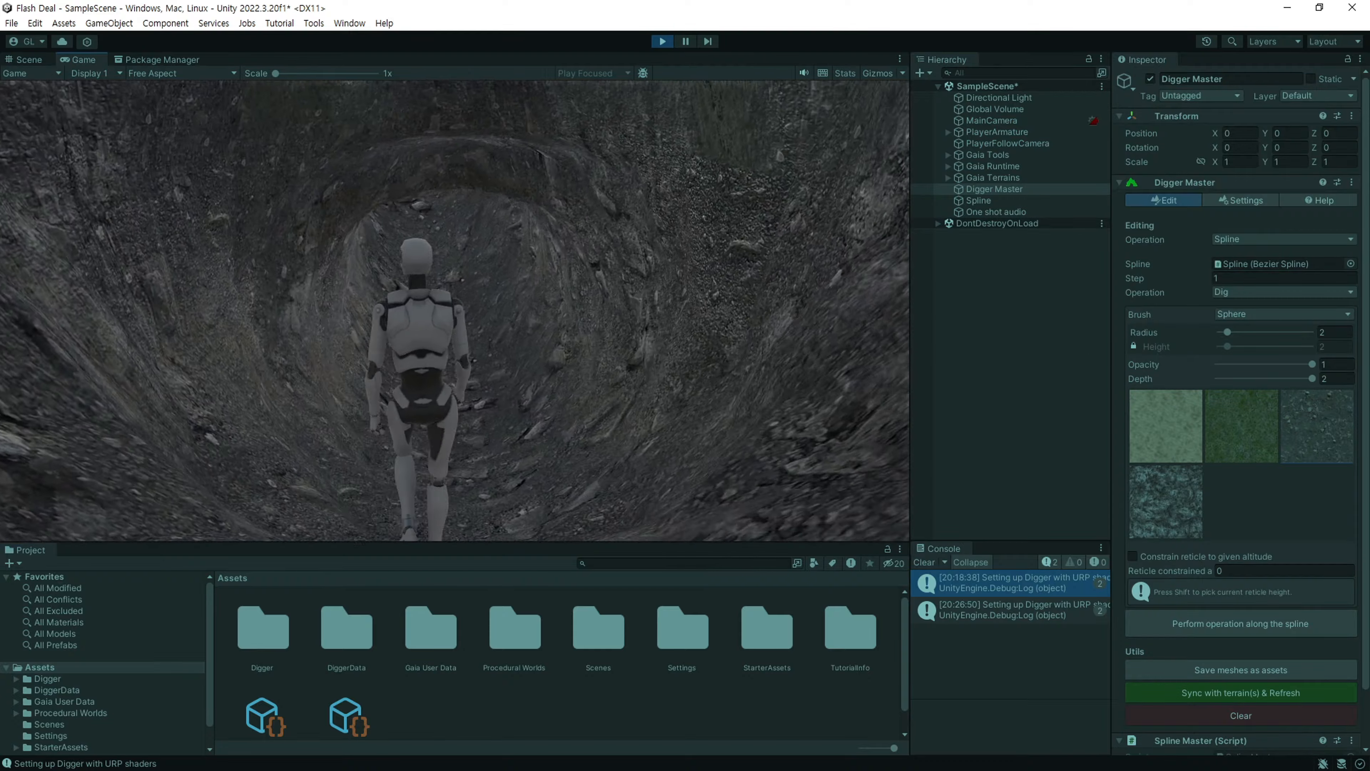
key("w")
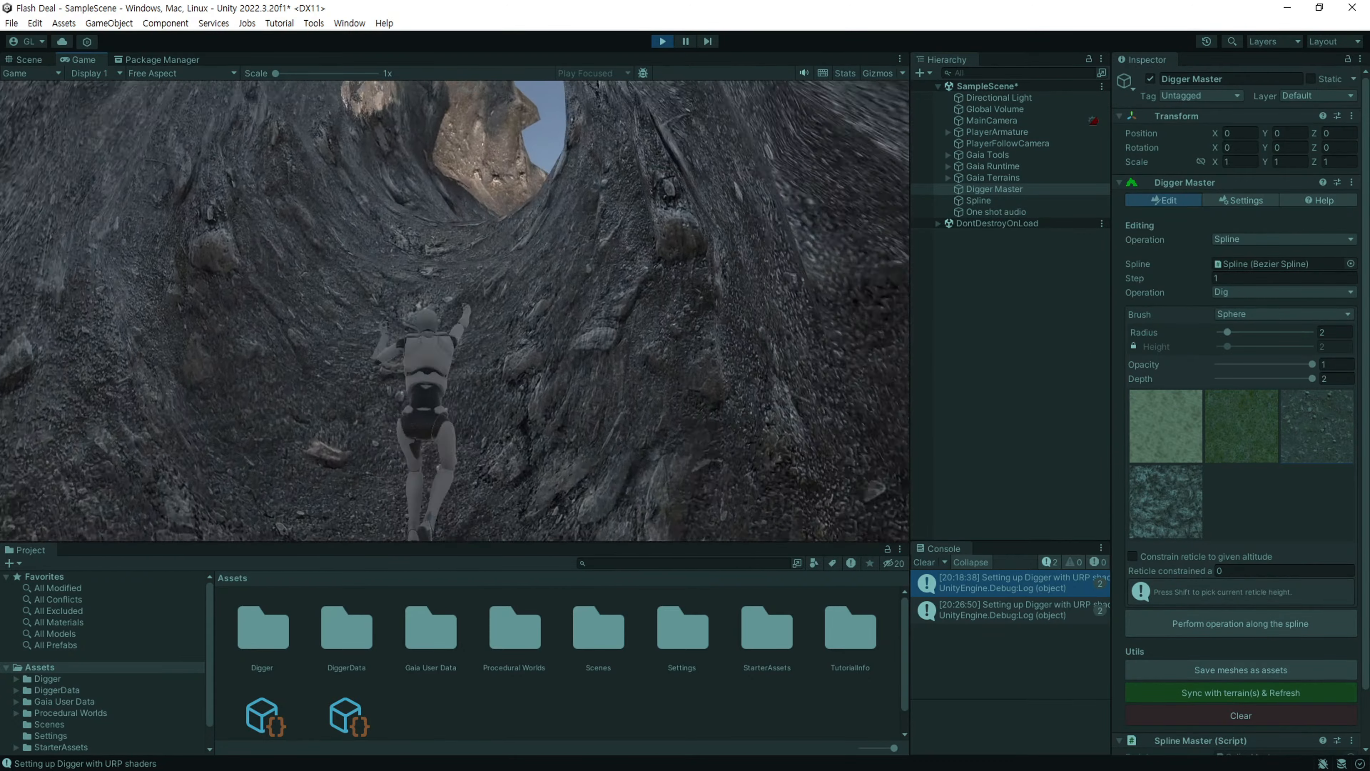
key("w")
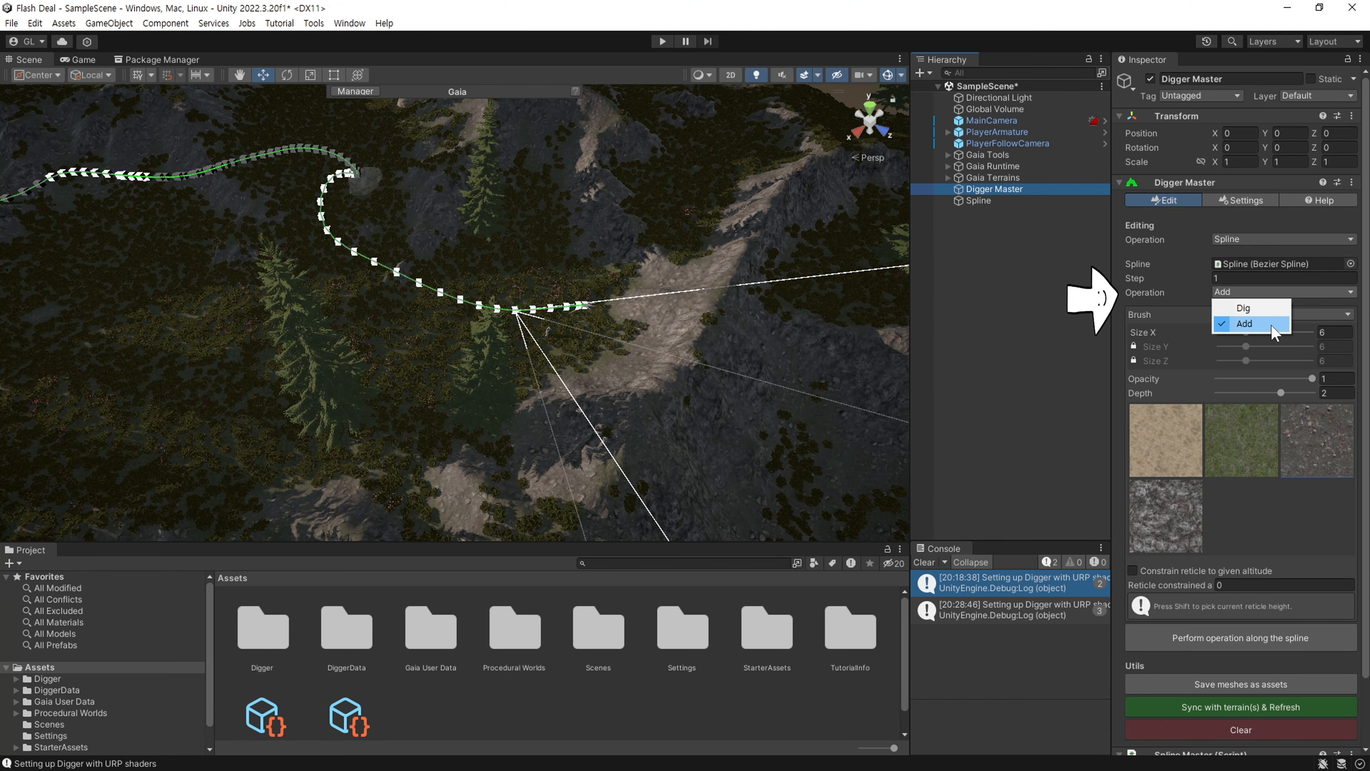
Set the spline operation to Add and perform it along the spline with a Rounded Cube brush of size 6.
left_click(1272, 328)
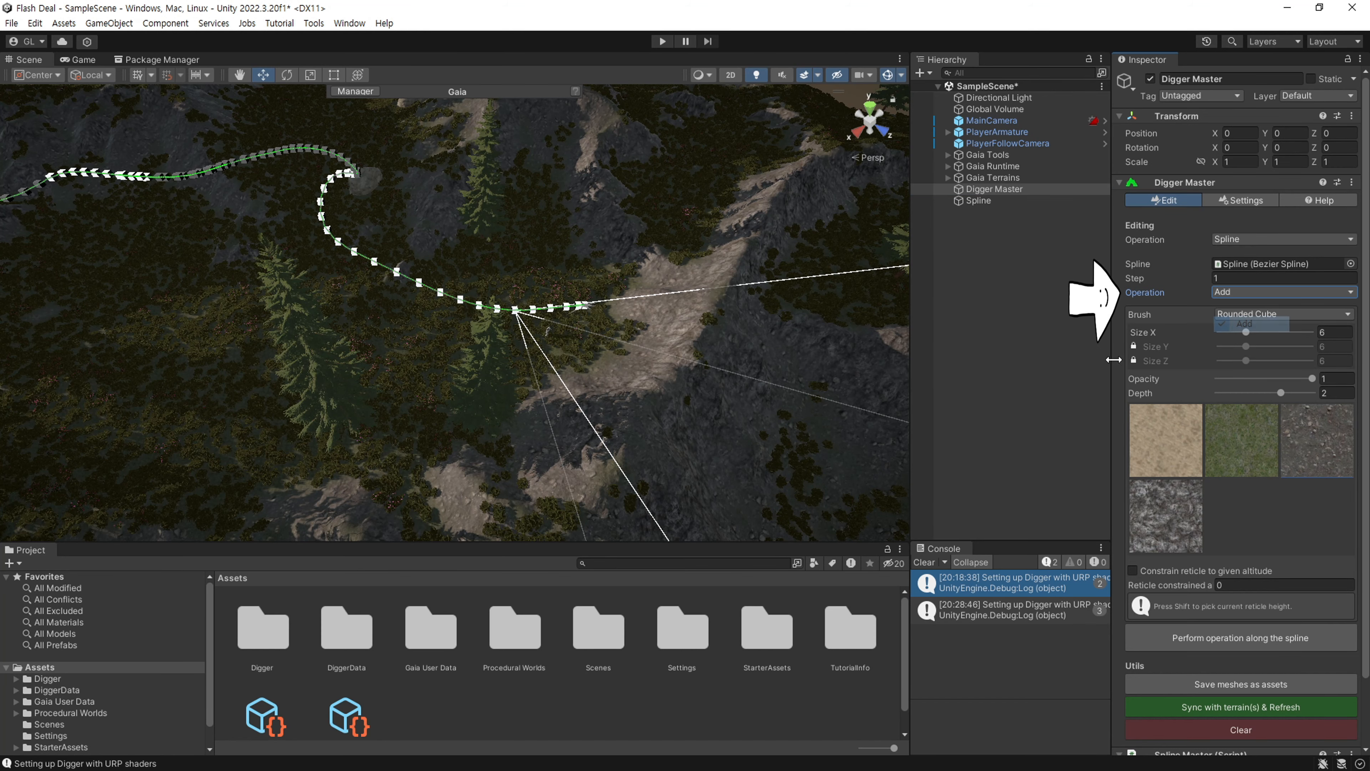
scroll(1243, 461, "down", 3)
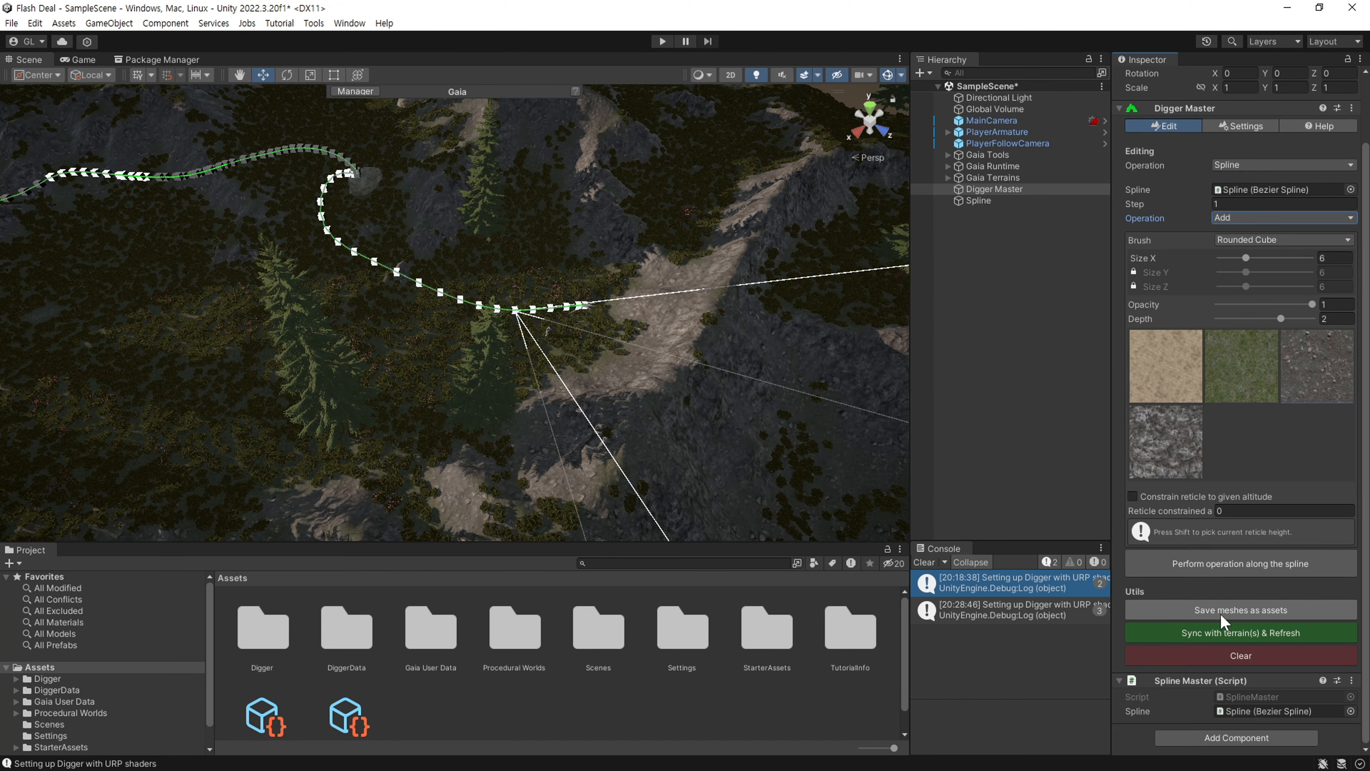
left_click(1213, 564)
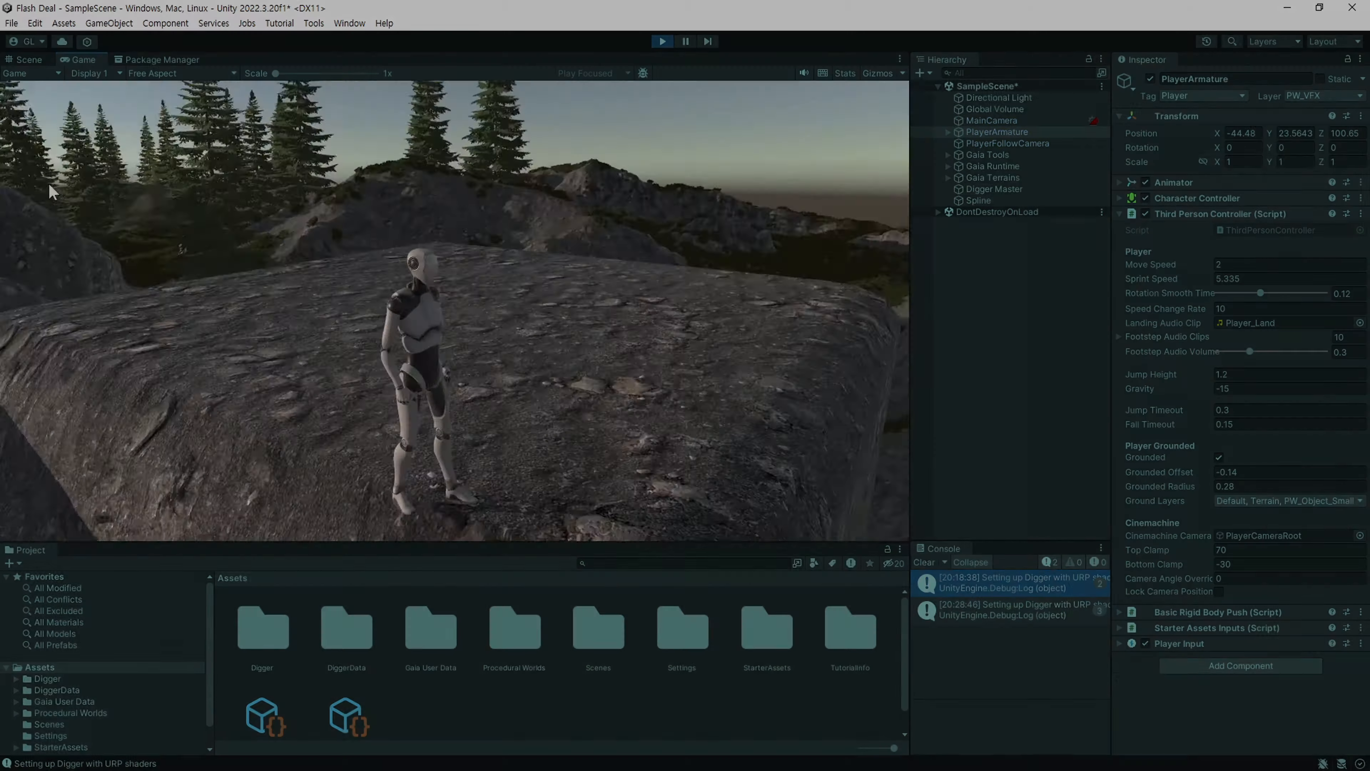
Walk the player character along the top of the added rock path in play mode.
key("w")
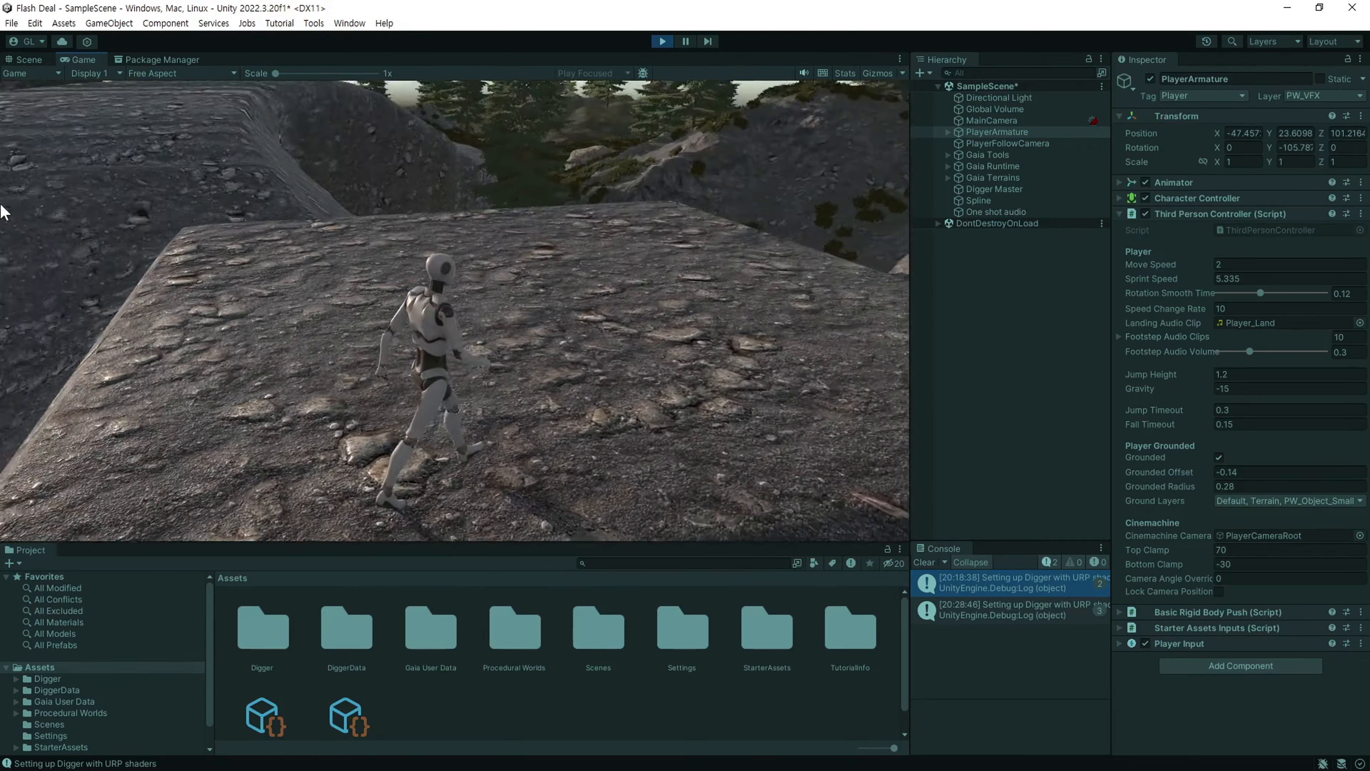
key("w")
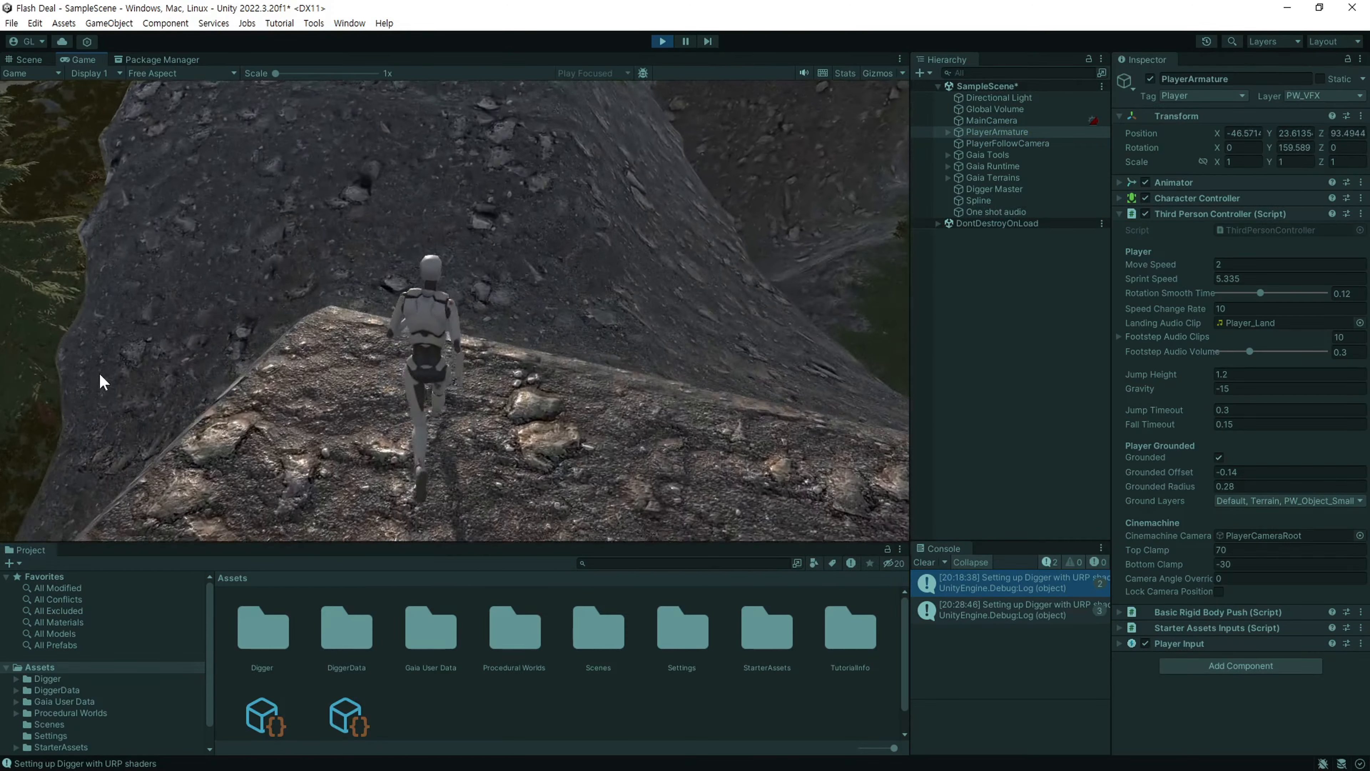
key("w")
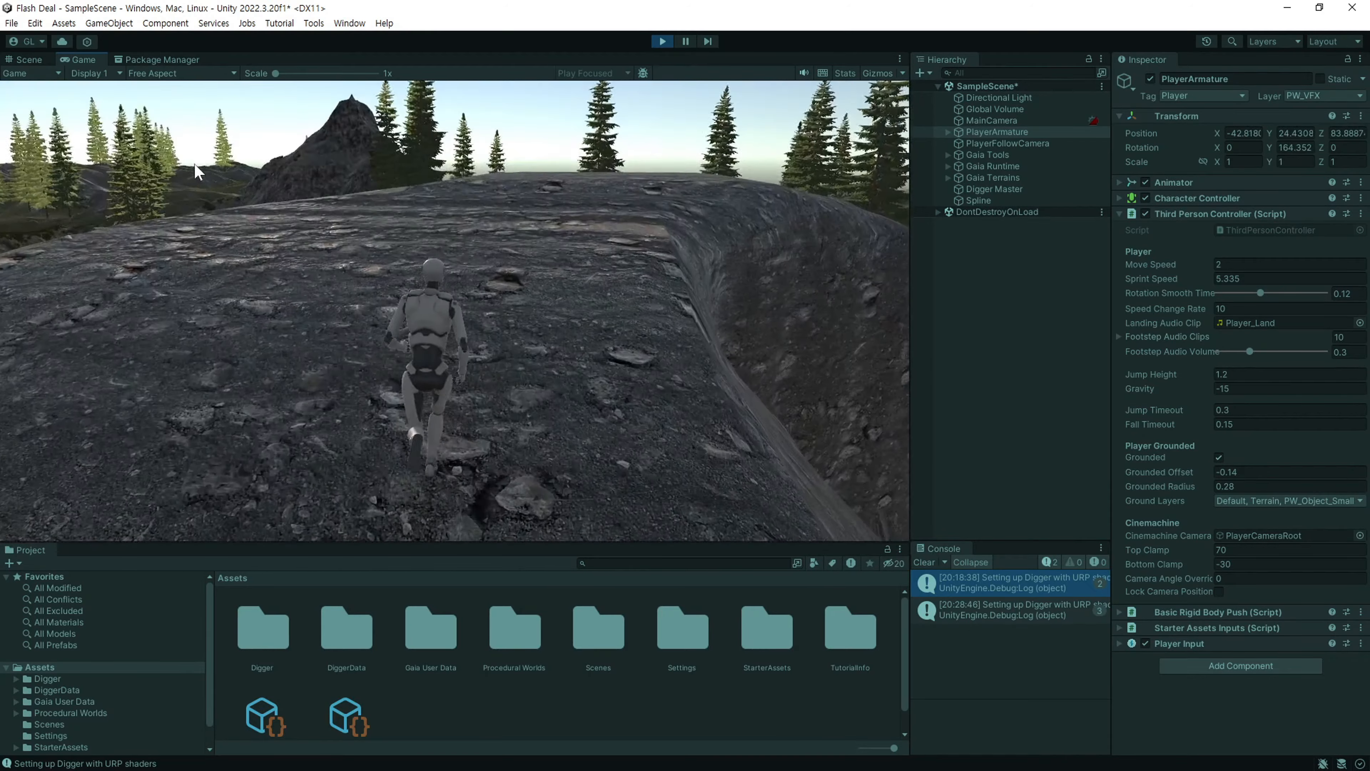
key("w")
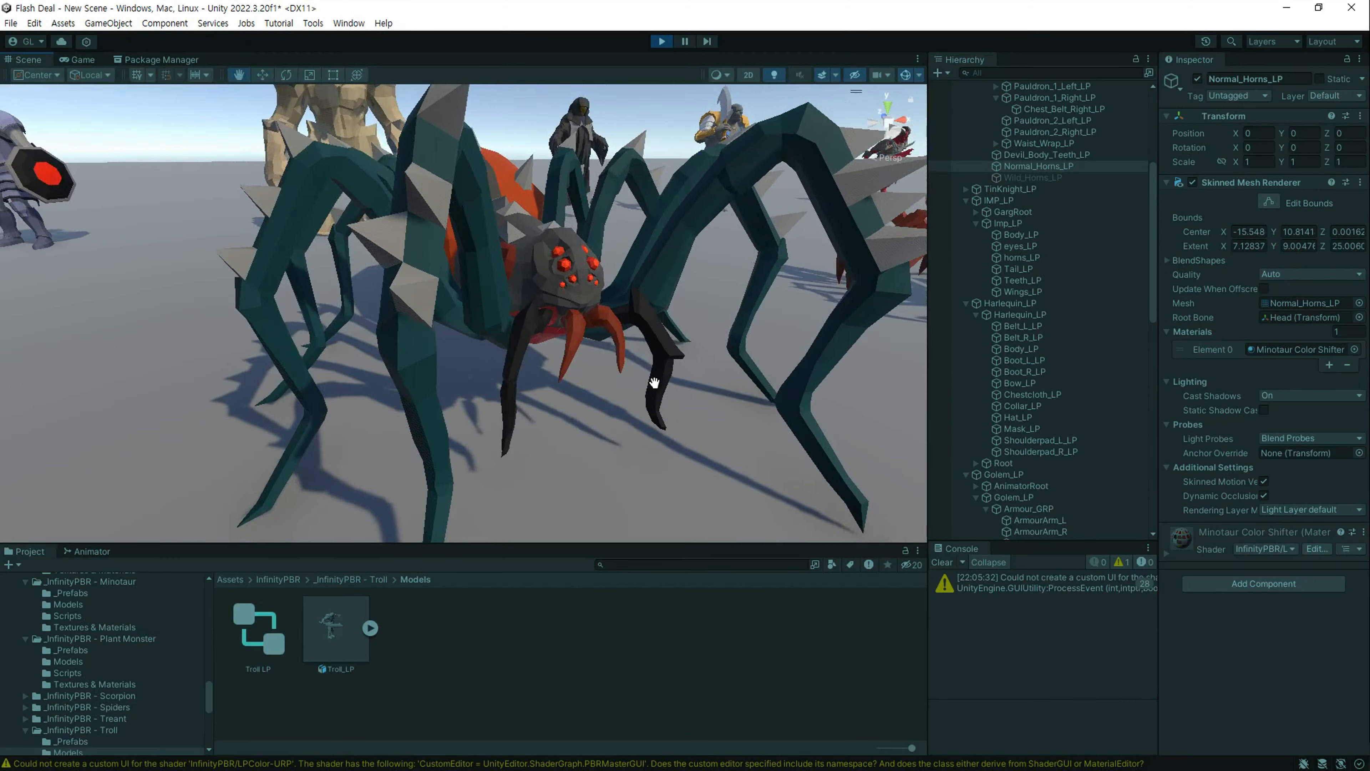
Inspect the spider and TinKnight model parts, and toggle the visibility of the devil's besagew armor piece.
left_click(523, 273)
middle_click_drag(573, 400, 530, 355)
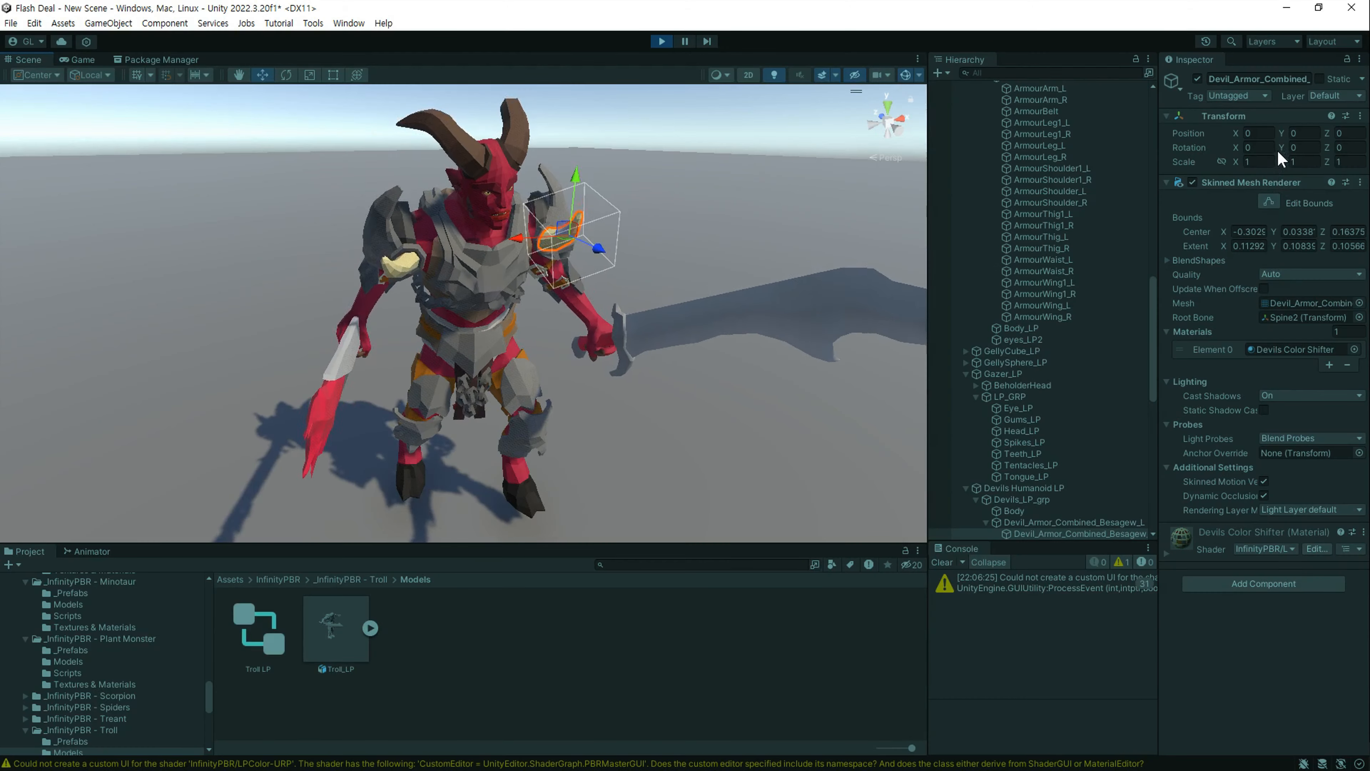
left_click(1197, 79)
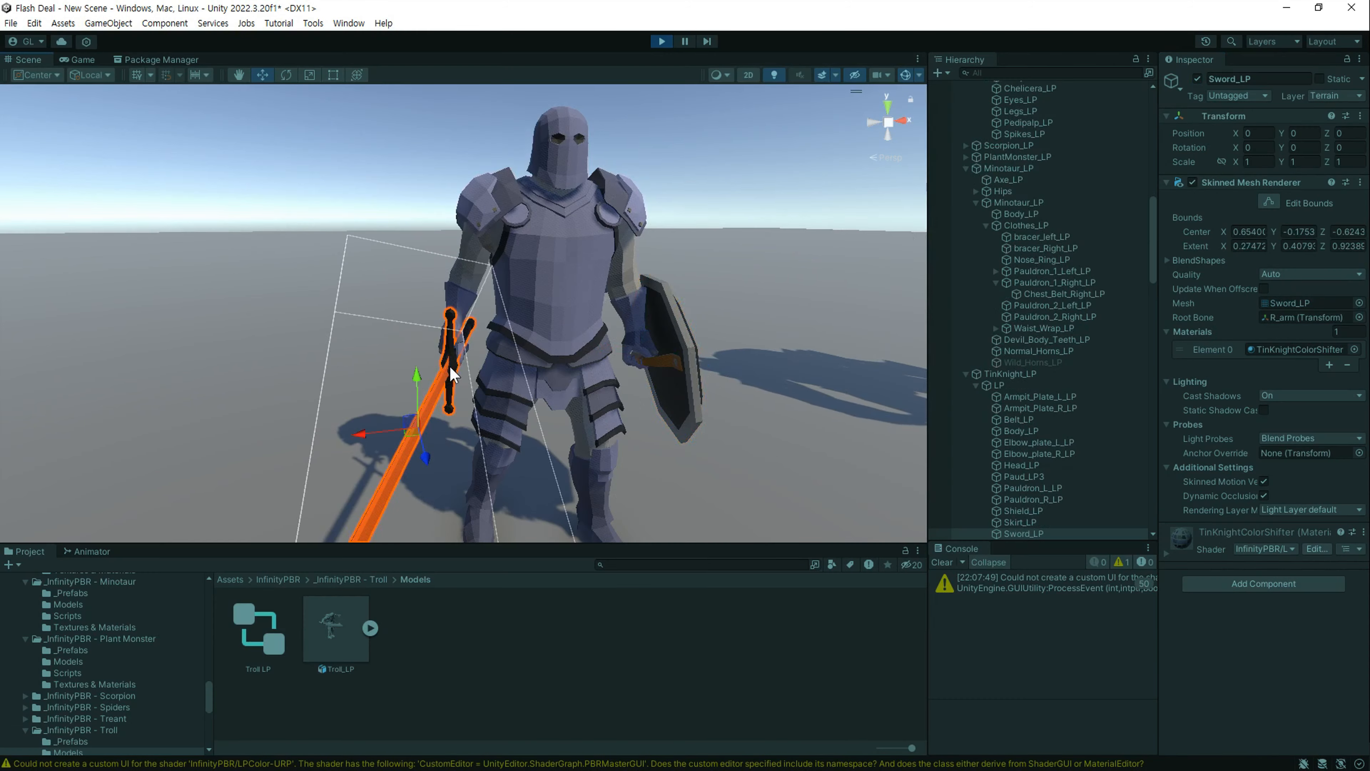
left_click(481, 210)
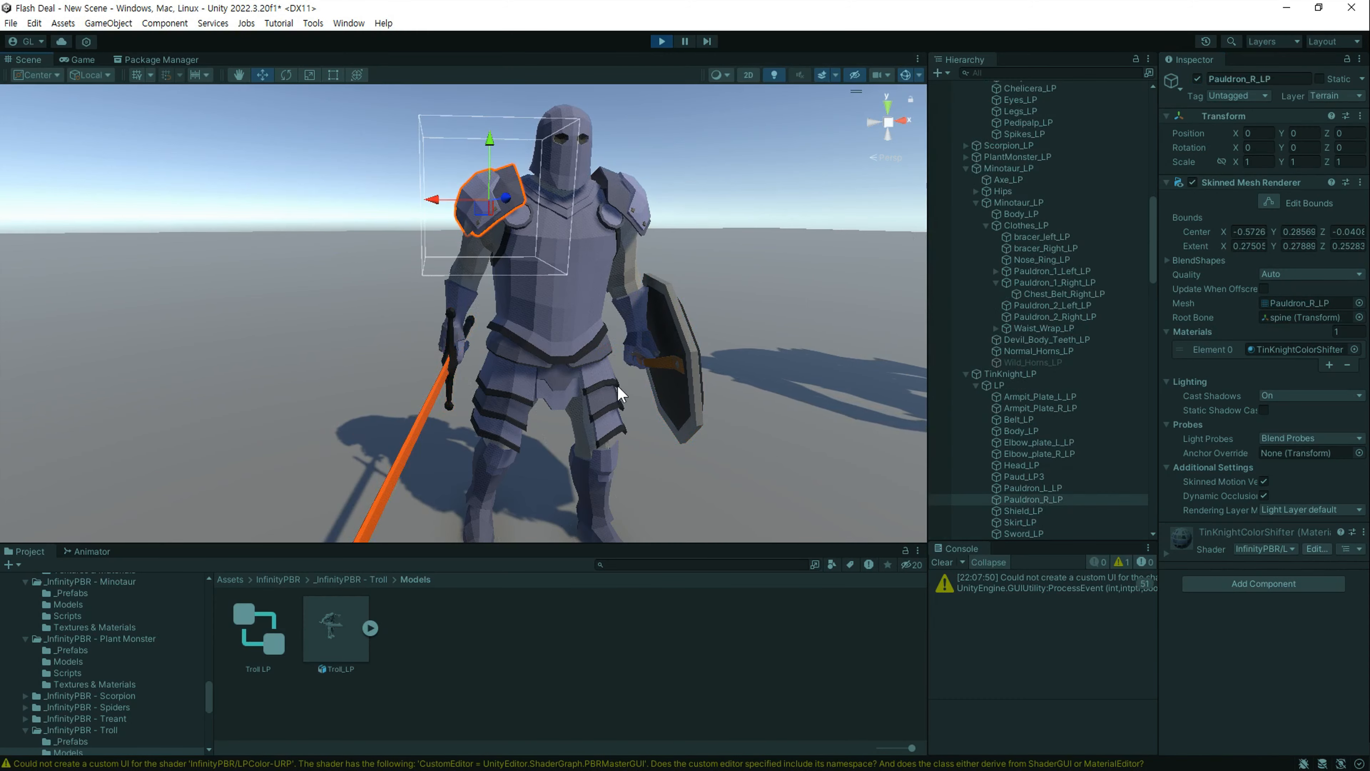
left_click(526, 409)
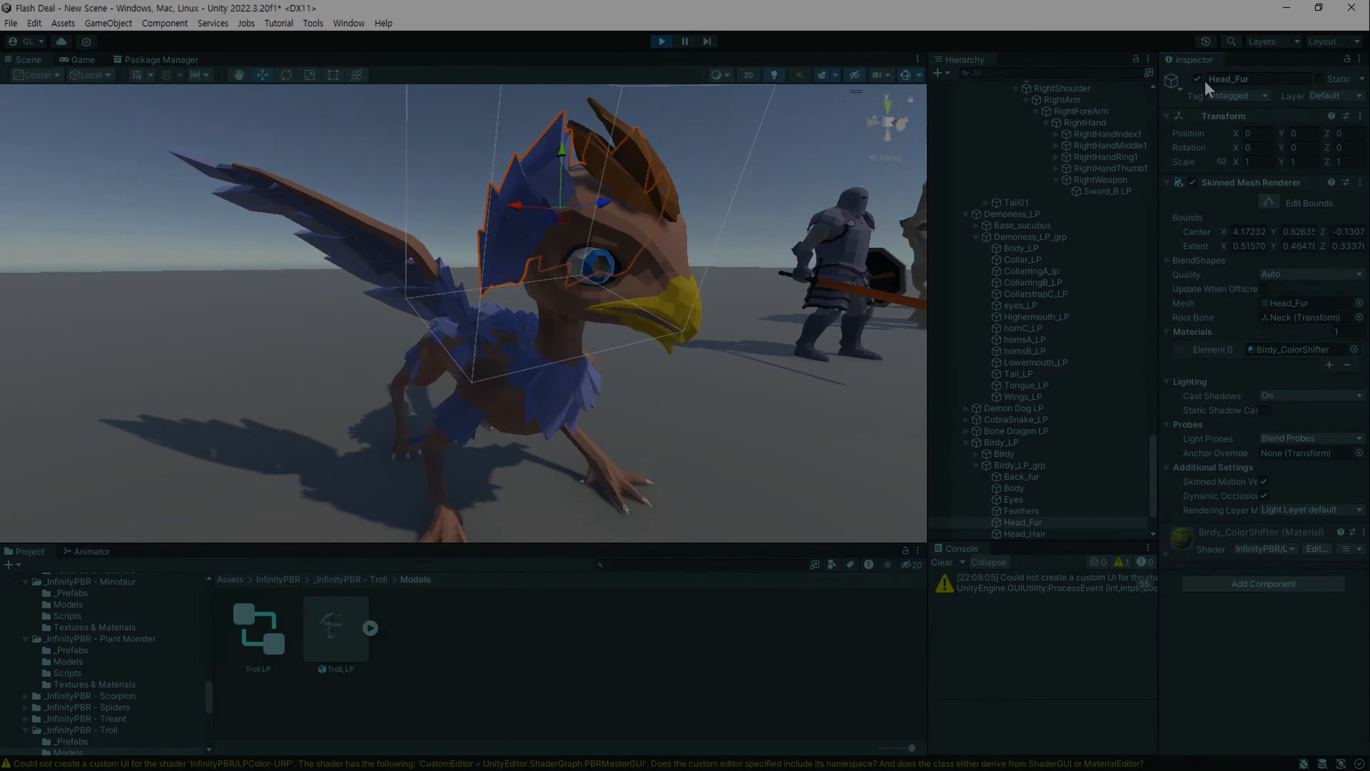
Toggle the visibility of the Birdy model's Head_Fur mesh while the scene is playing.
left_click(1197, 79)
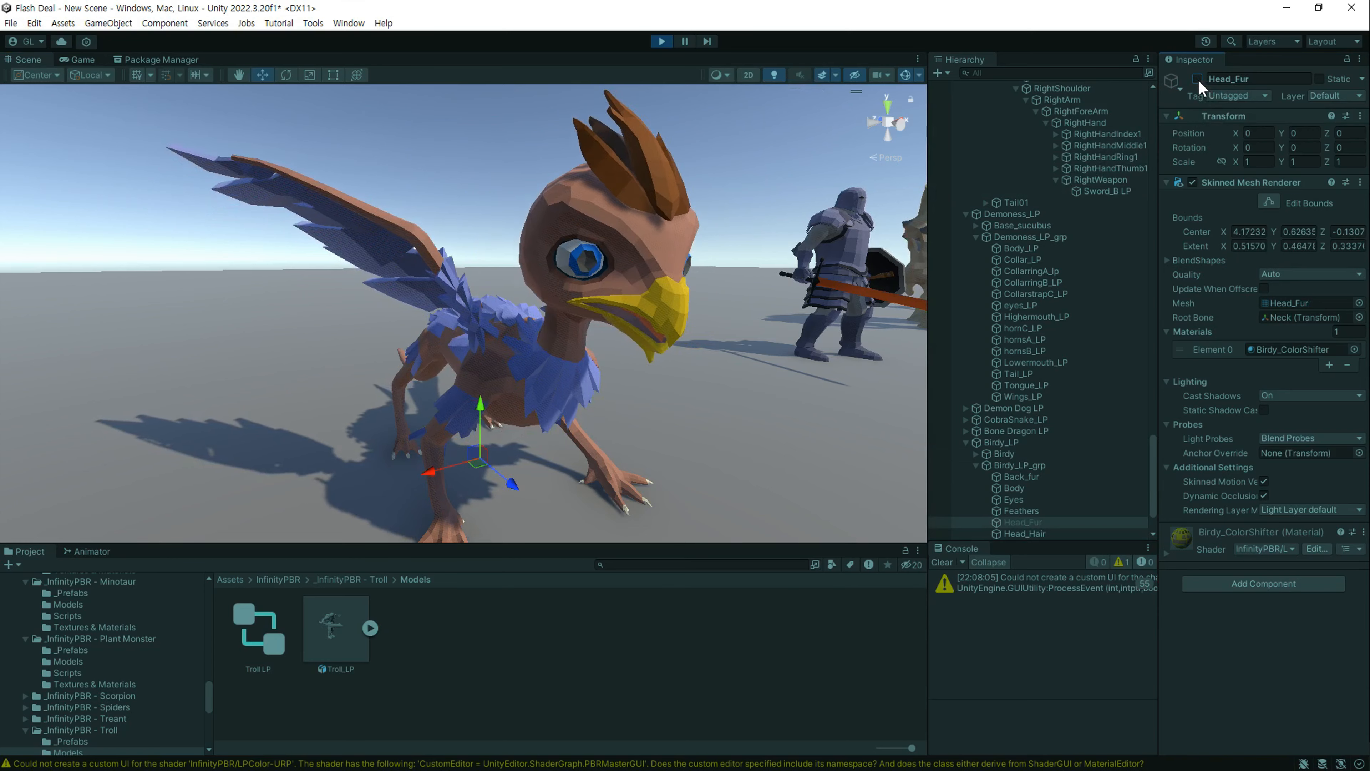
left_click(1198, 80)
left_click(533, 403)
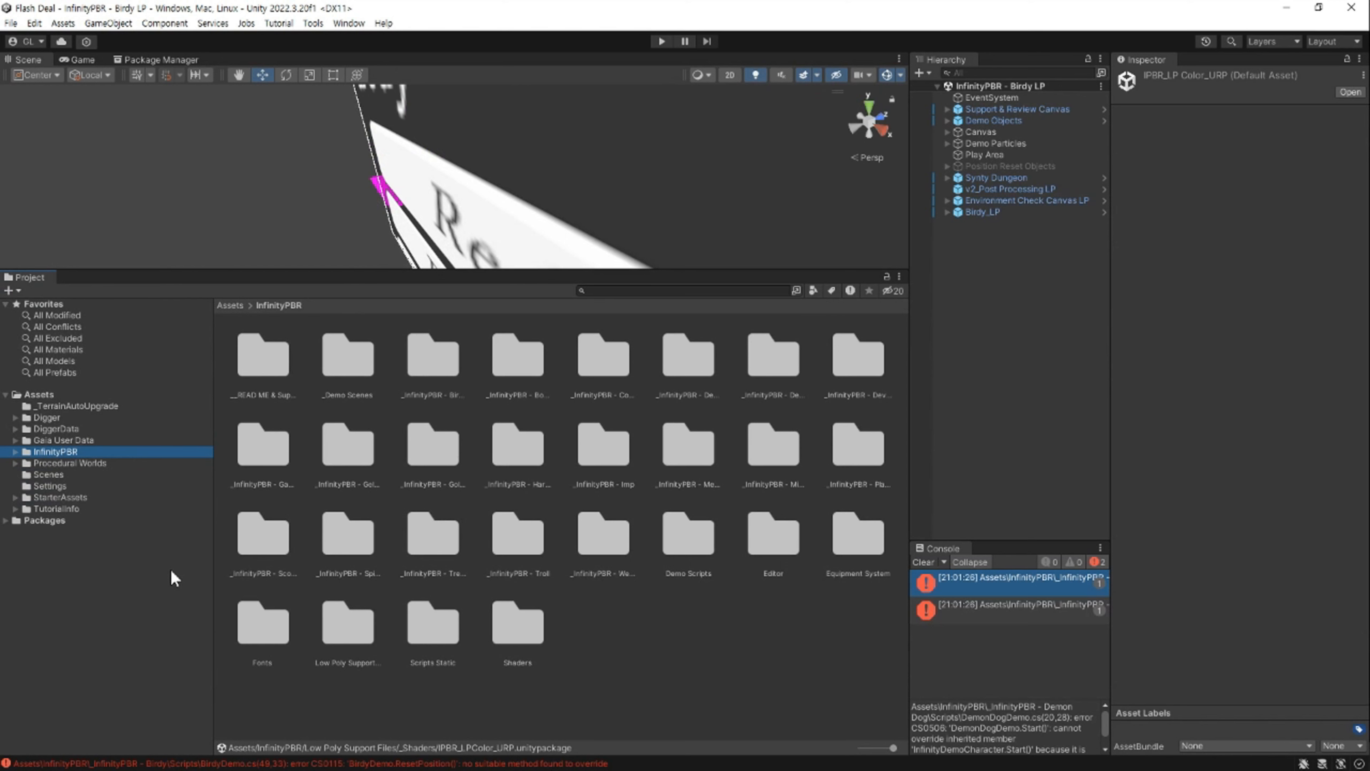
Open the _Shaders folder inside InfinityPBR's Low Poly Support Files in the project assets.
left_click(16, 452)
scroll(117, 504, "down", 3)
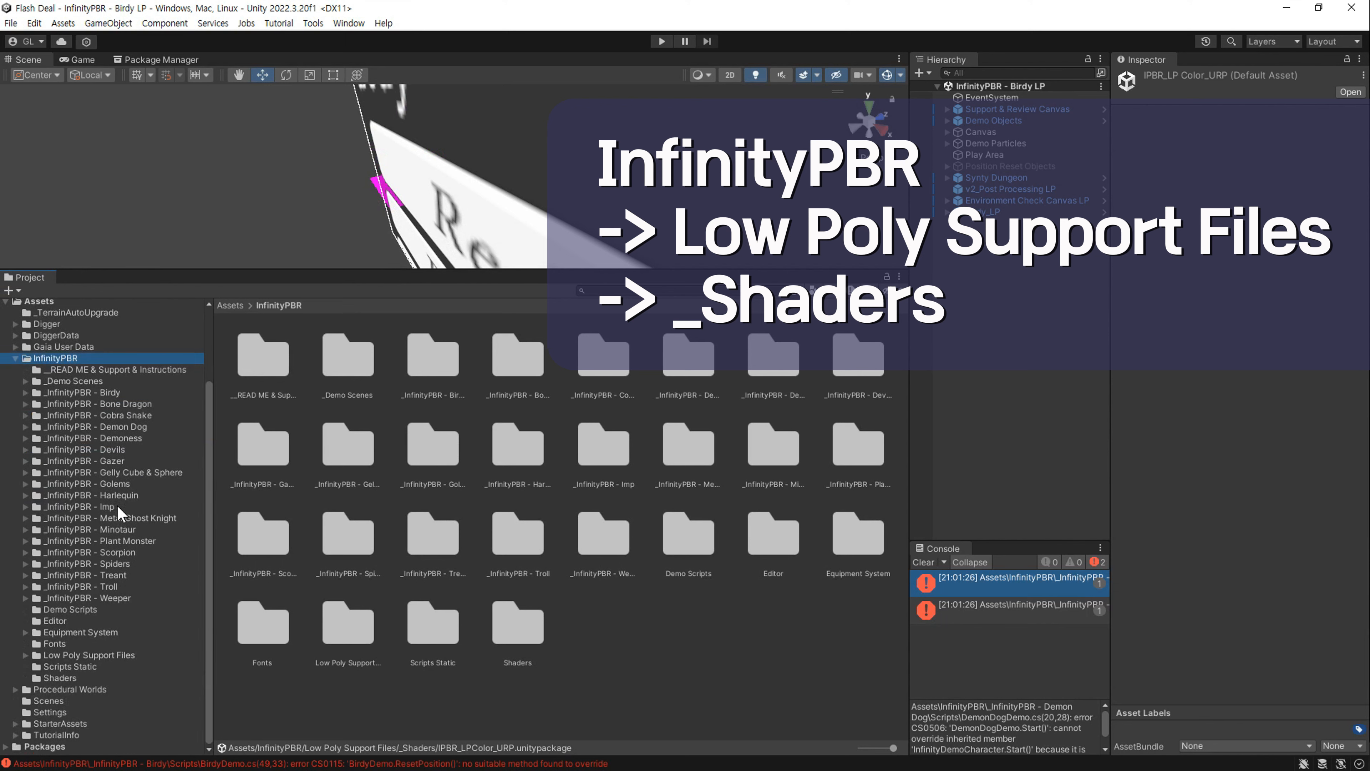
scroll(97, 645, "down", 2)
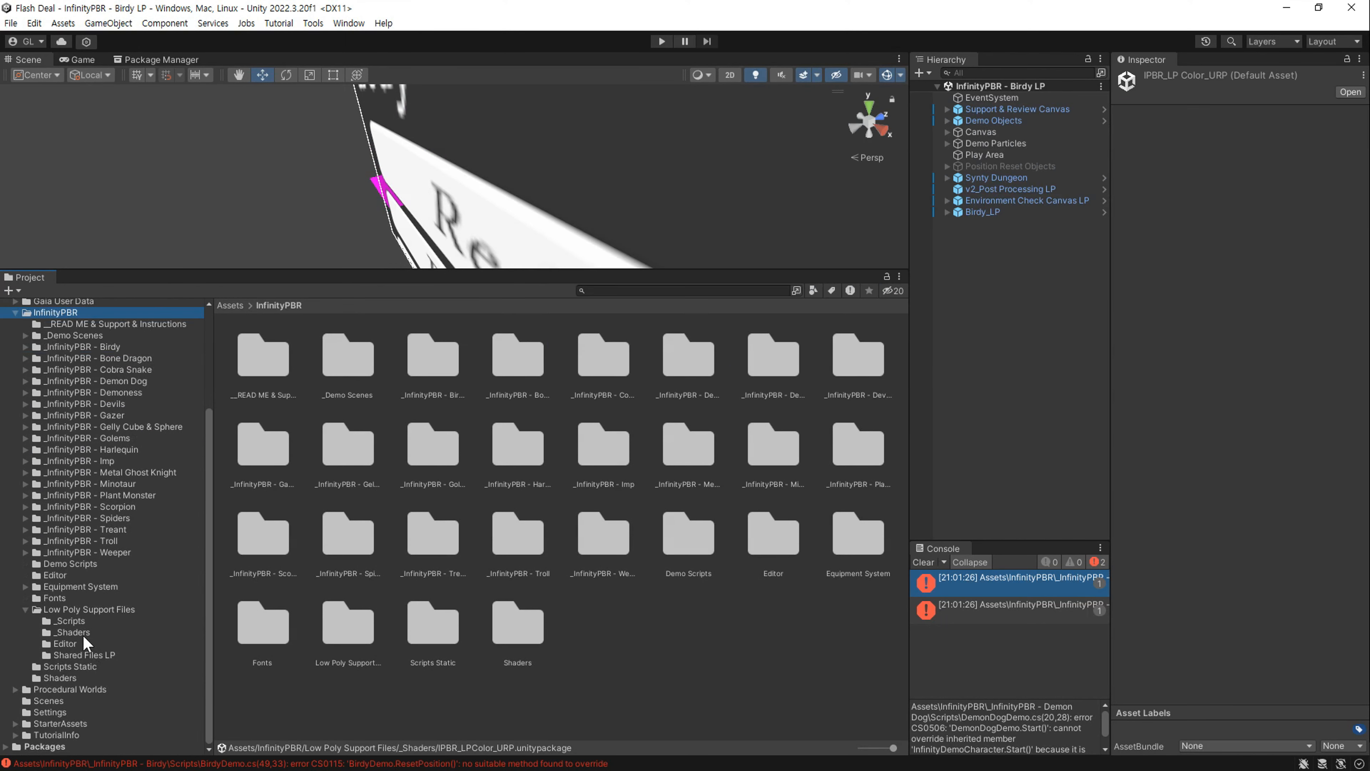
left_click(81, 633)
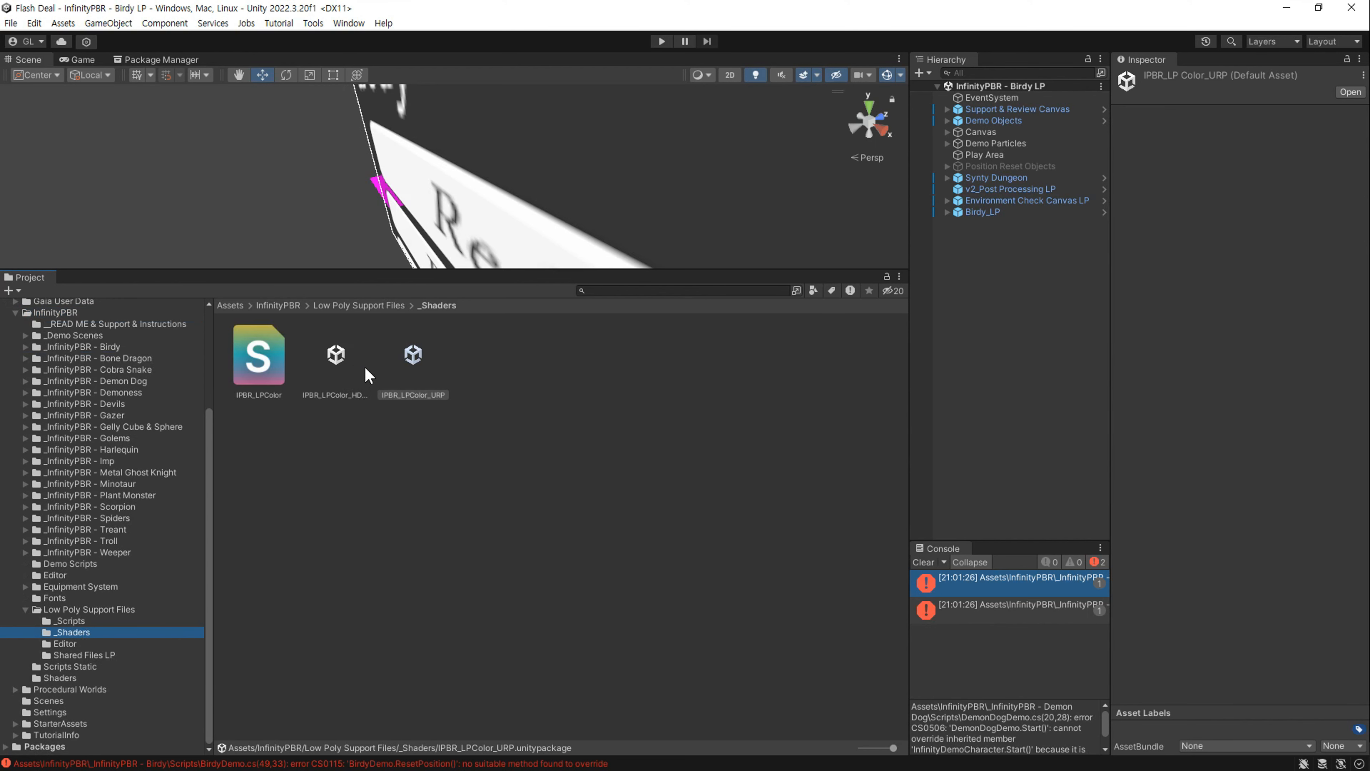
Import the IPBR_LPColor_URP shader package from the _Shaders folder with all its contents.
left_click(414, 361)
double_click(415, 361)
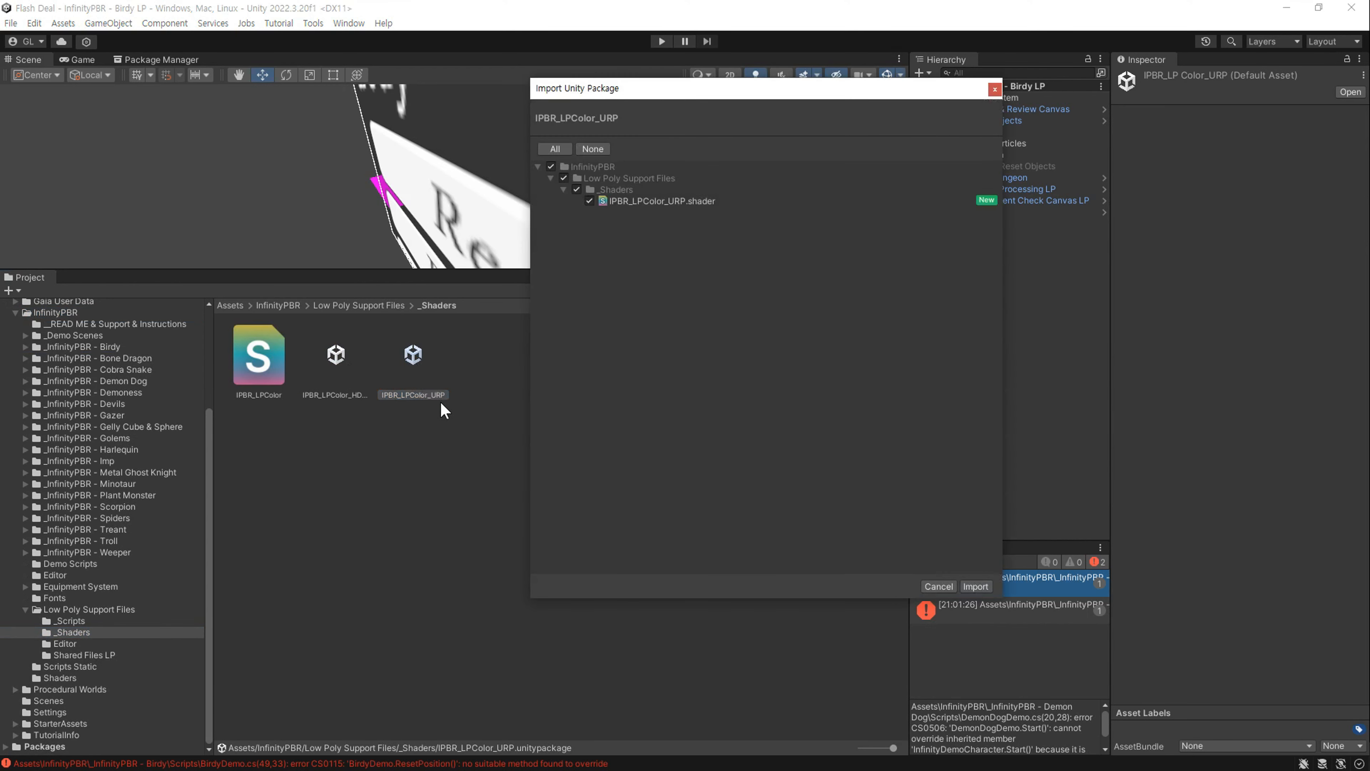
left_click(978, 586)
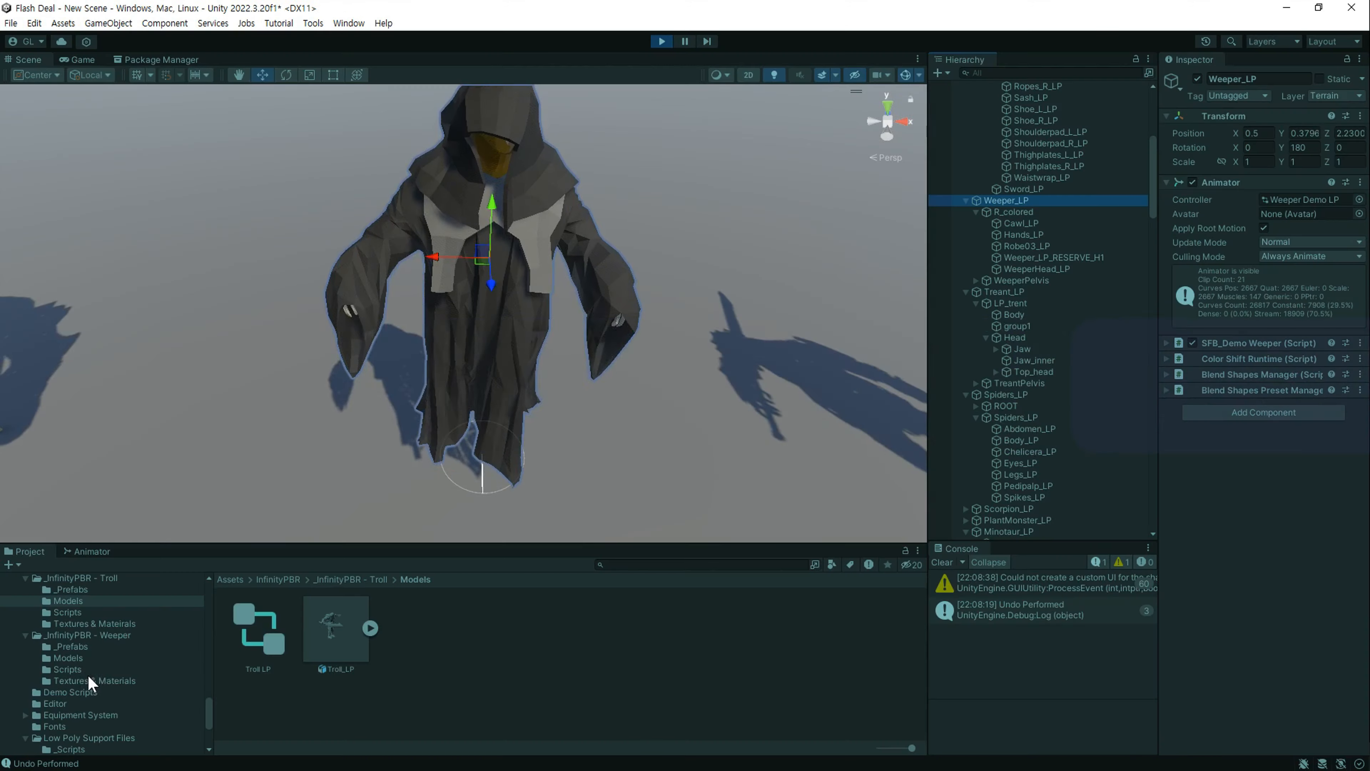
Open the Weeper Color Shifter object from the Weeper's Textures & Materials folder in the Color Shifter editor.
left_click(92, 680)
left_click(743, 655)
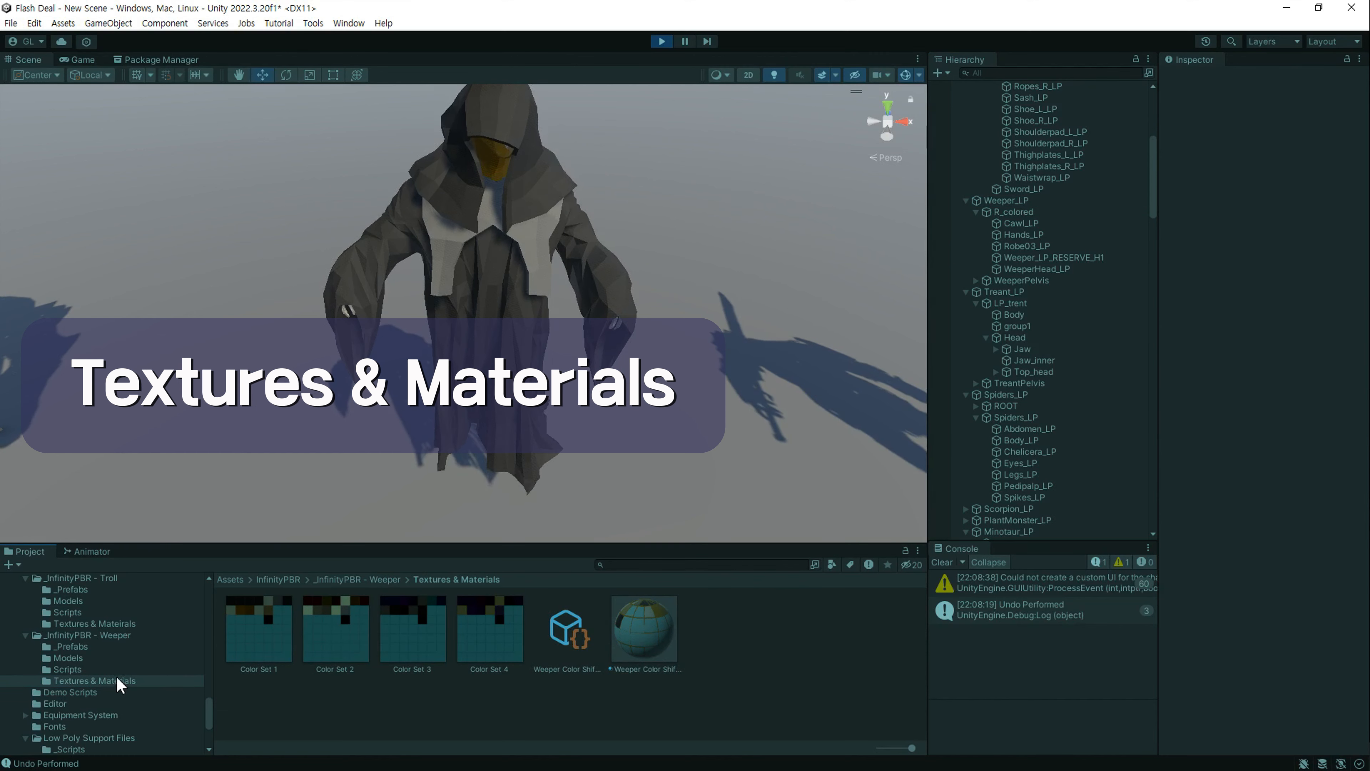
left_click(566, 650)
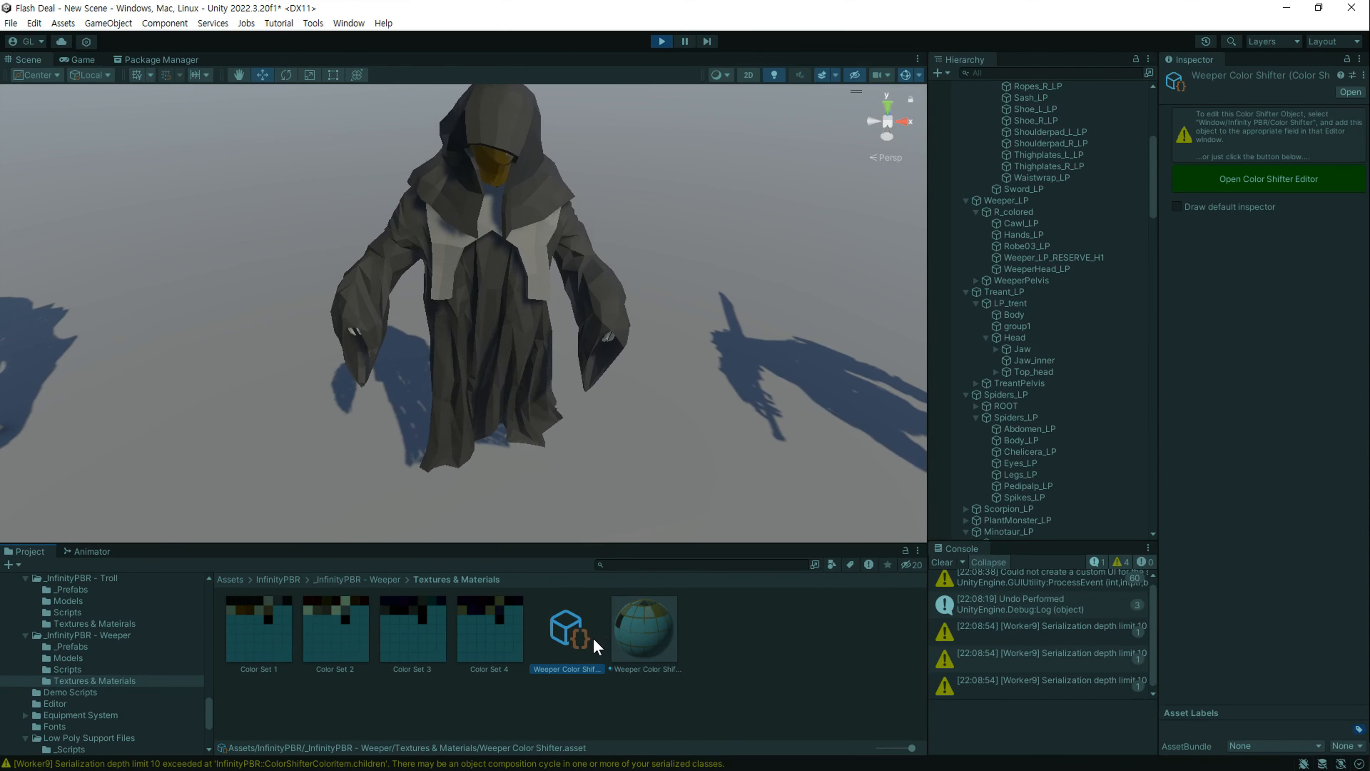
left_click(943, 562)
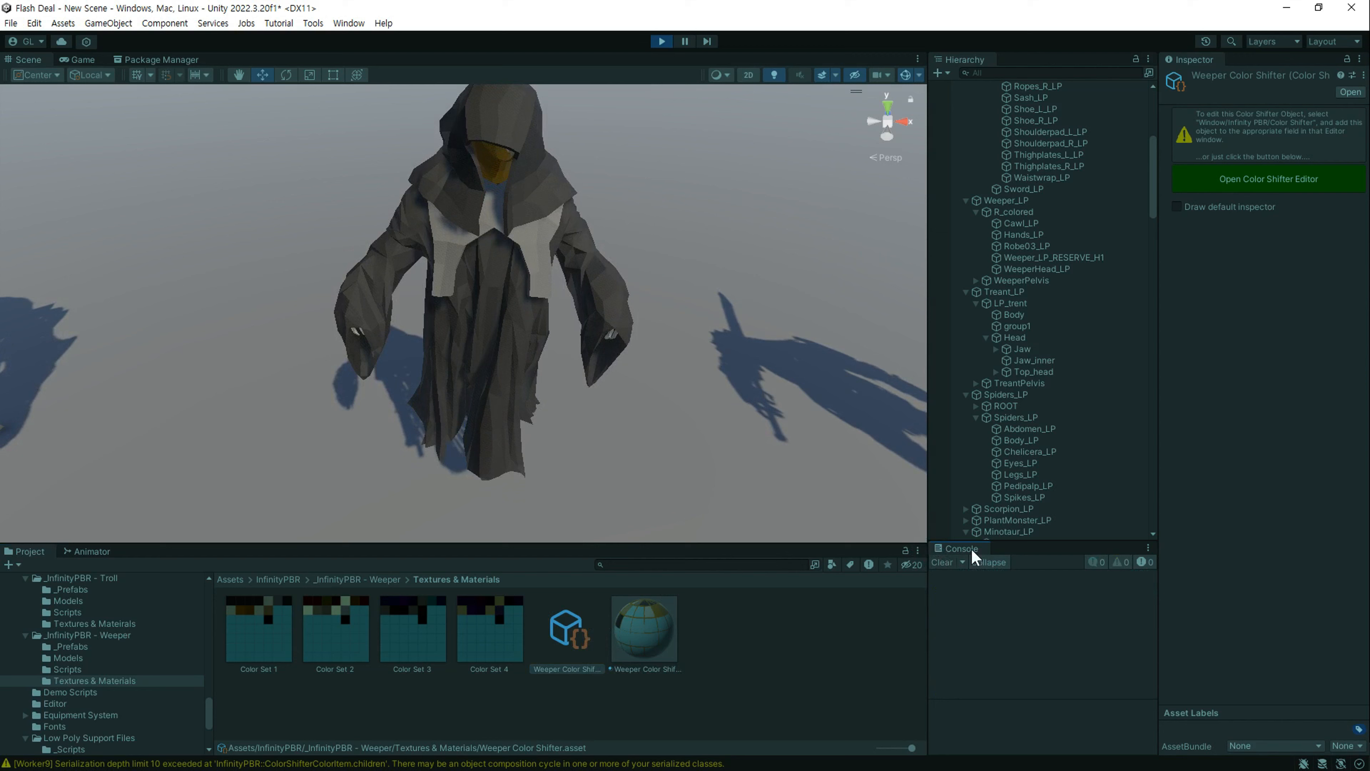
left_click(1258, 183)
left_click_drag(660, 97, 911, 152)
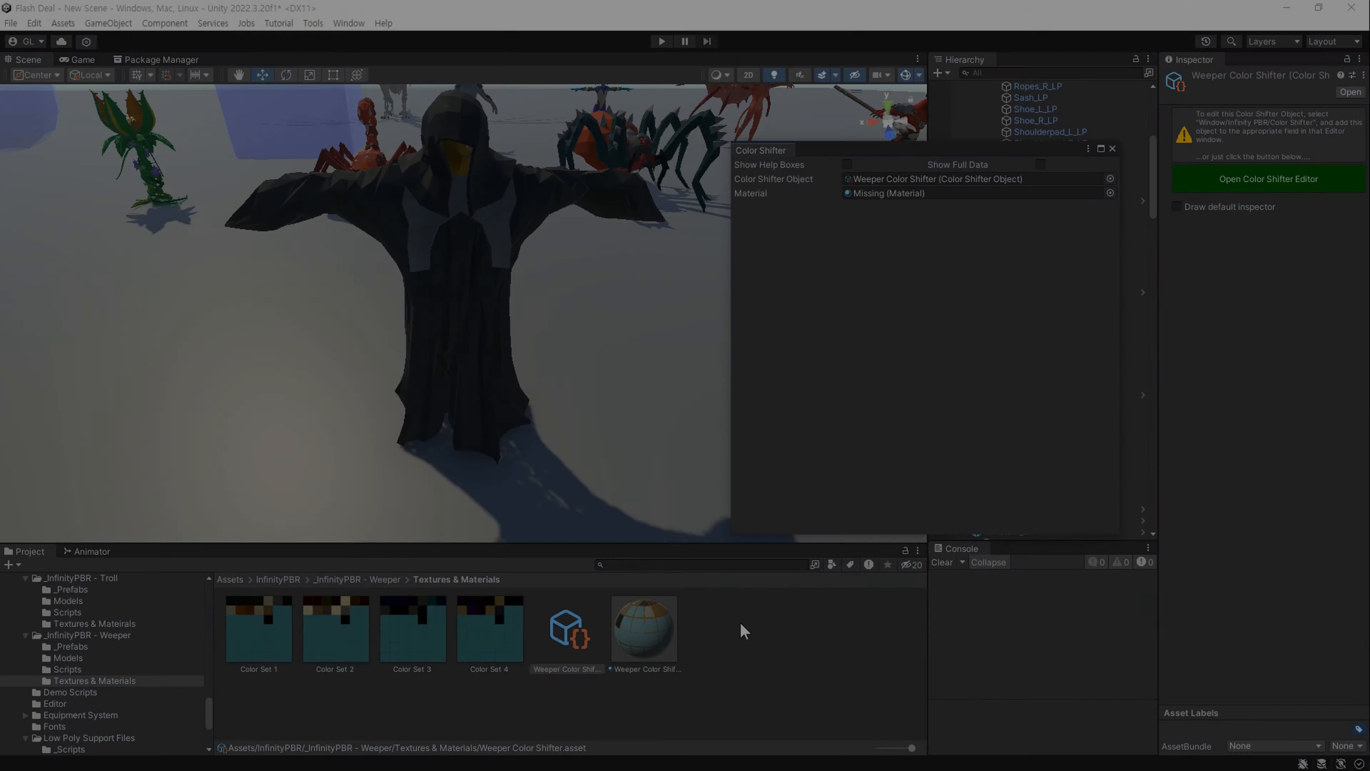
Create a new material in the Weeper's Textures & Materials folder and set its shader to InfinityPBR LPColor-URP.
right_click(740, 622)
mouse_move(766, 237)
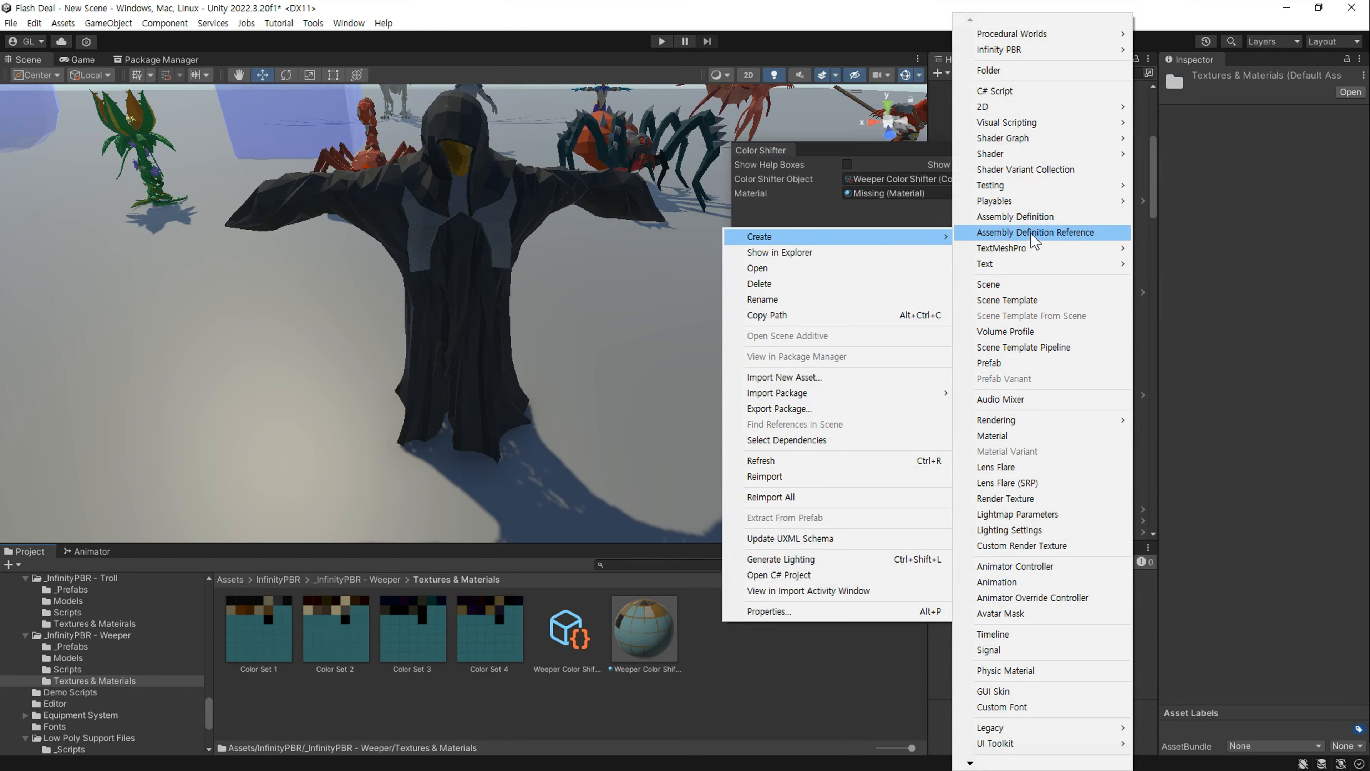
left_click(982, 441)
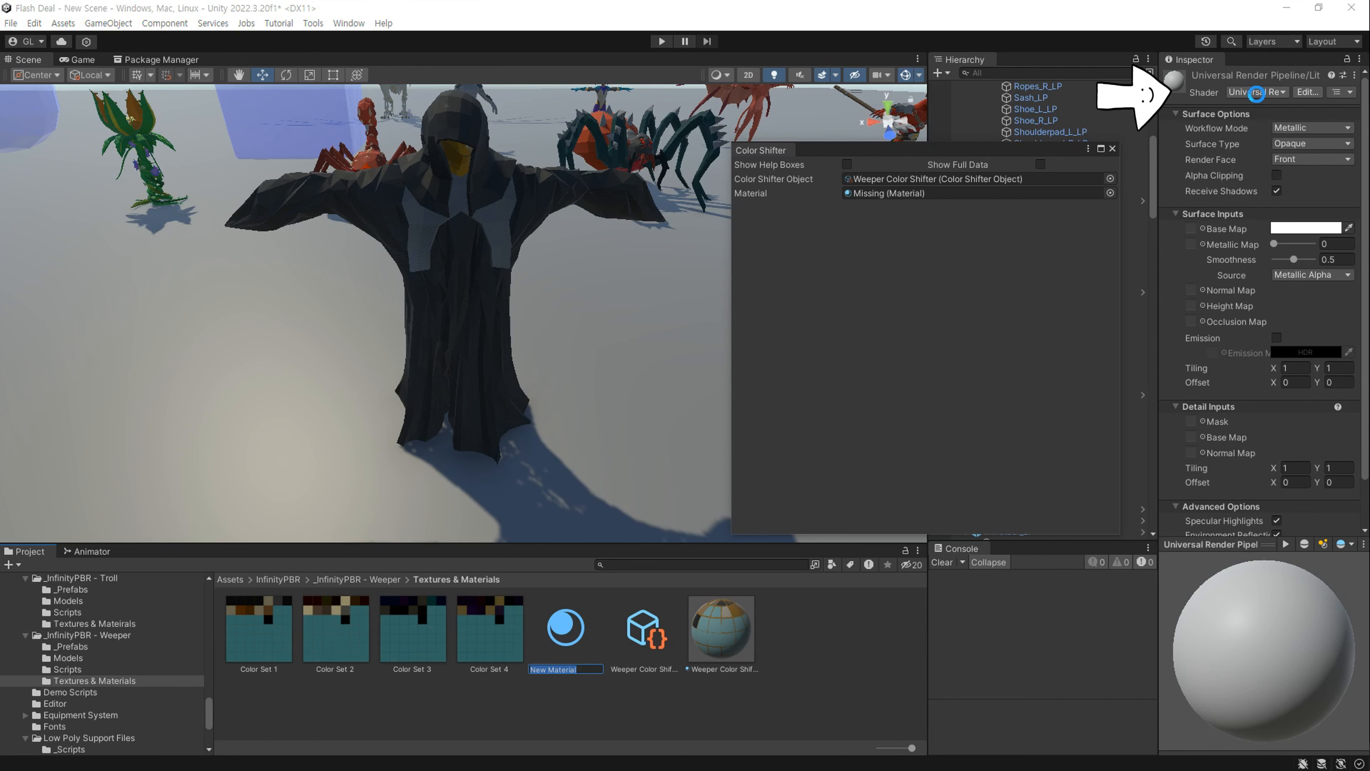
left_click(1257, 92)
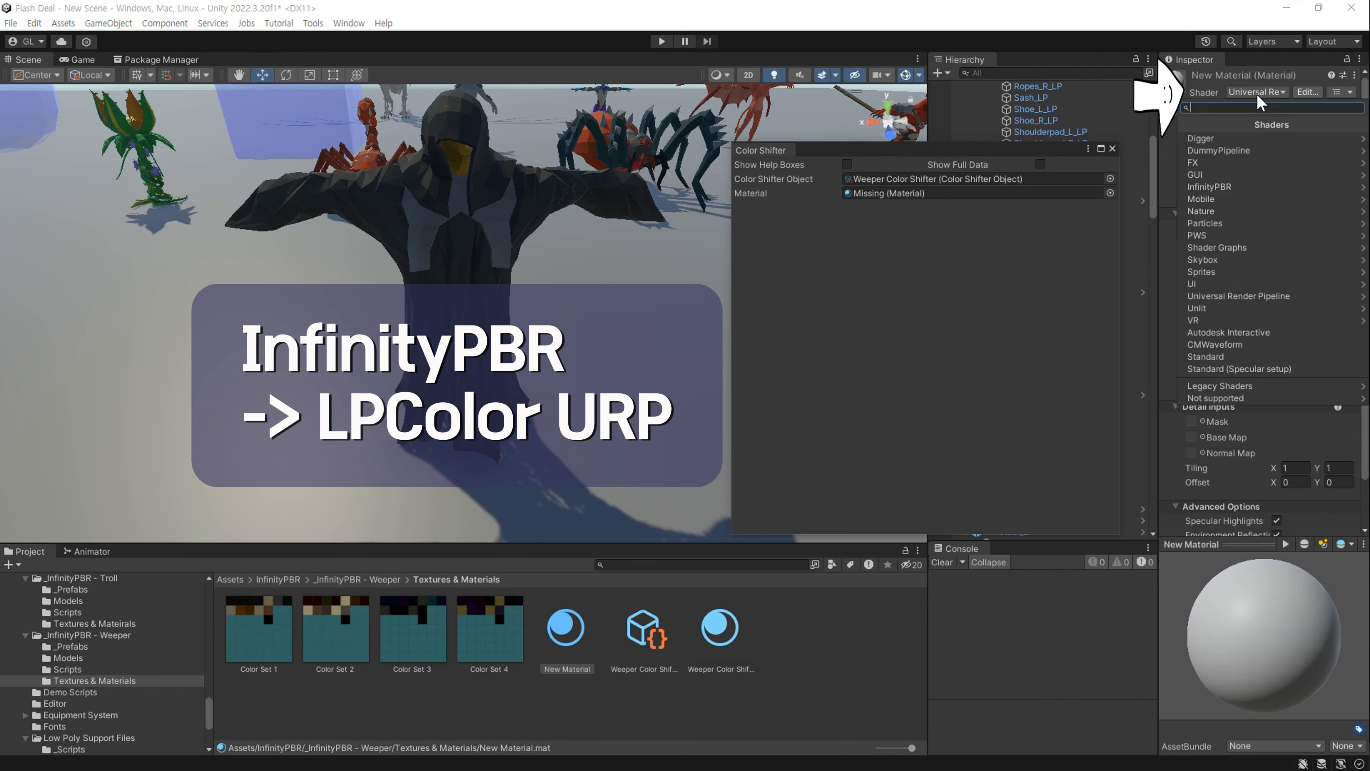
left_click(1222, 188)
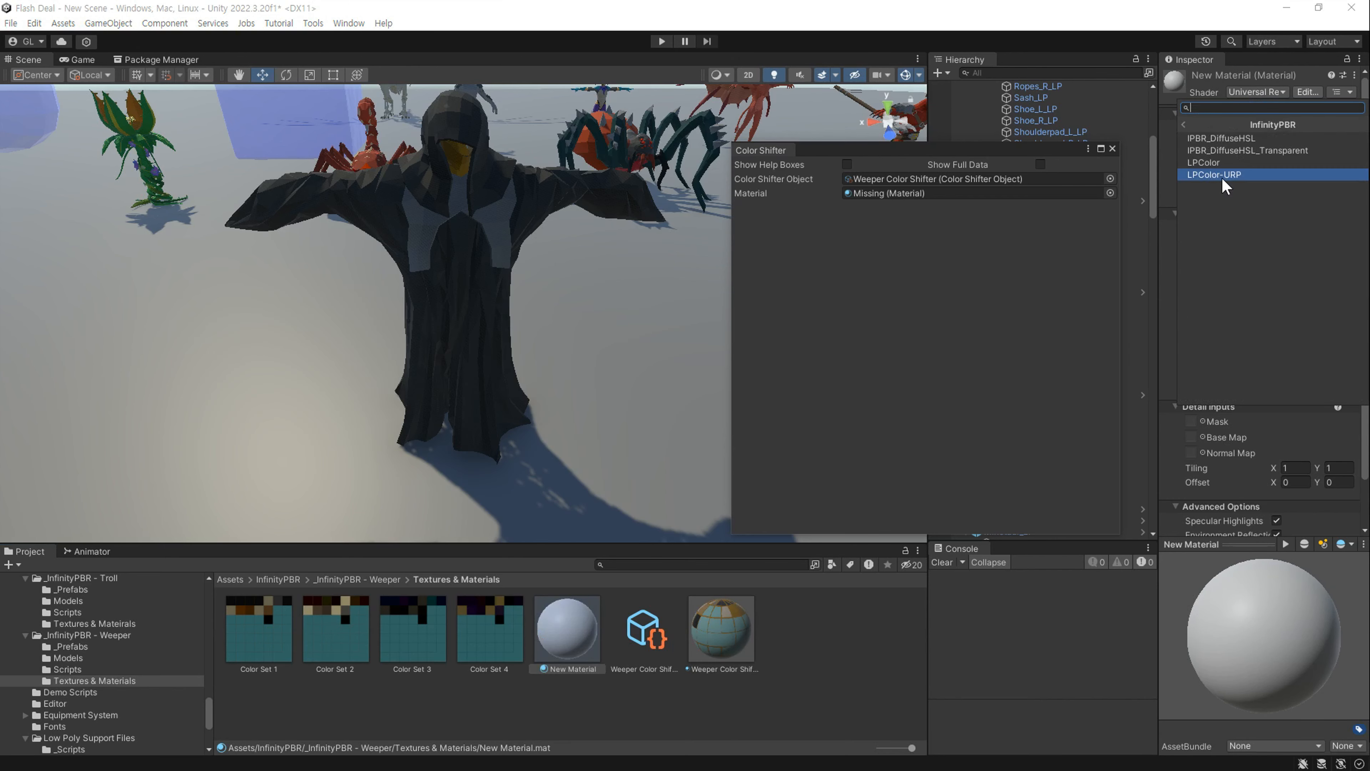
left_click(1222, 177)
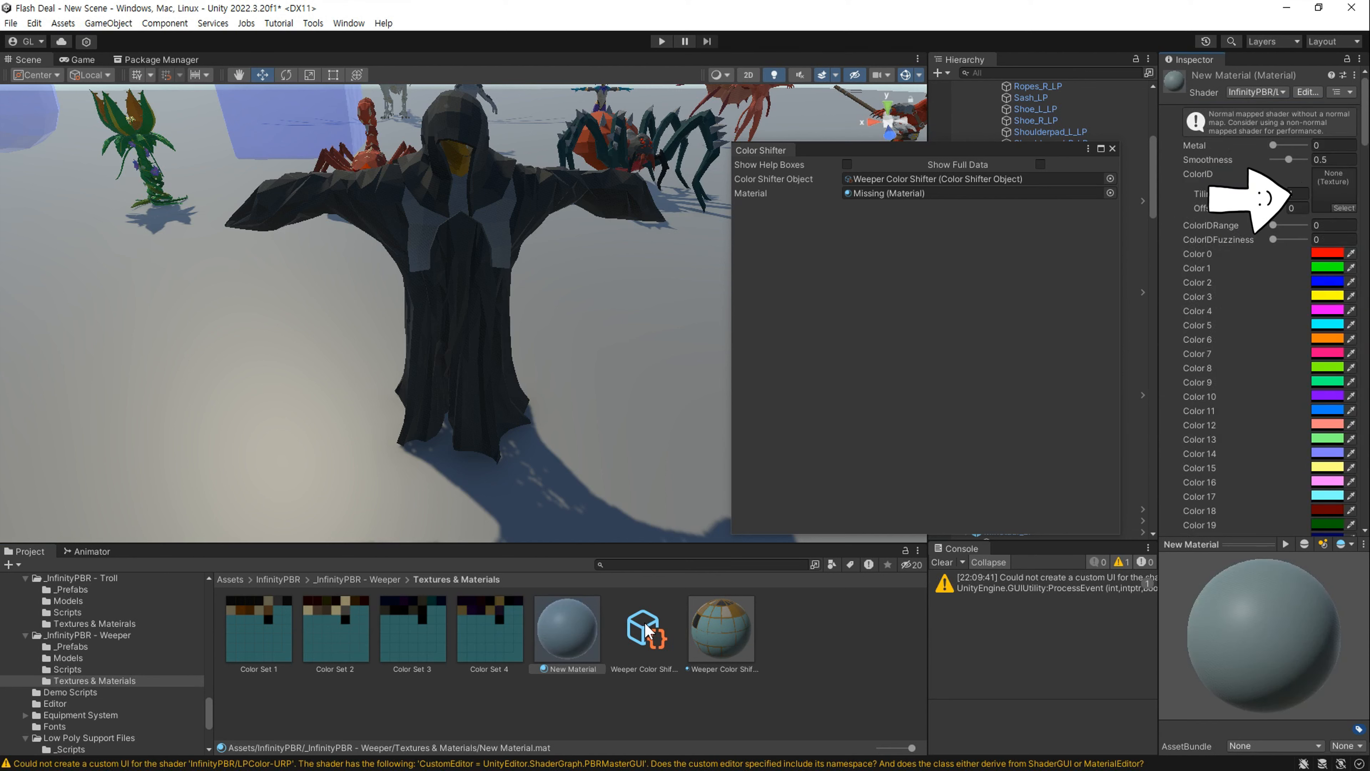
Find the ColorID texture for the new material by searching "inf", and assign the material to the Color Shifter's Material field.
left_click(1342, 208)
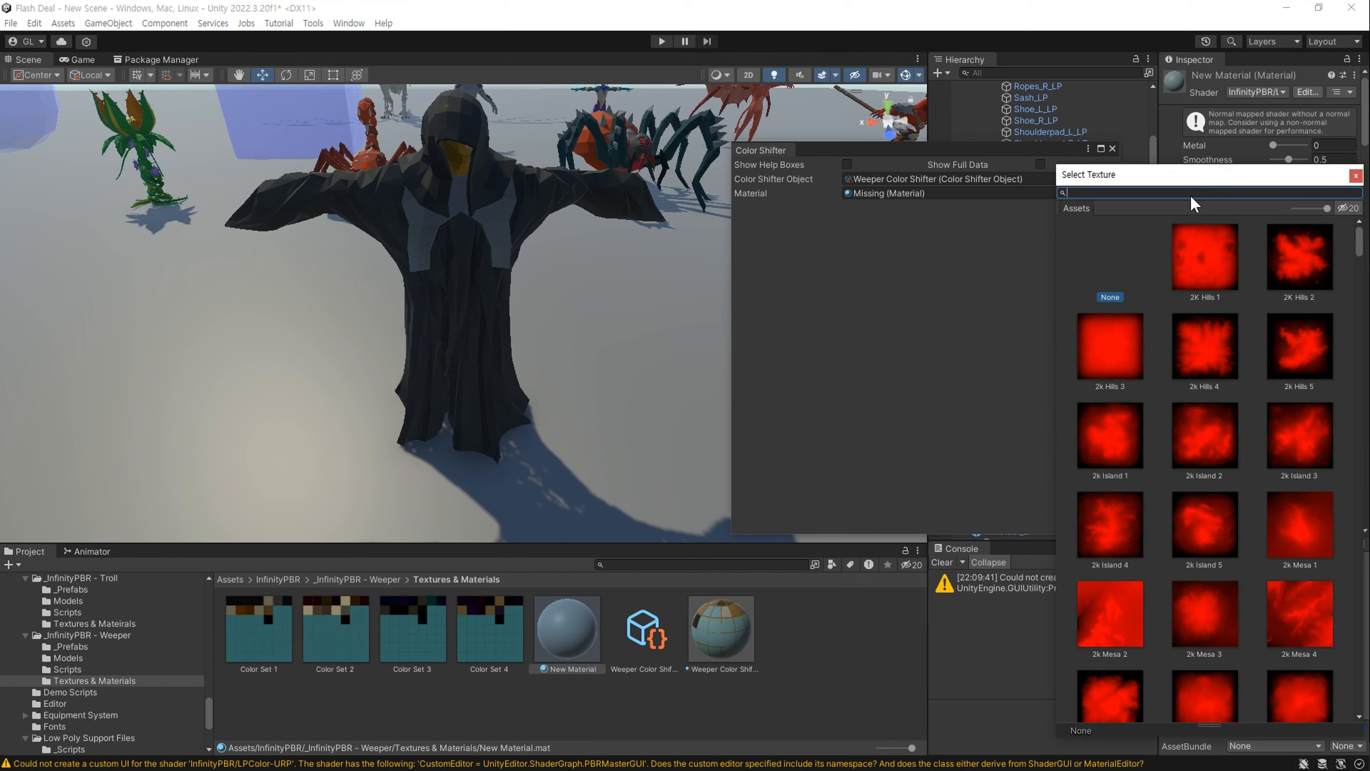
type("inf")
double_click(1169, 265)
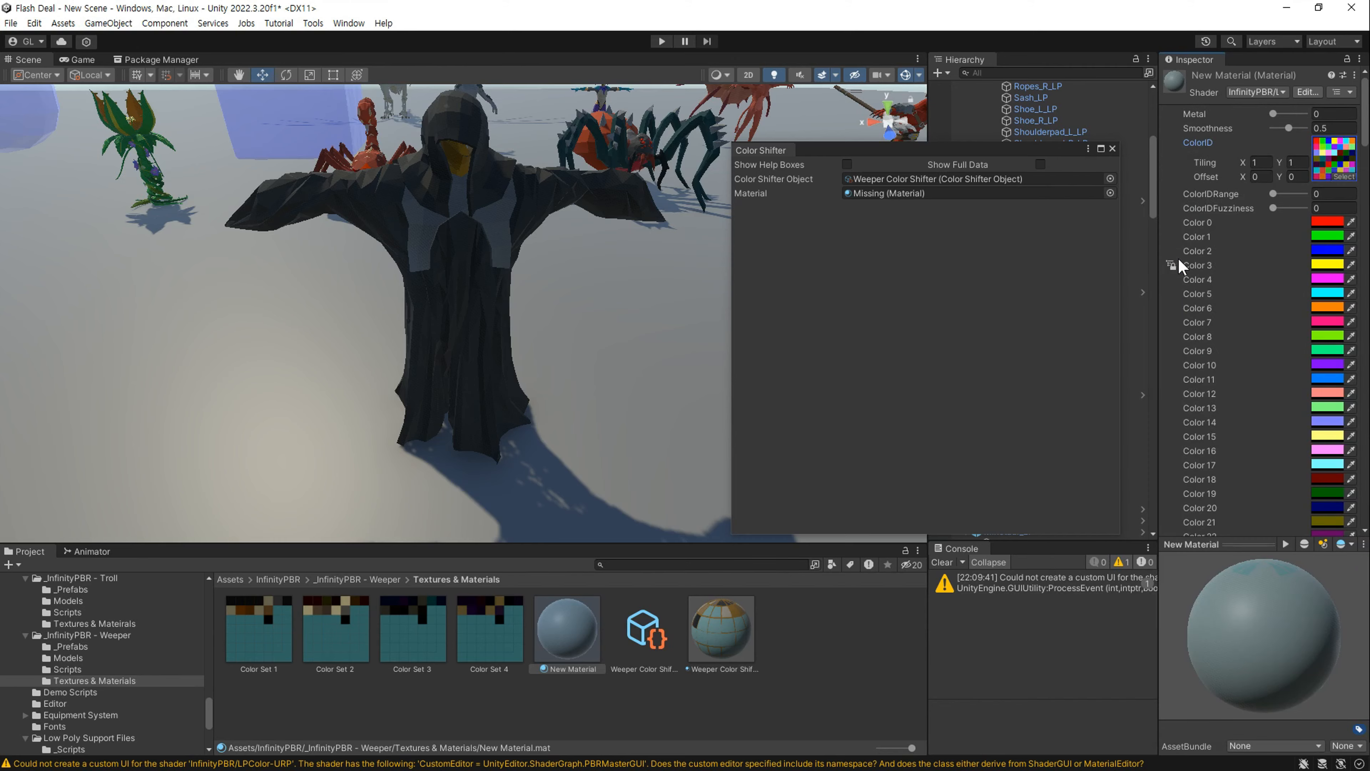
left_click_drag(566, 628, 903, 197)
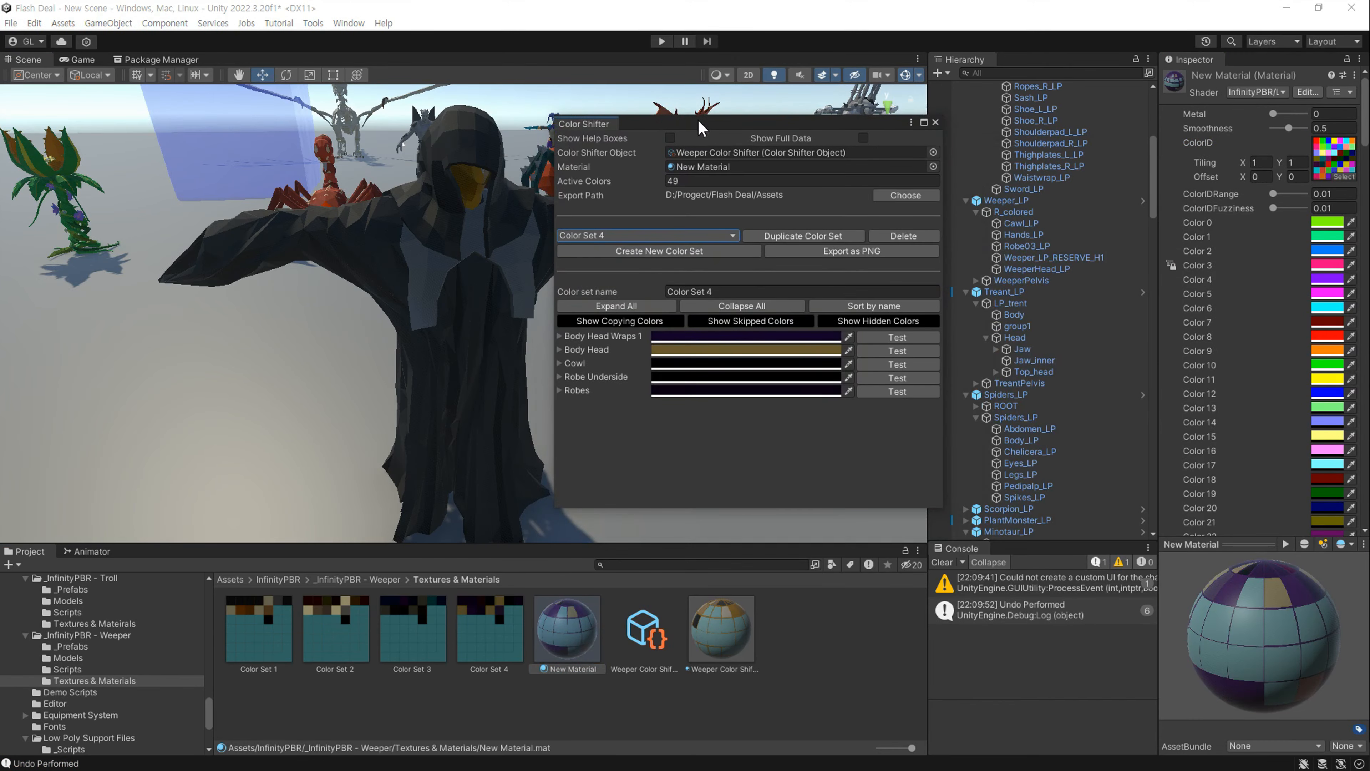
Replace the material on all five Weeper meshes, from Cawl_LP to WeeperHead_LP, with New Material.
left_click(1036, 222)
left_click(1025, 268, "shift")
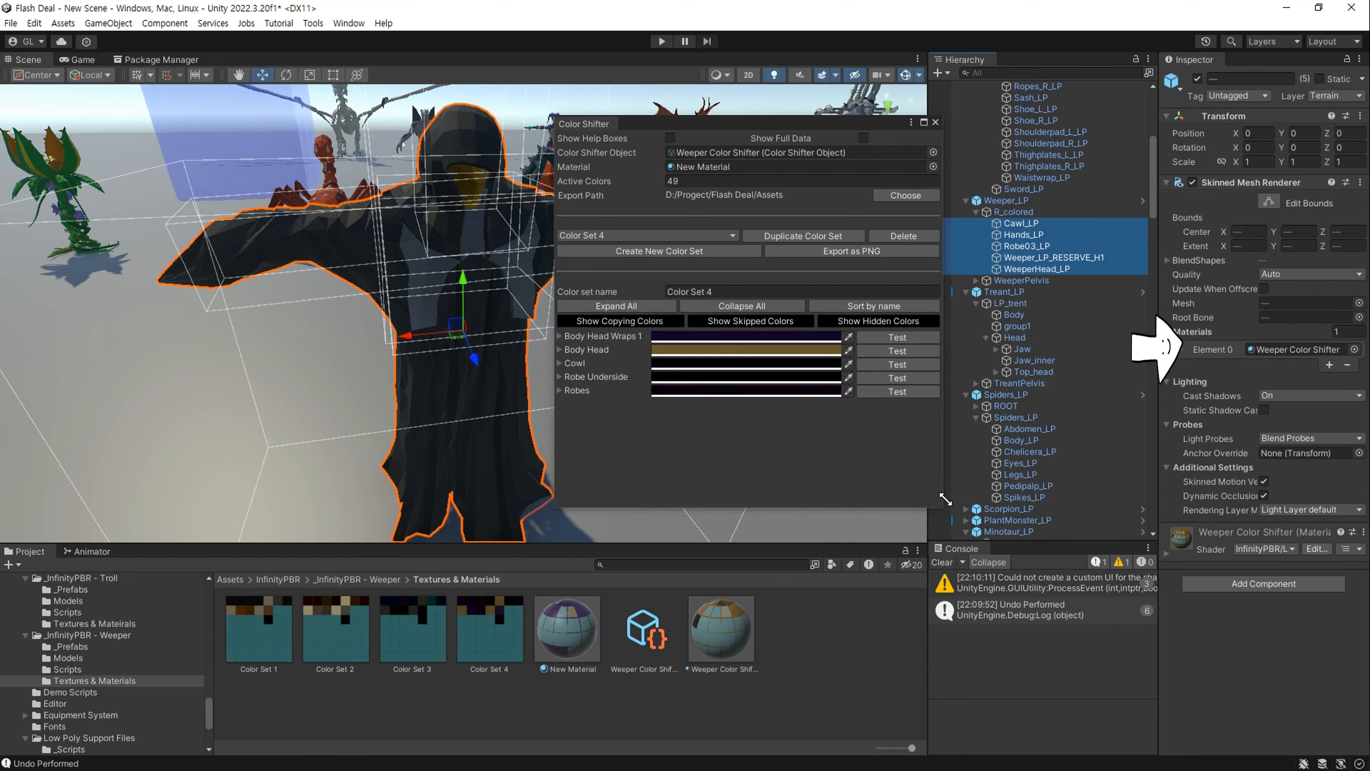
left_click_drag(577, 640, 1161, 437)
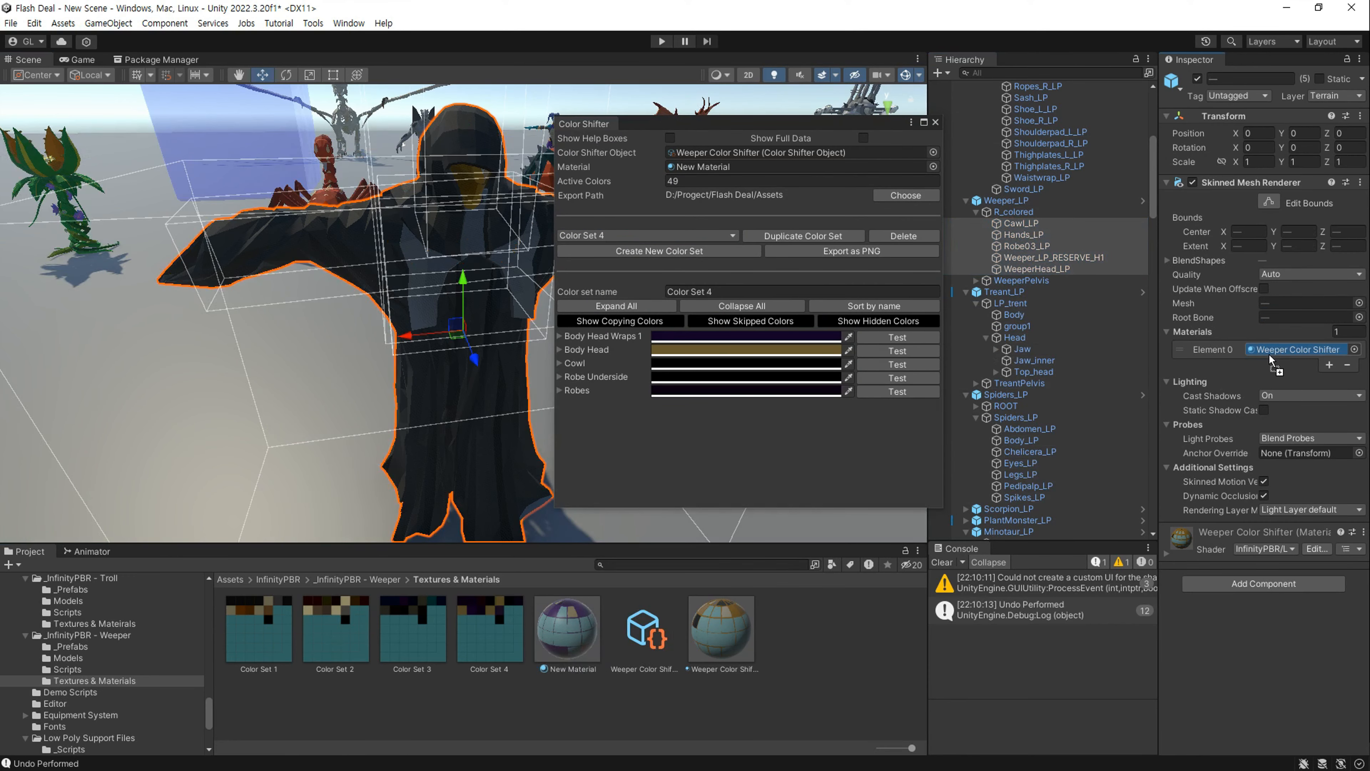
left_click_drag(1271, 358, 1272, 352)
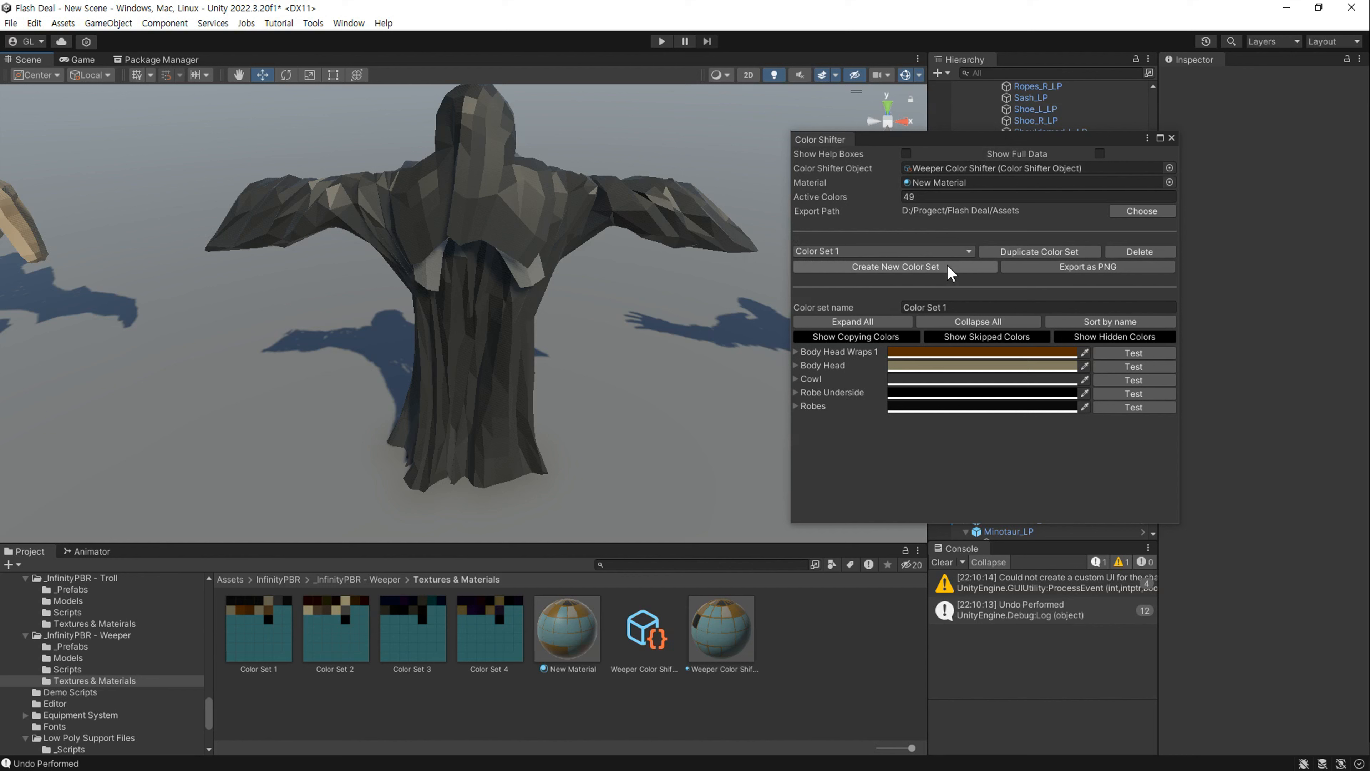
Switch the Weeper's colors in the Color Shifter to Color Set 2 and on to Color Set 3.
left_click(884, 251)
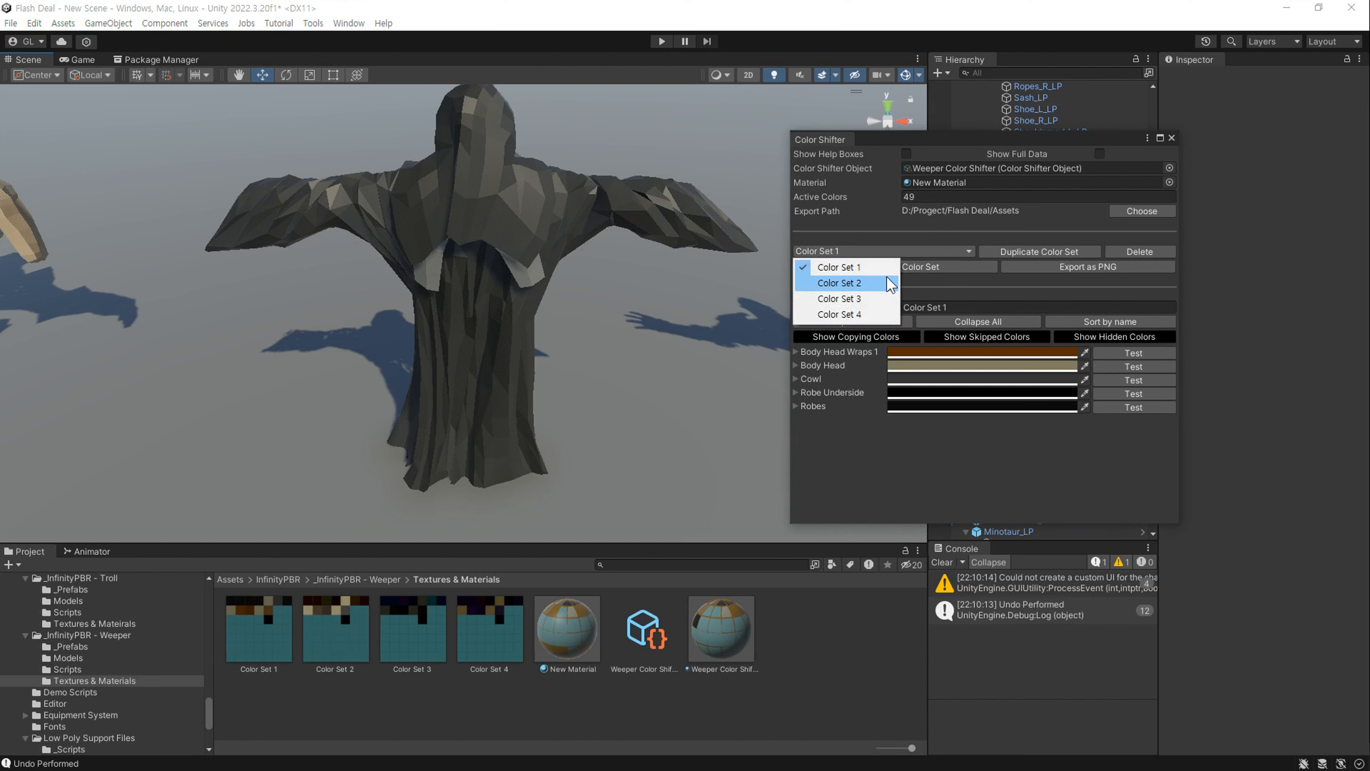
left_click(853, 283)
left_click(888, 251)
left_click(863, 299)
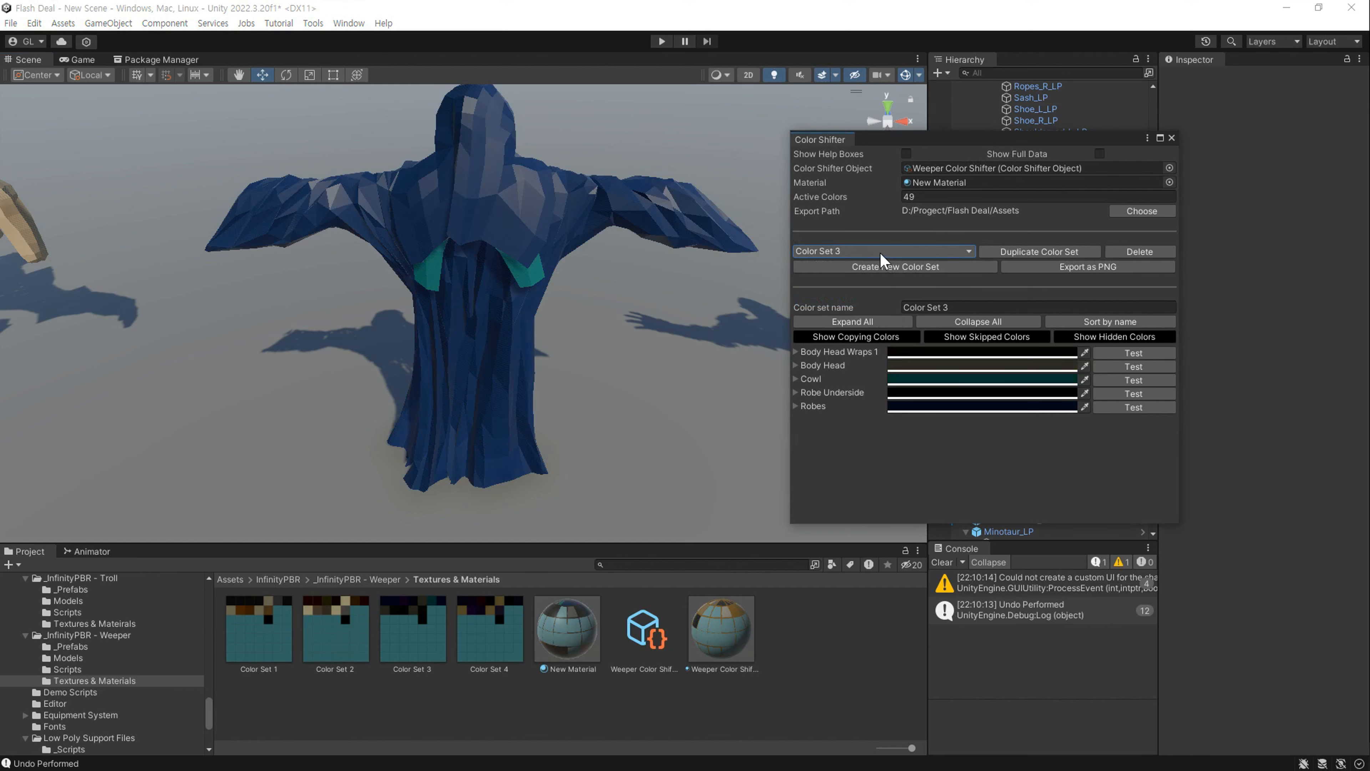